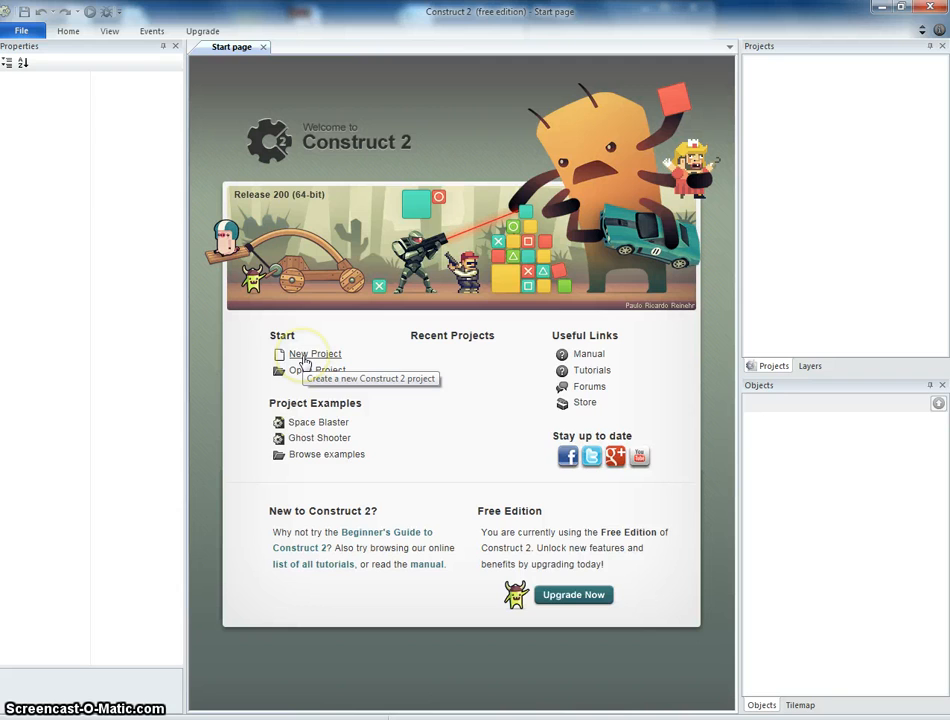
Create a new empty project with default settings.
left_click(306, 357)
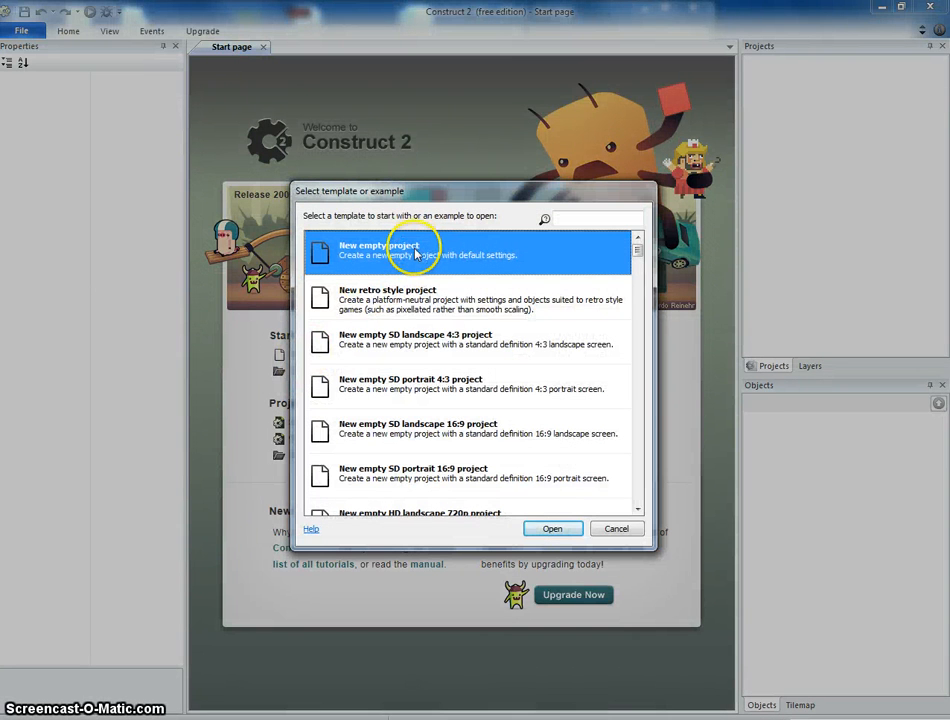
double_click(398, 252)
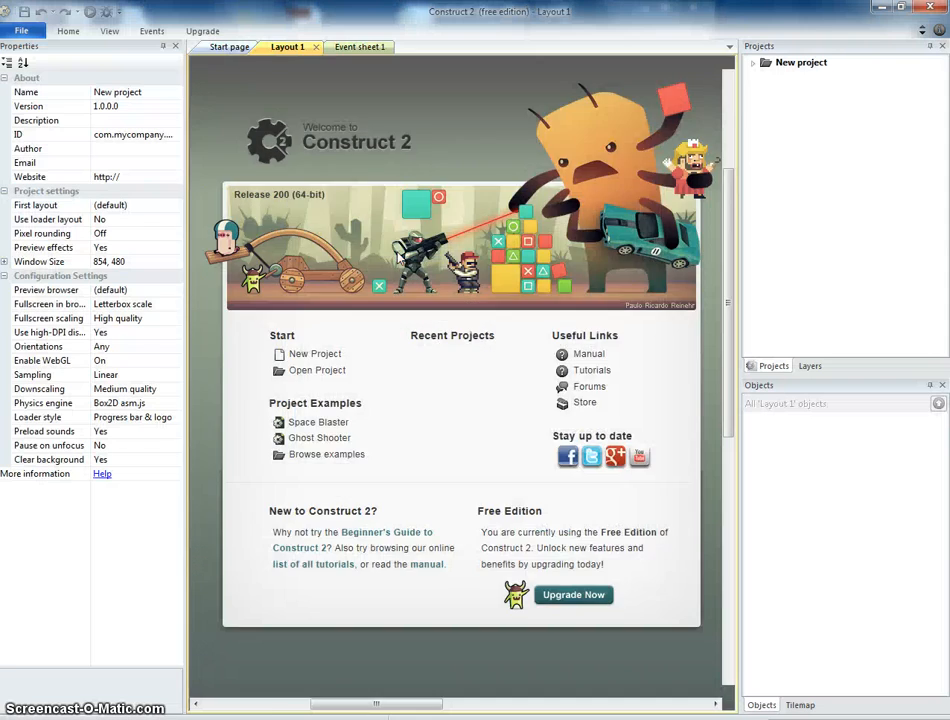
left_click(452, 307)
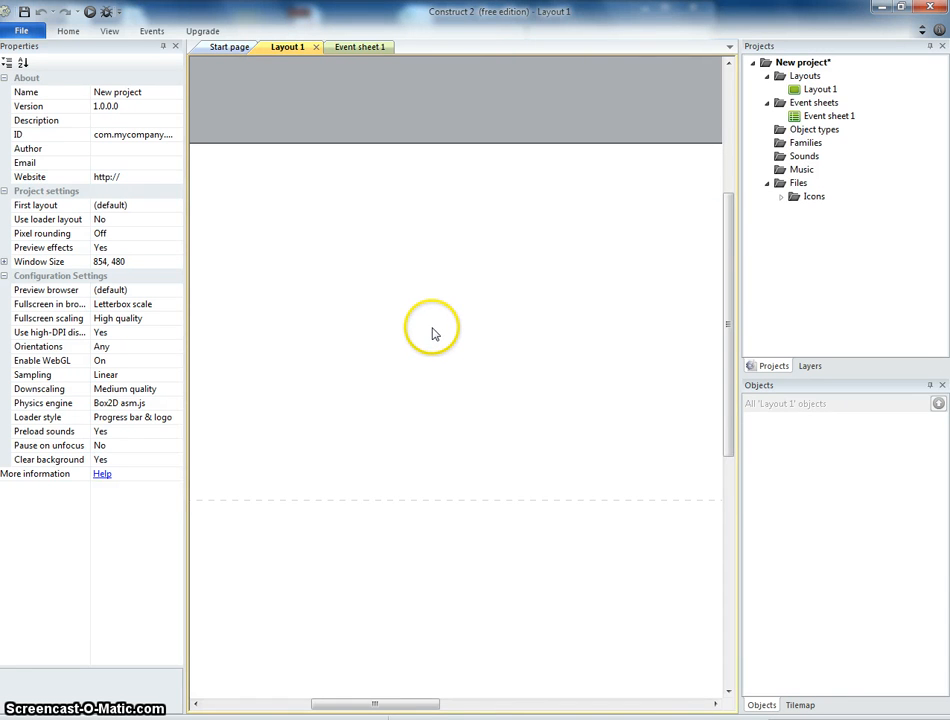
Insert a Sprite object in the layout, placed inside the dashed window area at about 295, 219.
scroll(432, 333, "down", 5, "ctrl")
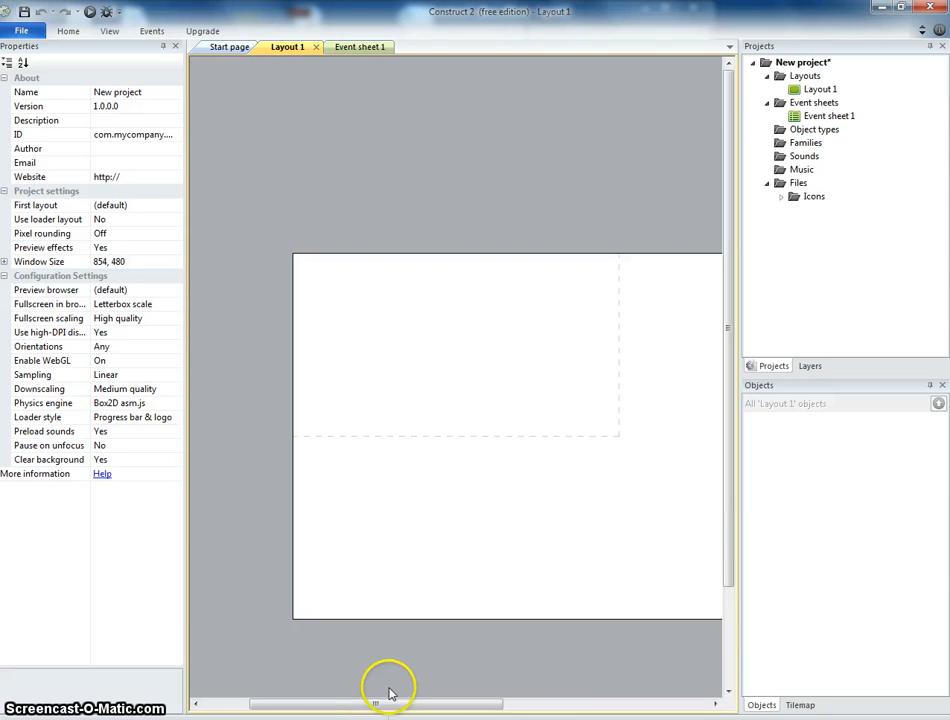
left_click_drag(400, 712, 518, 709)
scroll(485, 441, "down", 1, "ctrl")
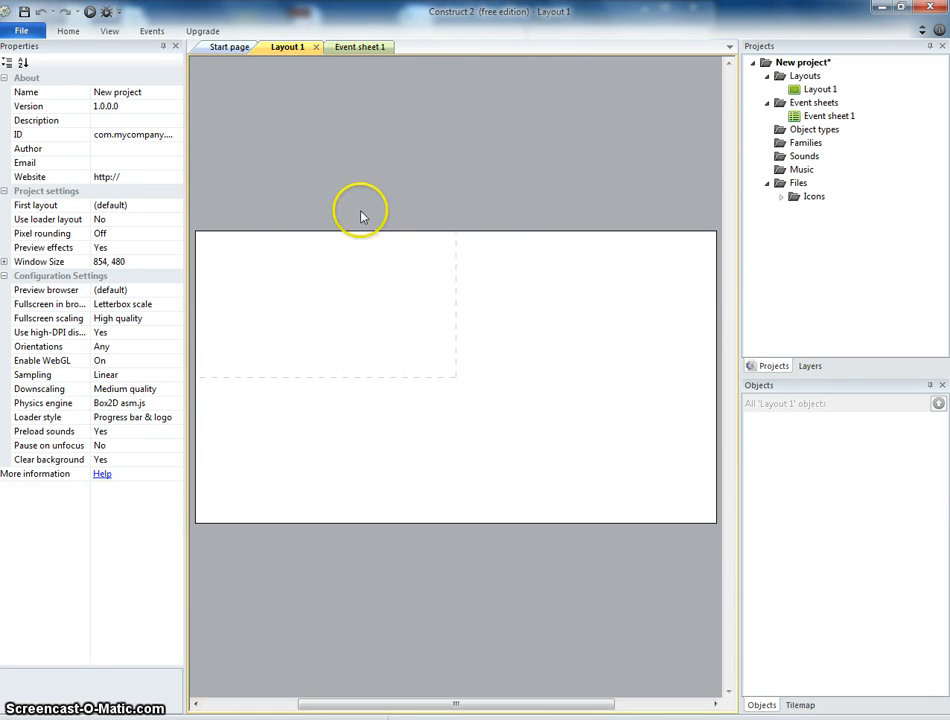
double_click(362, 346)
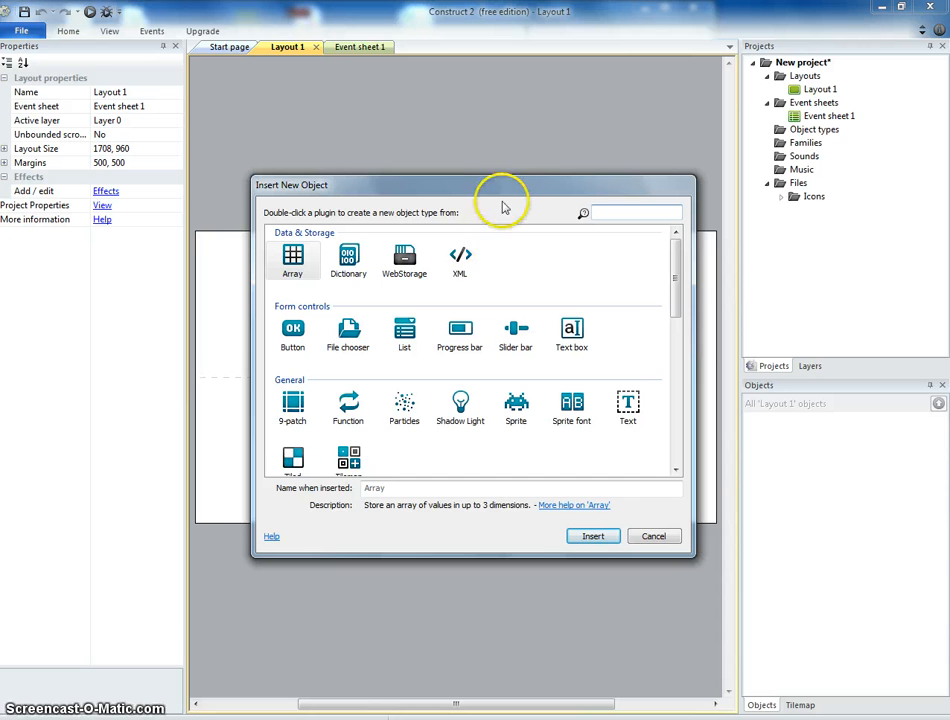
left_click_drag(510, 187, 514, 166)
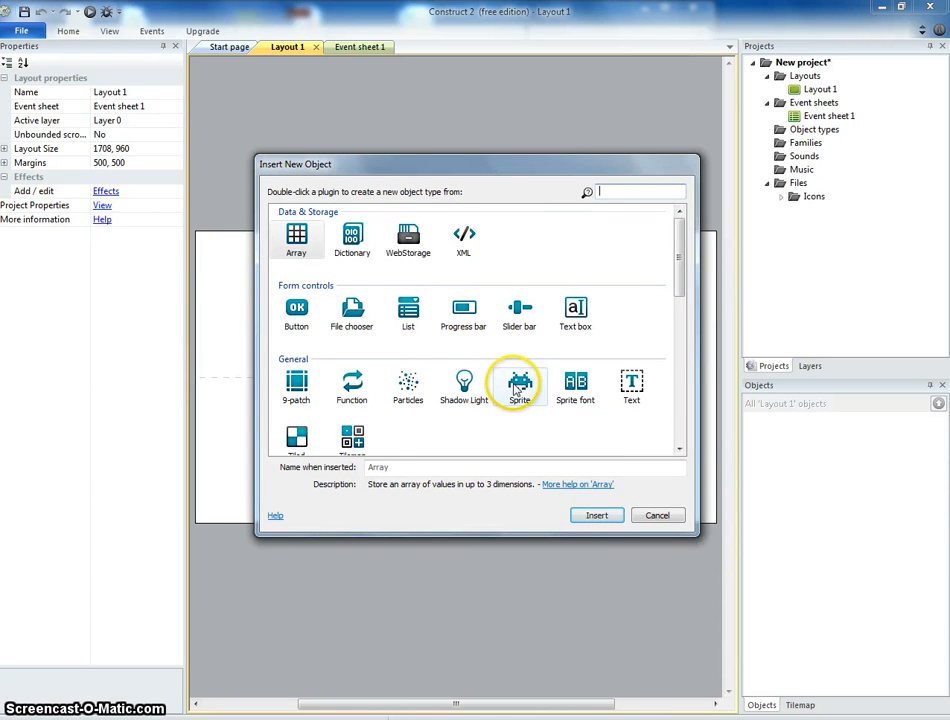
left_click(516, 389)
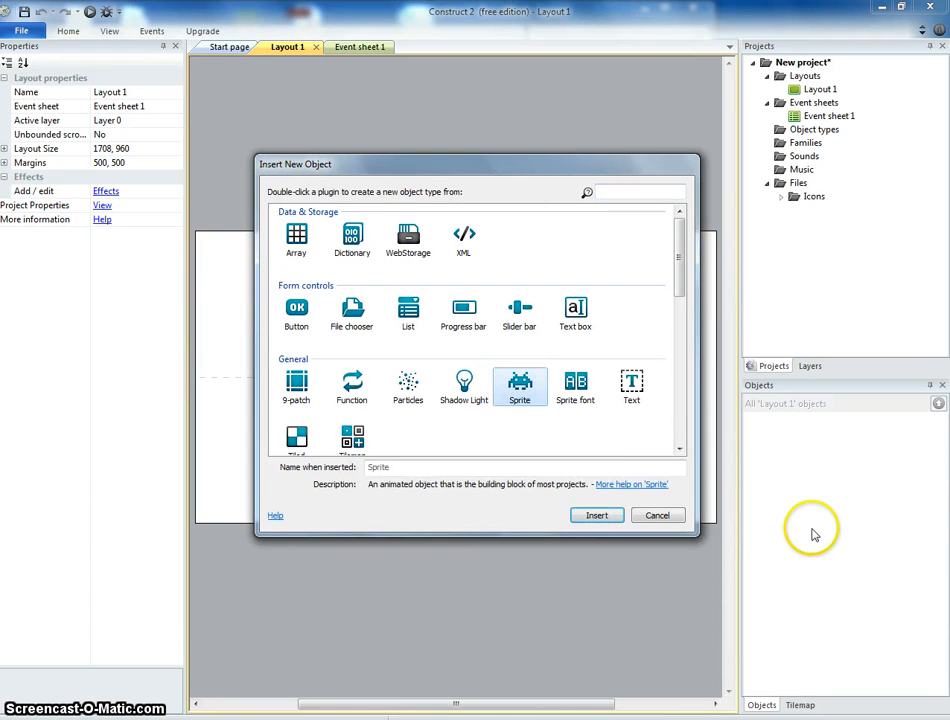
left_click(596, 517)
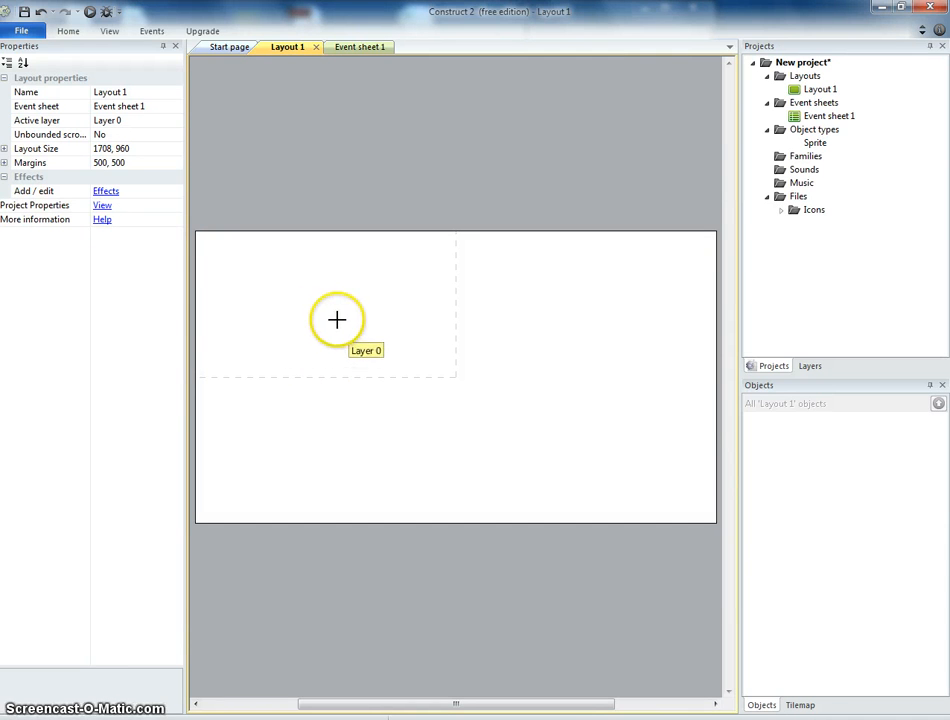
left_click(285, 297)
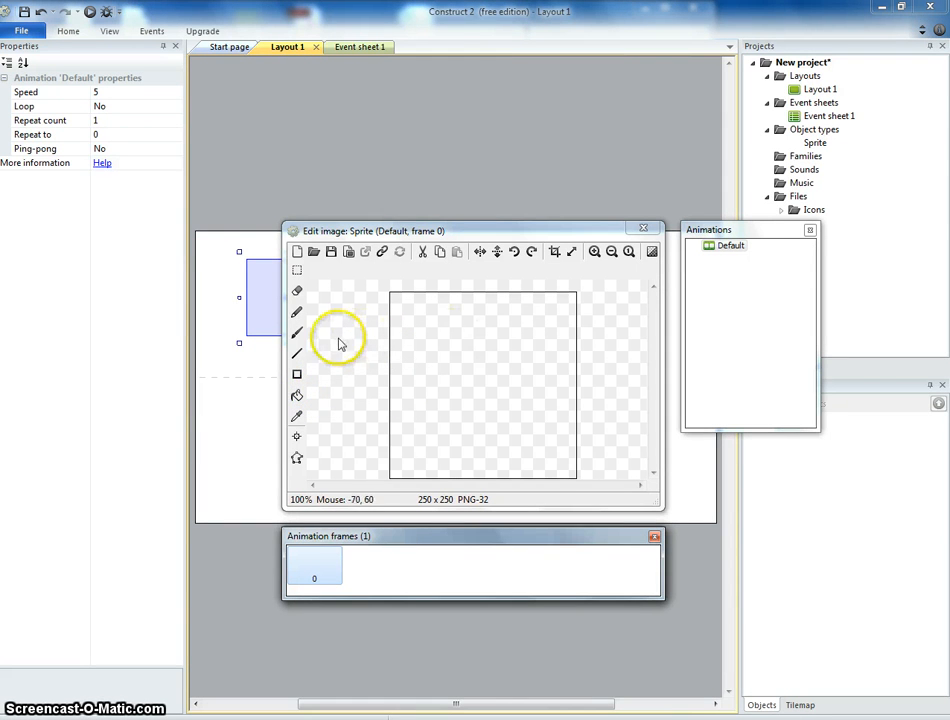
Try filling the whole sprite image with bright green, and undo the fill.
left_click(297, 396)
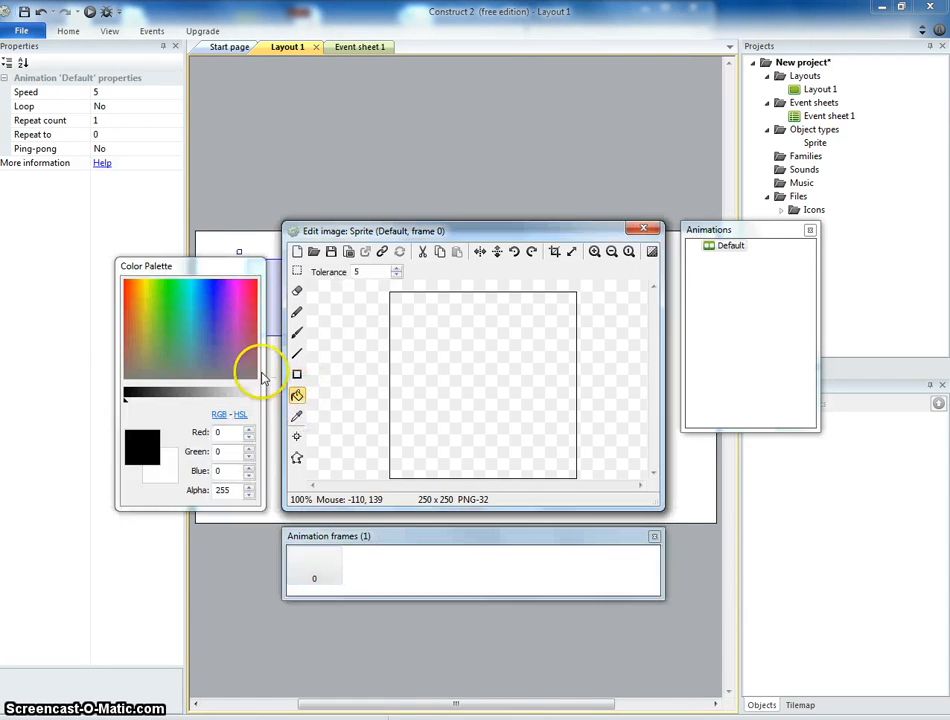
left_click(171, 290)
left_click(435, 364)
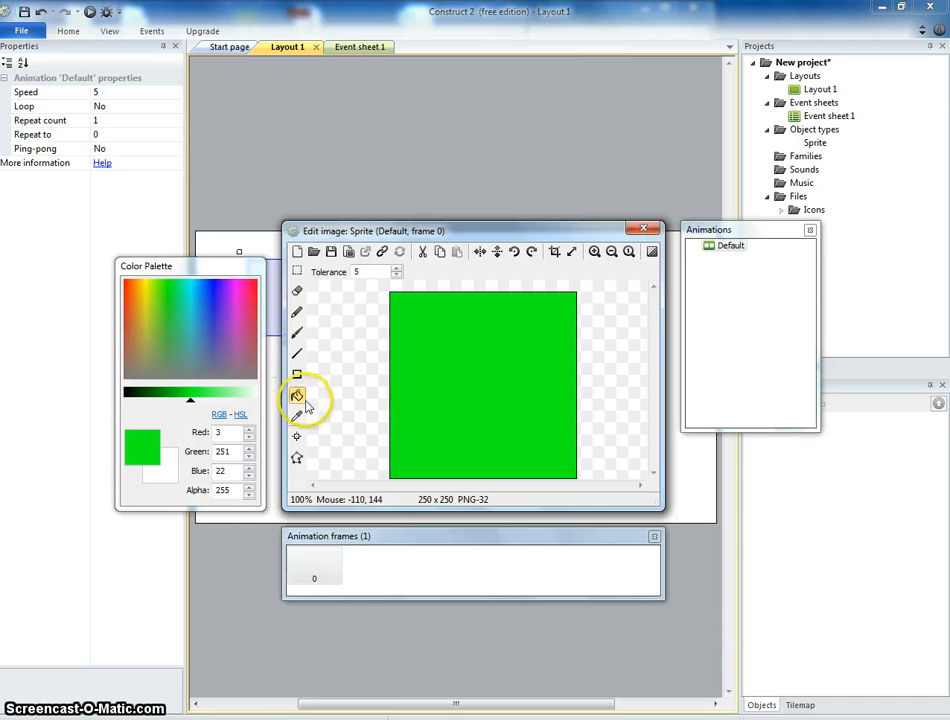
key("ctrl+z")
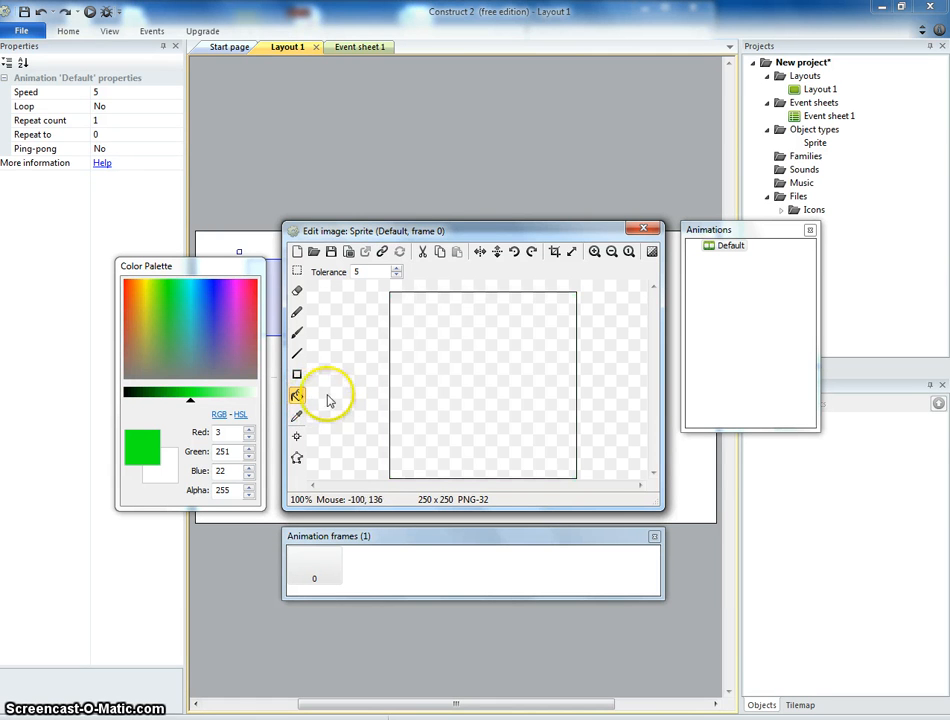
Paint the outline of a caped Batman figure with pointed ears in black, using a size 10 brush.
left_click(297, 333)
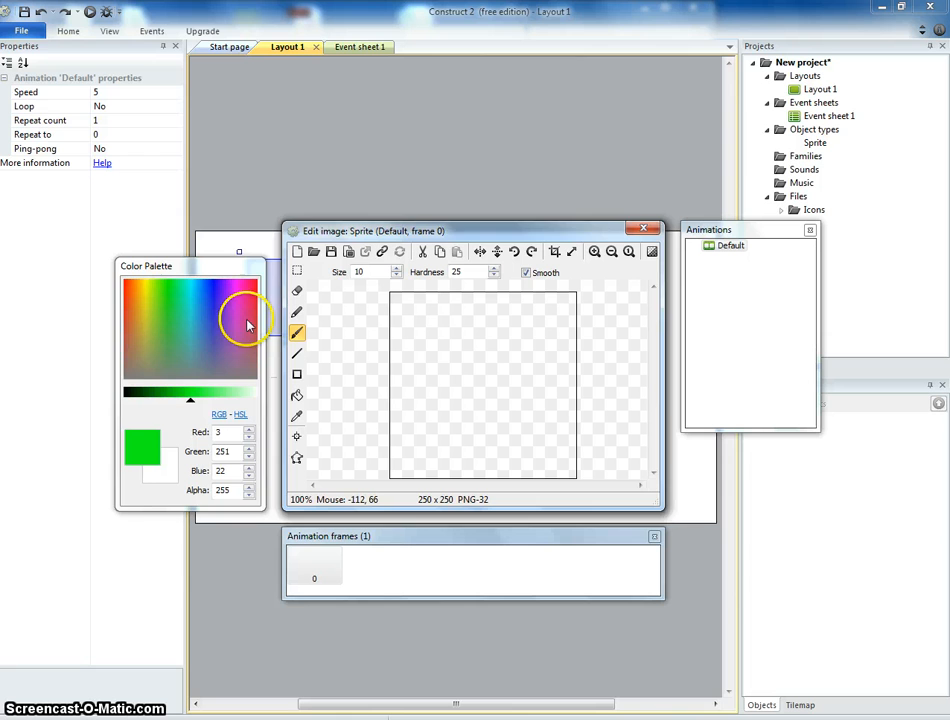
left_click(191, 339)
left_click(125, 394)
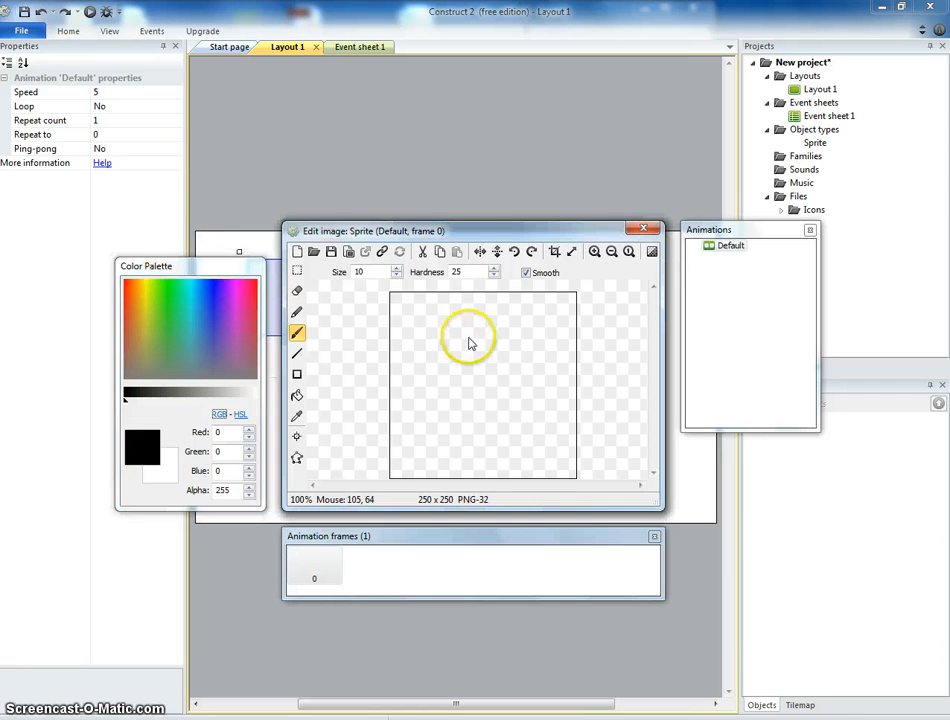
mouse_move(469, 310)
left_mouse_down()
mouse_move(473, 343)
mouse_move(480, 328)
mouse_move(494, 329)
mouse_move(492, 349)
mouse_move(468, 337)
mouse_move(457, 366)
mouse_move(427, 384)
mouse_move(421, 418)
left_mouse_up()
mouse_move(492, 347)
left_mouse_down()
mouse_move(505, 380)
mouse_move(507, 460)
left_mouse_up()
mouse_move(425, 418)
left_mouse_down()
mouse_move(422, 460)
mouse_move(493, 471)
mouse_move(507, 460)
left_mouse_up()
Fill the Batman outline with black and brush over the remaining gaps along its inner edges.
left_click(296, 395)
left_click(435, 397)
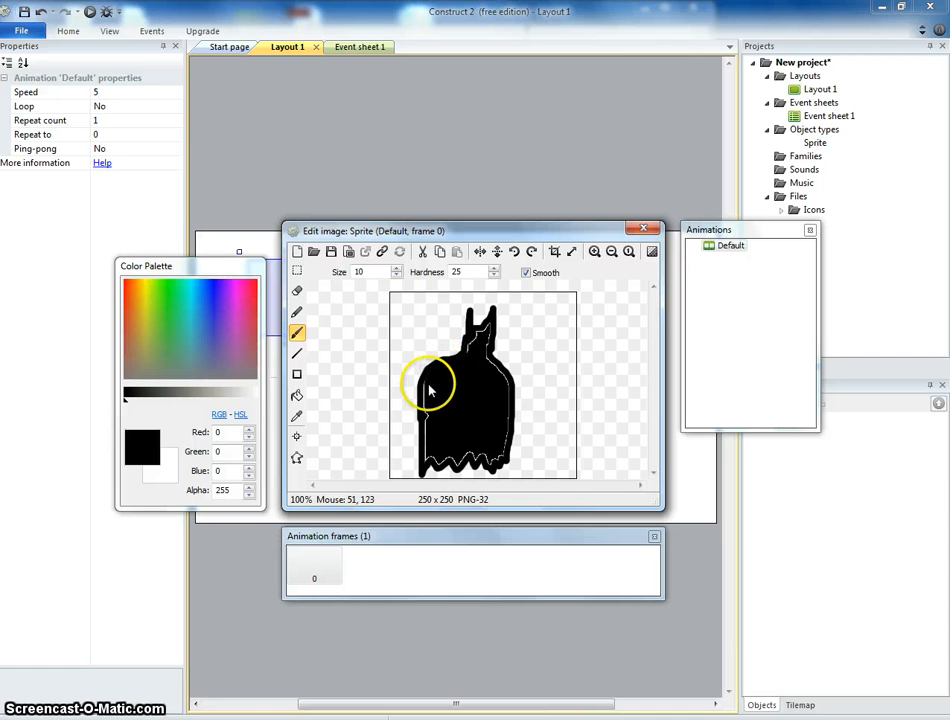
mouse_move(427, 440)
left_mouse_down()
mouse_move(427, 467)
mouse_move(426, 386)
mouse_move(474, 327)
mouse_move(473, 352)
mouse_move(491, 323)
left_mouse_up()
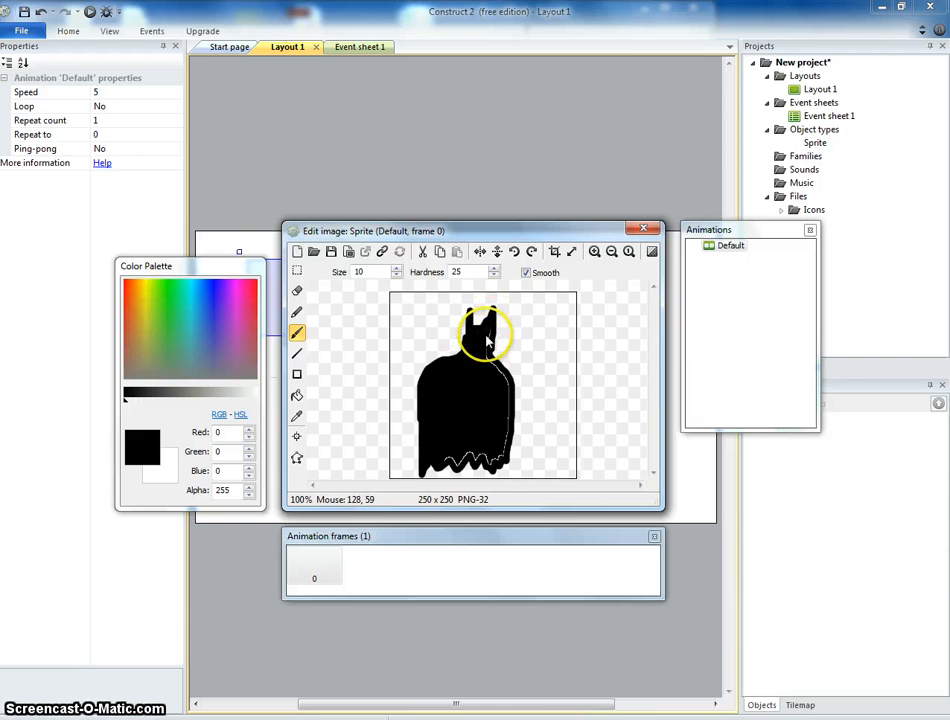
mouse_move(507, 386)
left_mouse_down()
mouse_move(494, 456)
mouse_move(447, 460)
mouse_move(492, 460)
left_mouse_up()
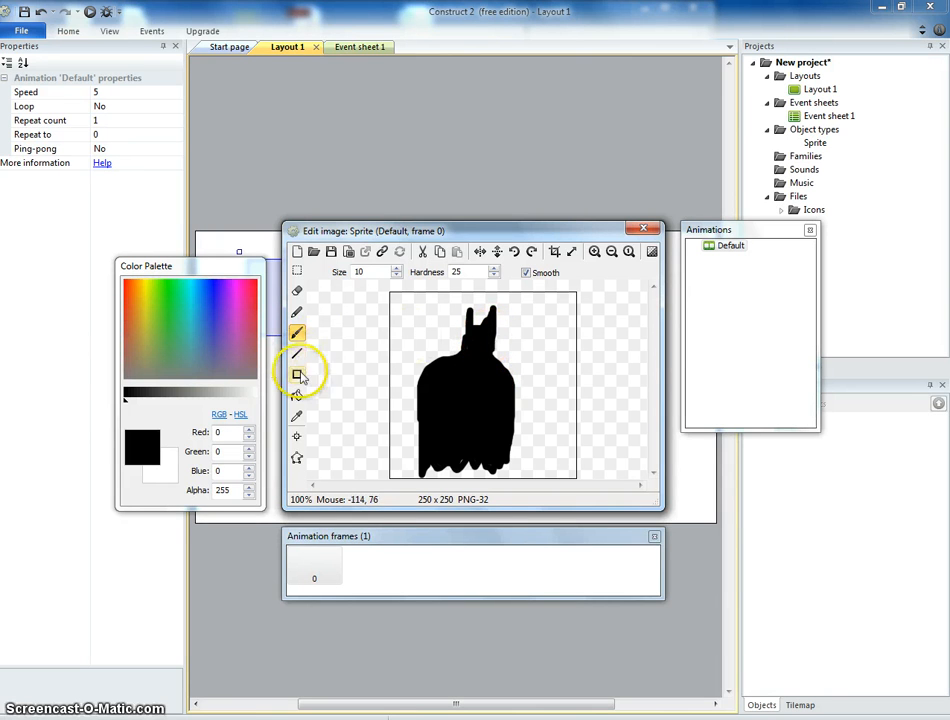
Paint two white eyes on the Batman's head with a size 5 brush.
left_click(165, 468)
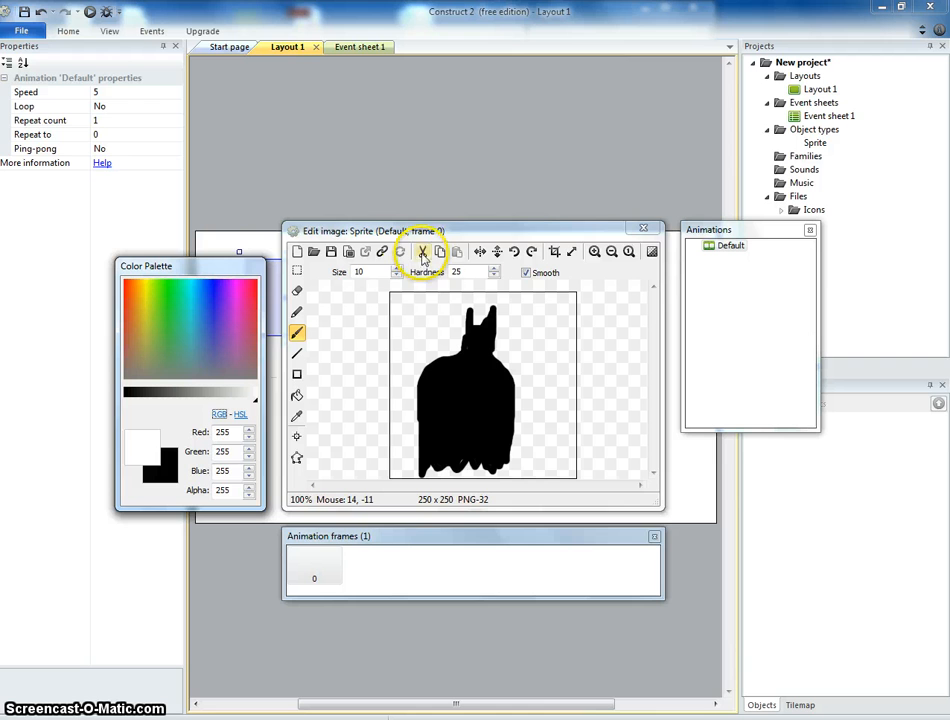
left_click(396, 276)
left_click(396, 276)
left_click(396, 276)
left_click(396, 276)
left_click(396, 276)
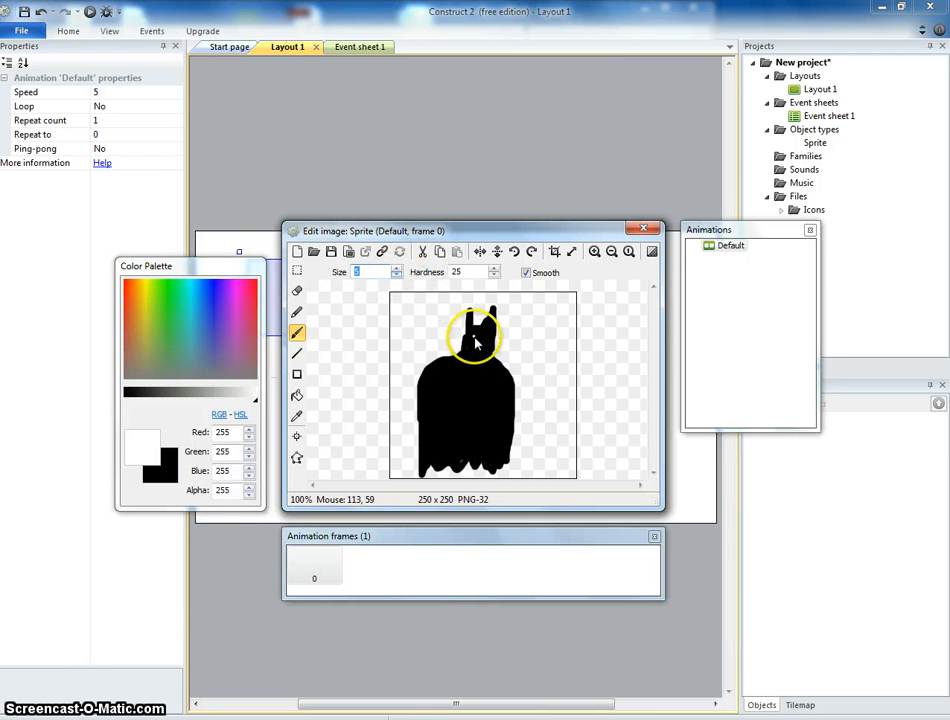
left_click_drag(478, 341, 480, 338)
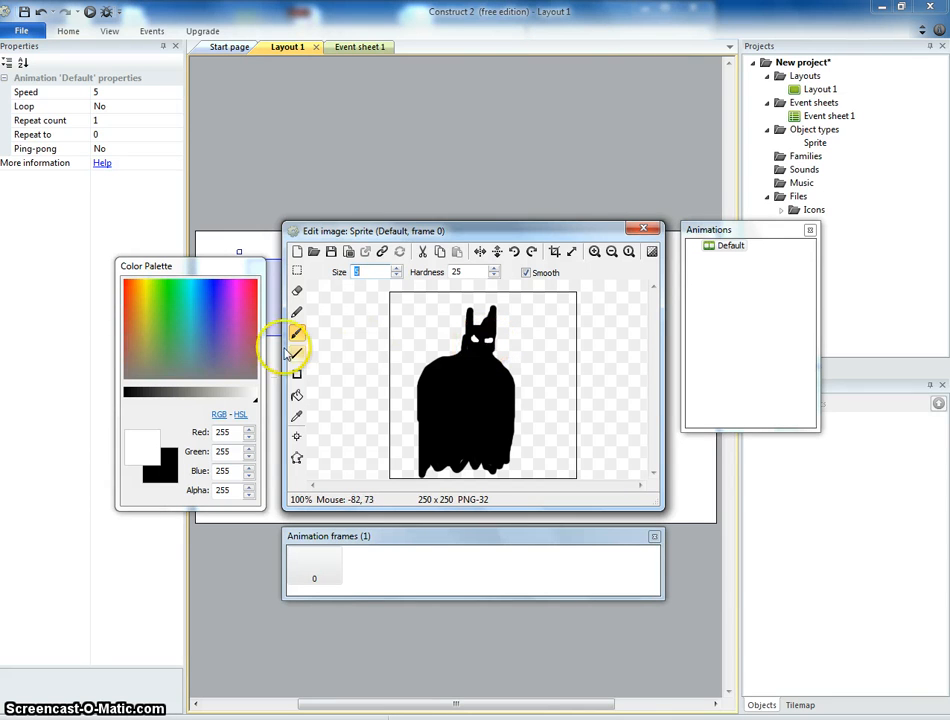
Paint and fill the Batman's lower face in a light tan skin colour (234, 198, 143), covering the leftover dark gaps.
mouse_move(155, 343)
left_mouse_down()
mouse_move(131, 318)
mouse_move(131, 335)
mouse_move(145, 335)
mouse_move(131, 314)
left_mouse_up()
left_click(222, 393)
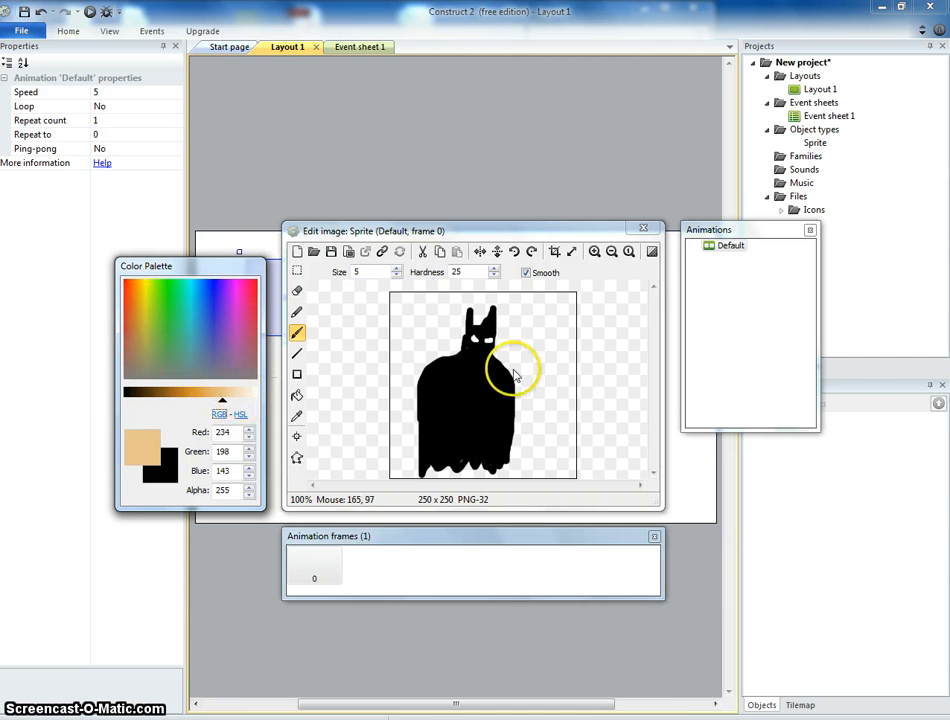
left_click(479, 354)
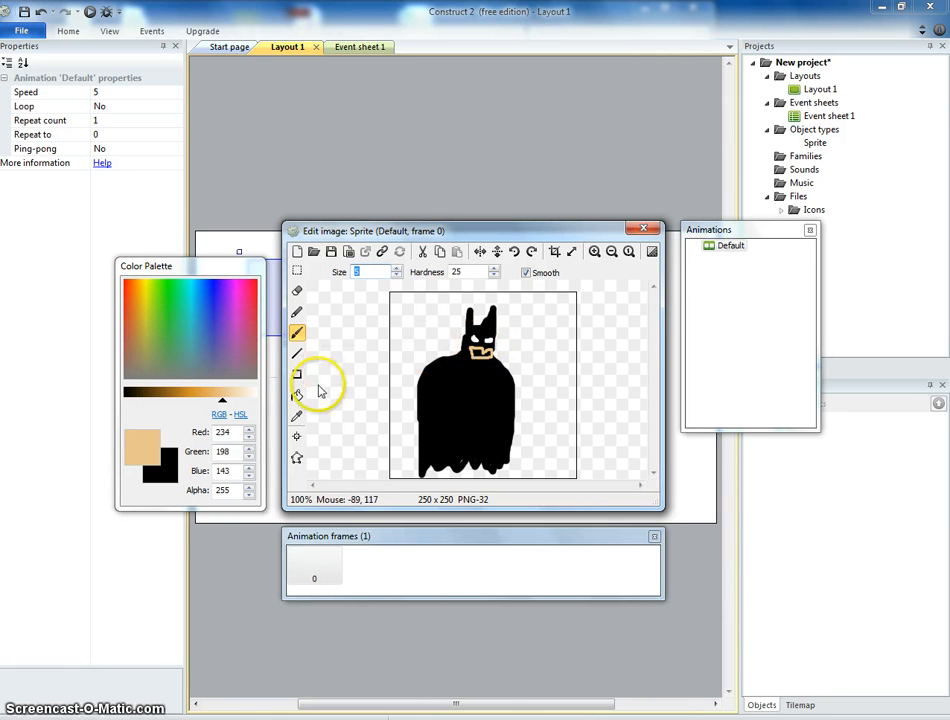
left_click(297, 395)
left_click(480, 356)
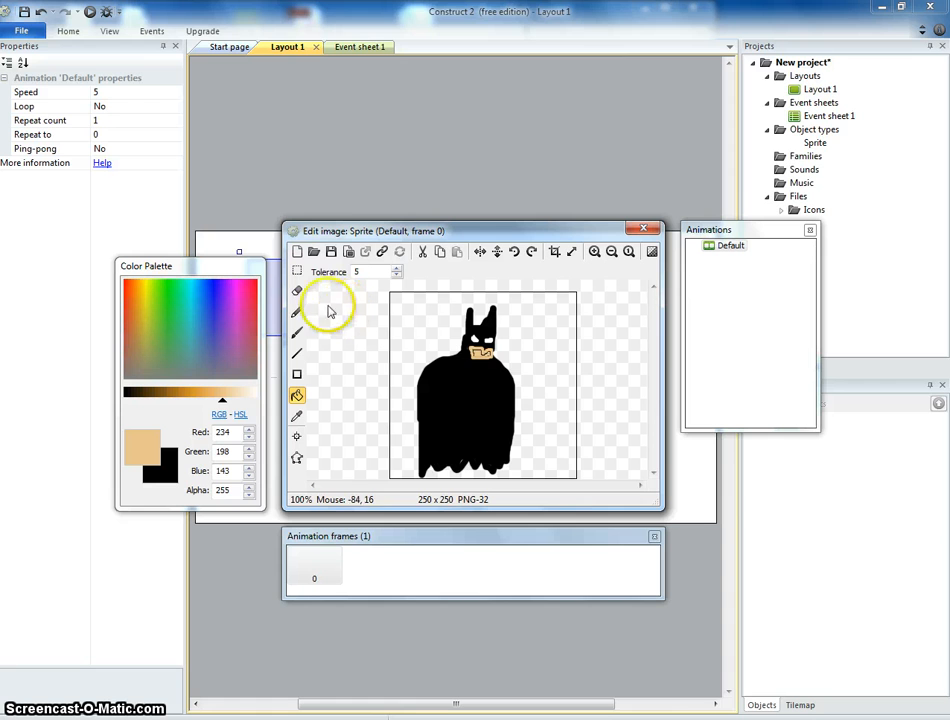
left_click(297, 333)
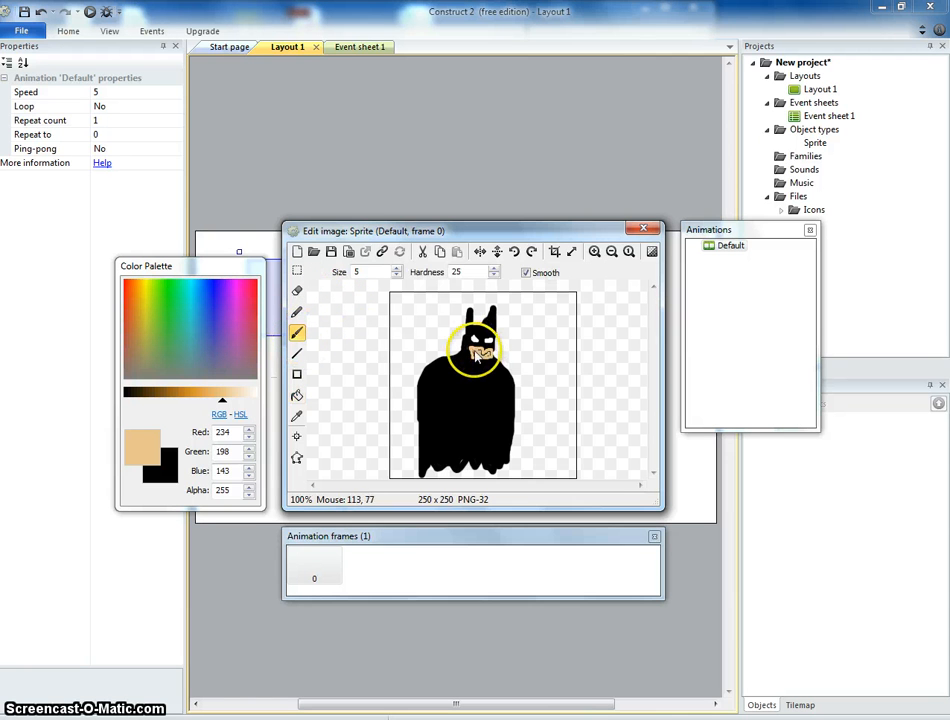
left_click_drag(475, 356, 478, 350)
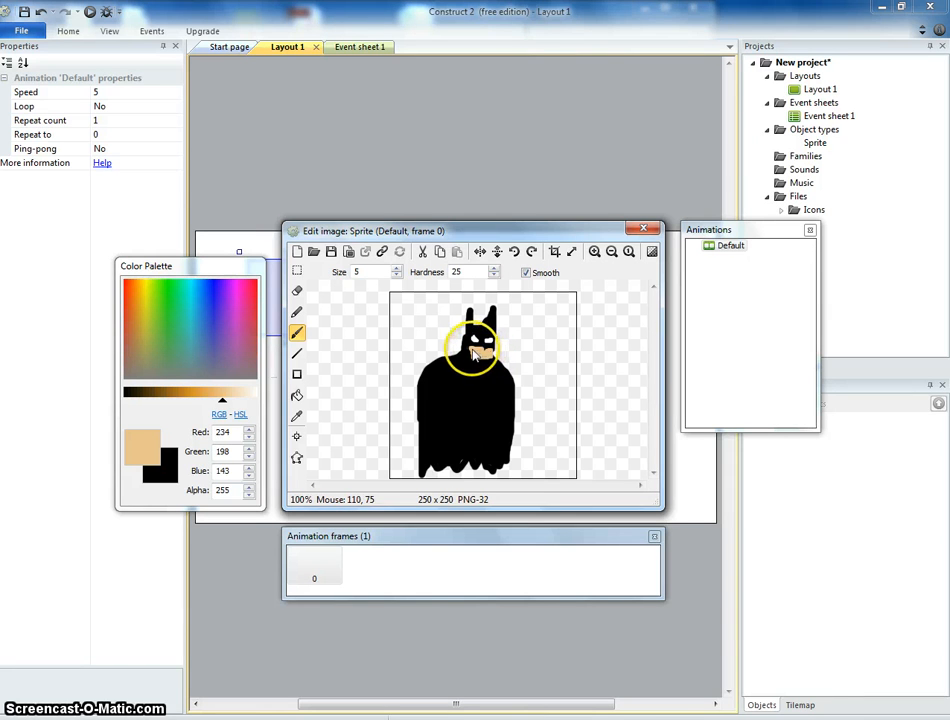
Paint a small black mouth on the tan lower face and close the image editor.
left_click(155, 472)
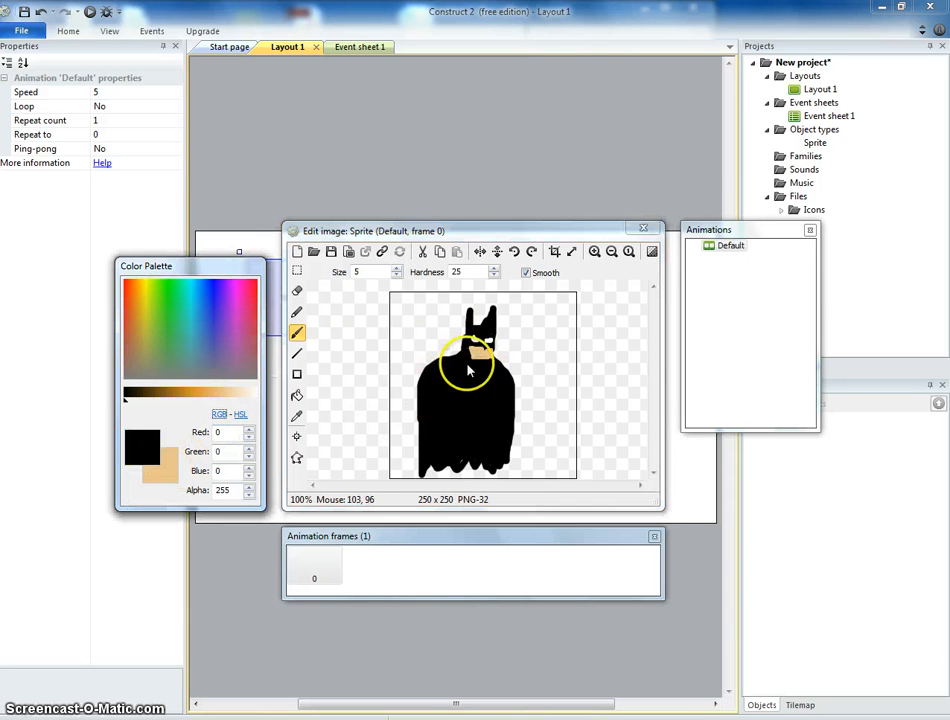
mouse_move(467, 366)
left_mouse_down()
mouse_move(478, 348)
mouse_move(480, 356)
left_mouse_up()
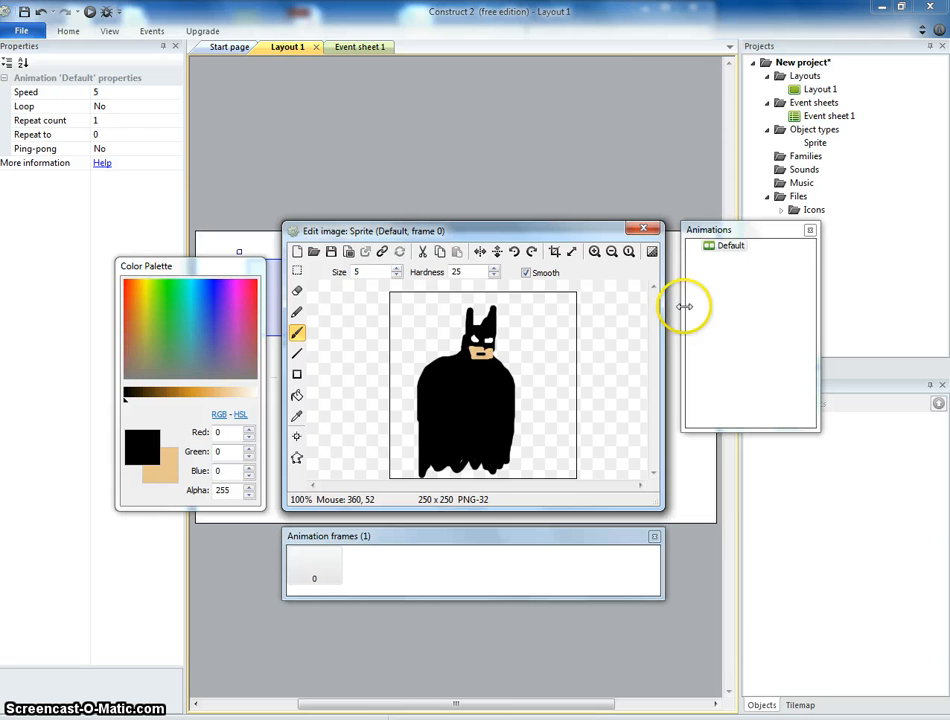
left_click(645, 231)
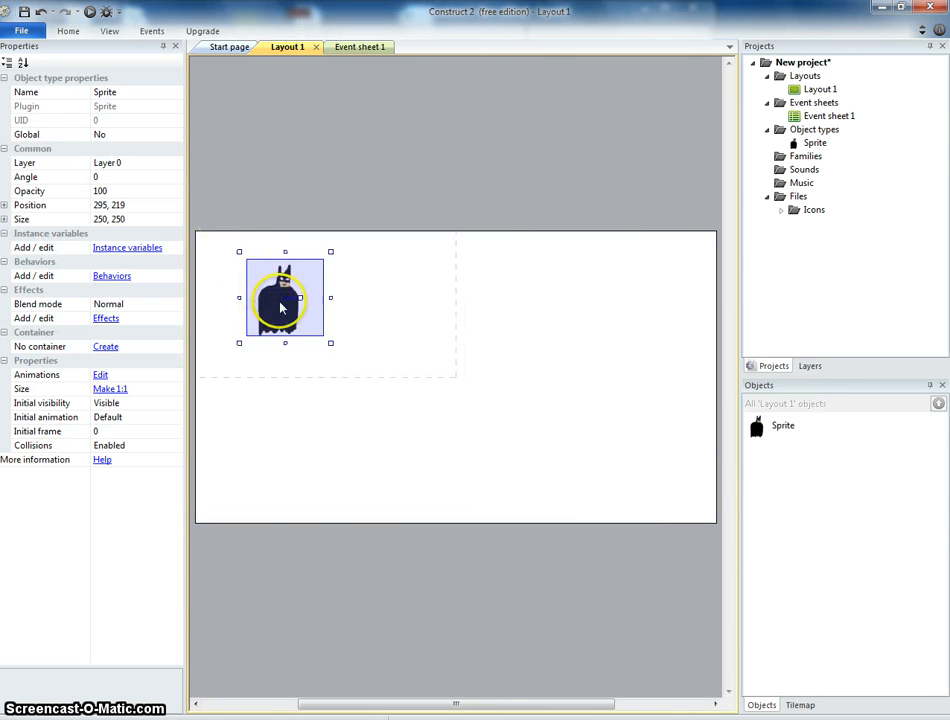
Move the Batman sprite to about 356, 287 and preview the layout in the browser.
left_click_drag(273, 309, 299, 344)
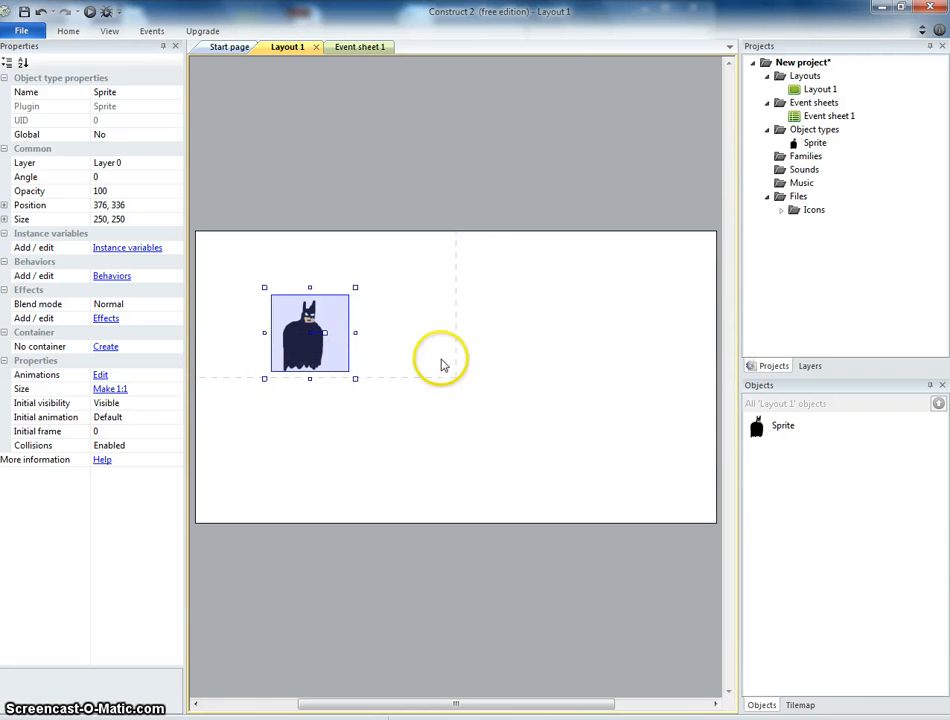
left_click_drag(305, 366, 299, 352)
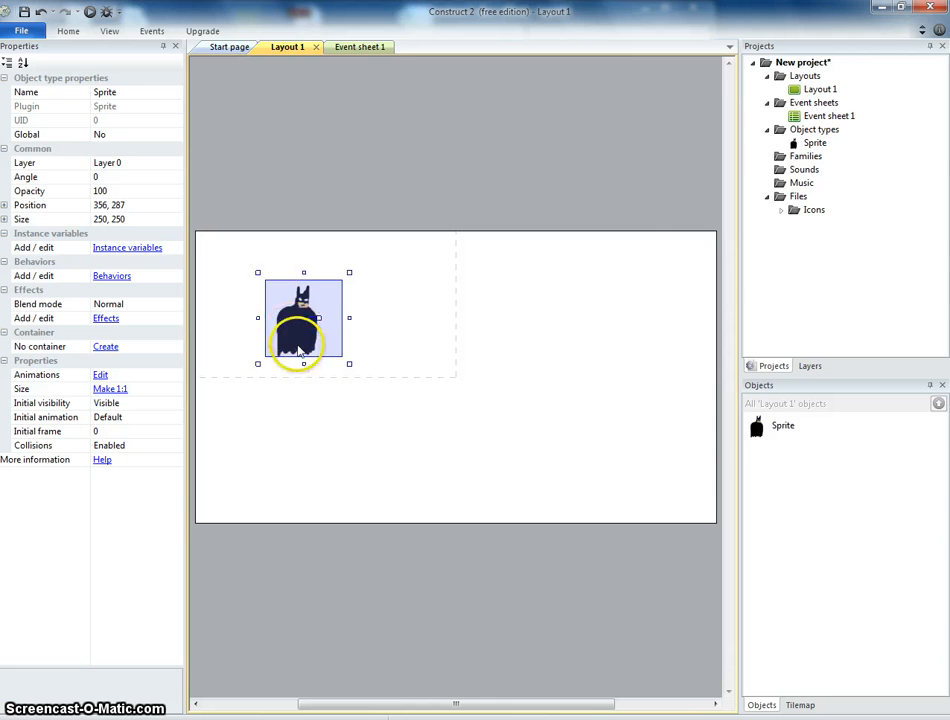
left_click(90, 12)
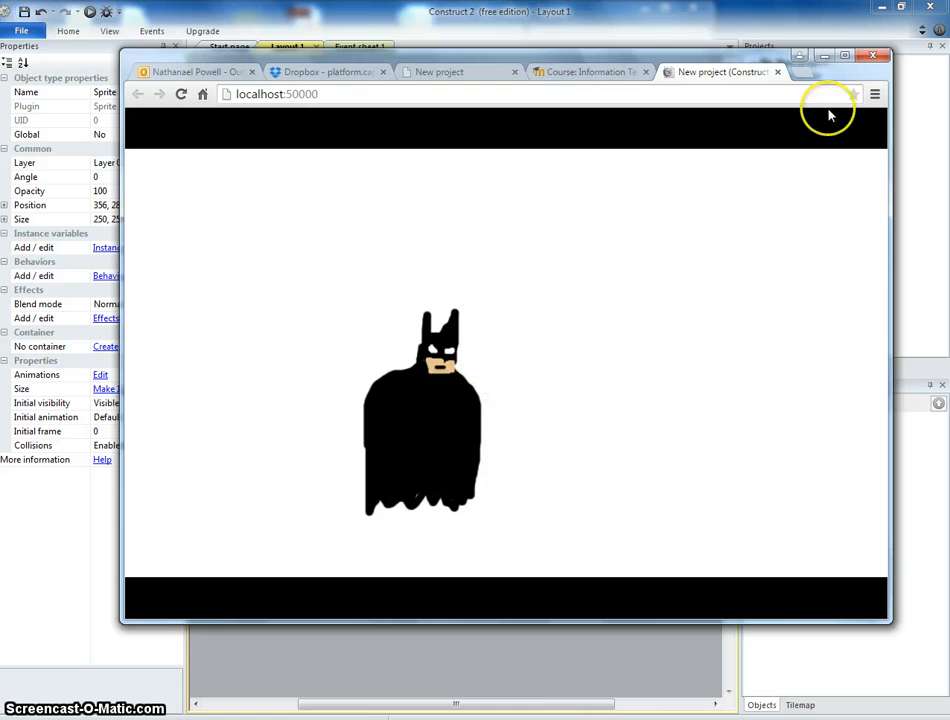
left_click(772, 20)
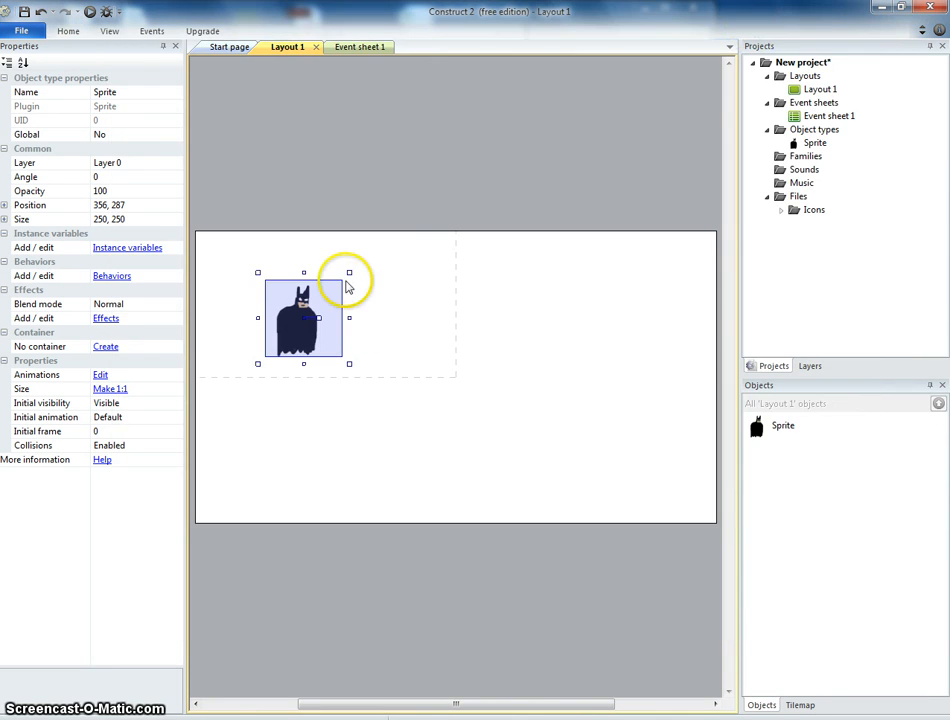
Shrink the Batman sprite proportionally to about 197 by 197 and move it to about 361, 323.
left_click_drag(340, 297, 352, 294)
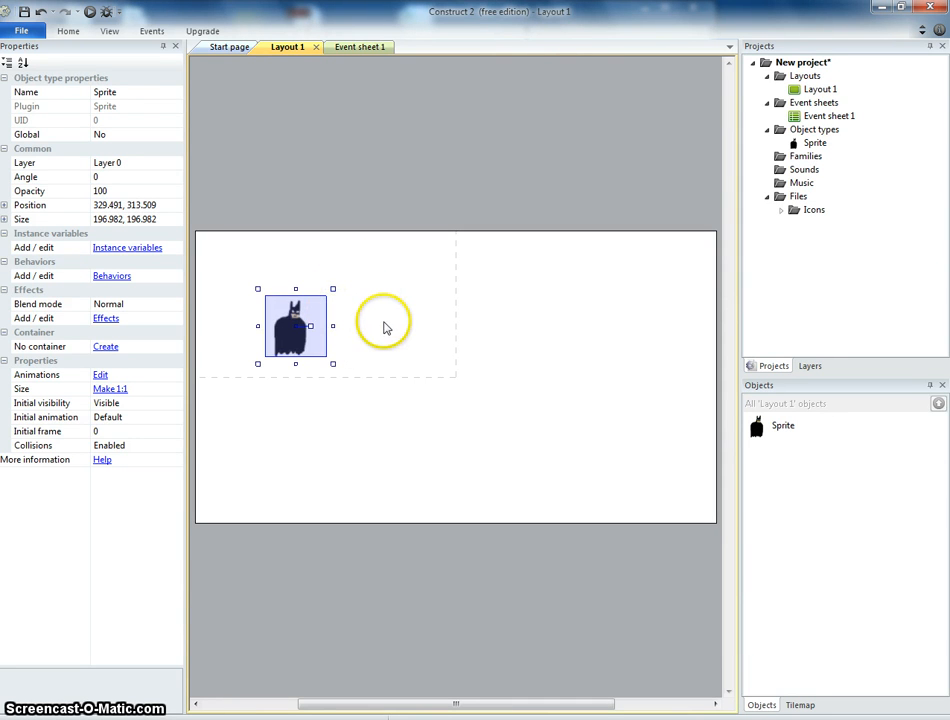
left_click(381, 324)
left_click_drag(297, 333, 307, 336)
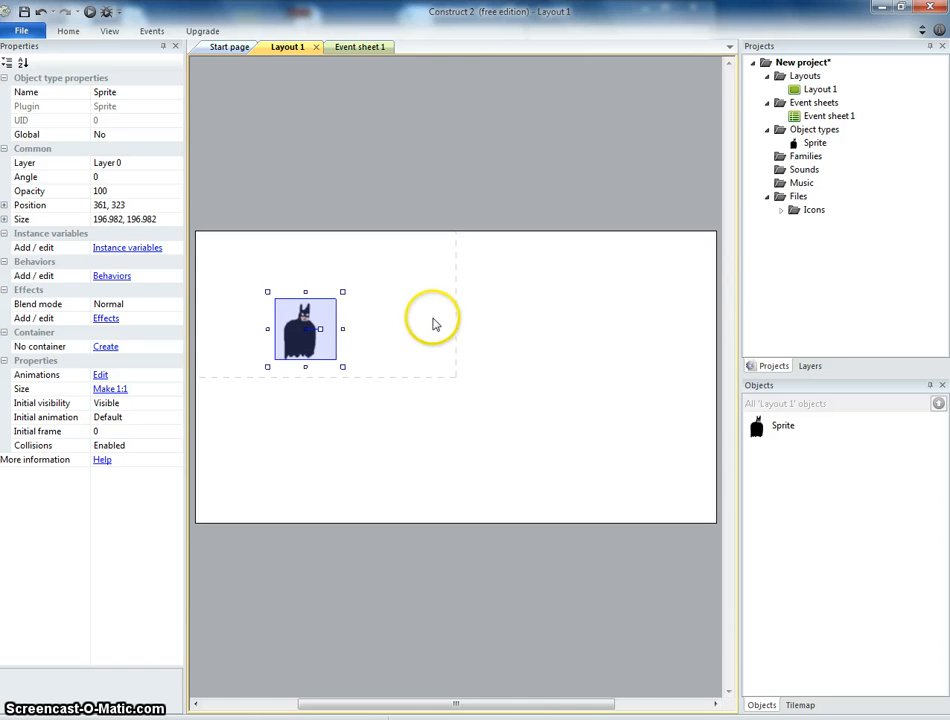
Crop the empty margins off the Batman sprite's image, down to 135 by 236, and close the image editor.
double_click(300, 346)
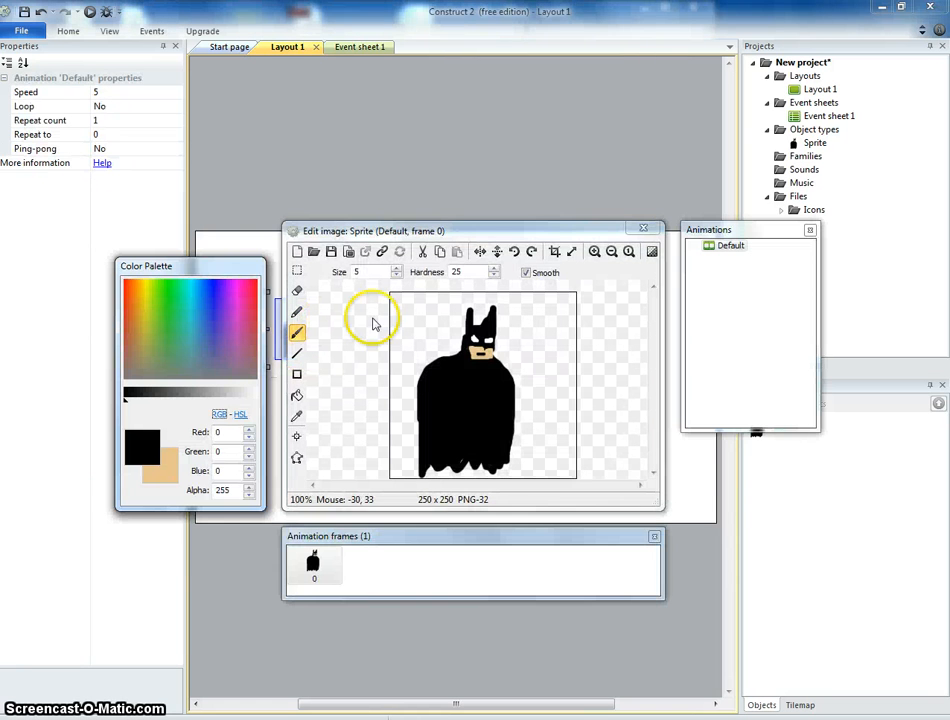
left_click(643, 228)
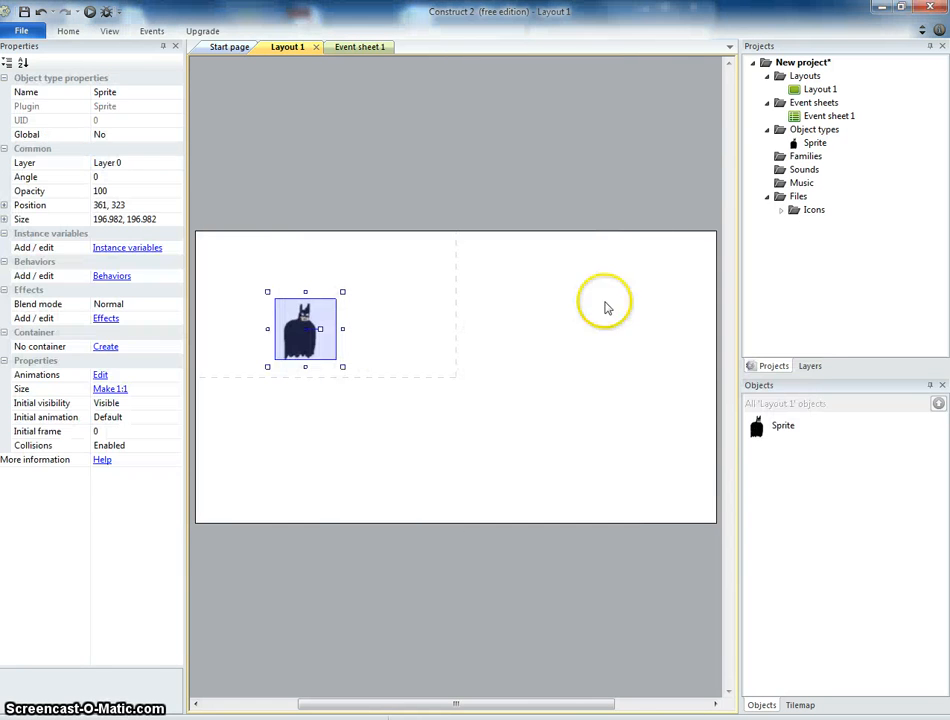
double_click(300, 344)
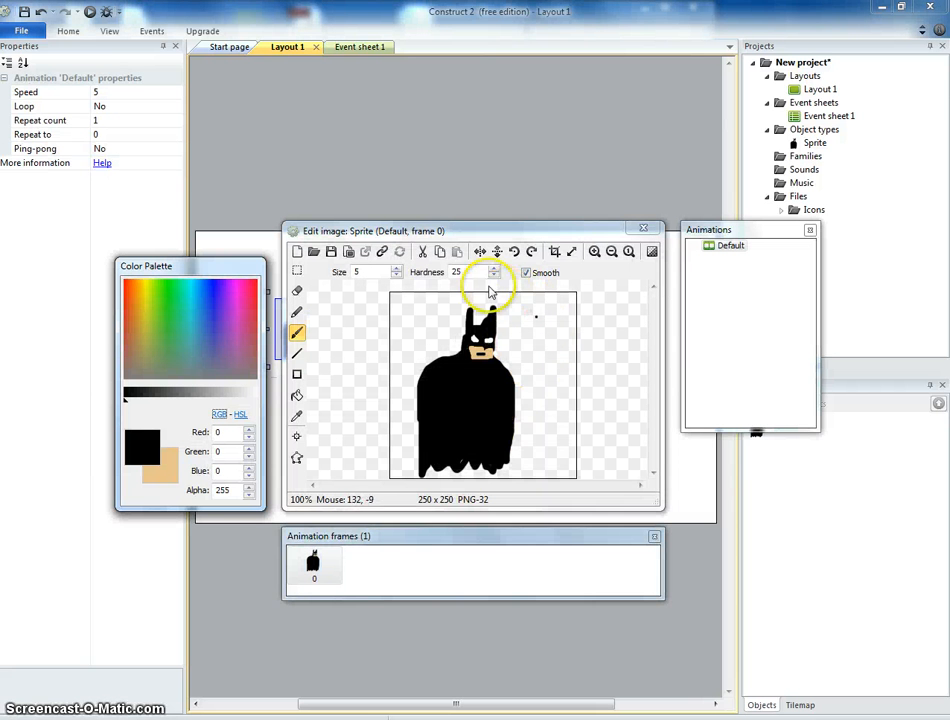
left_click(554, 252)
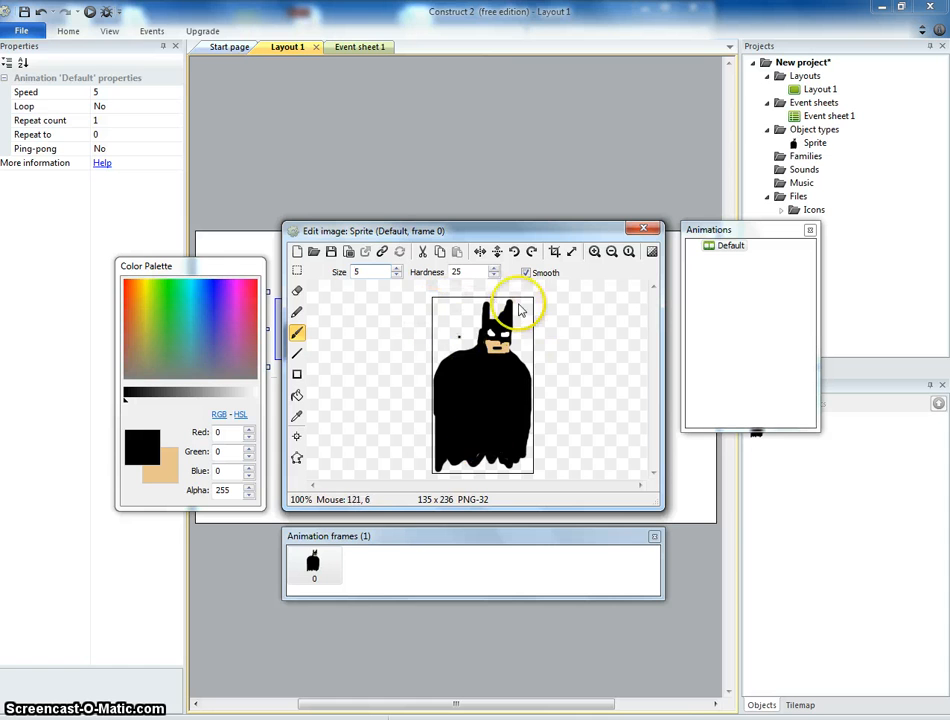
left_click(653, 231)
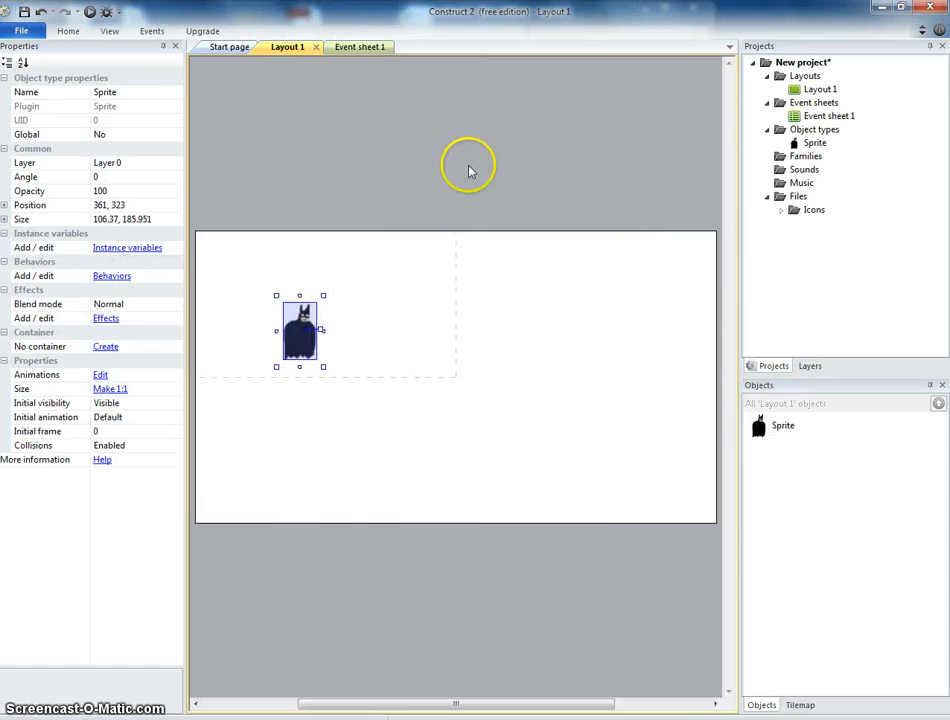
Insert a second Sprite object in the layout below Batman, at about 316, 587.
left_click(389, 372)
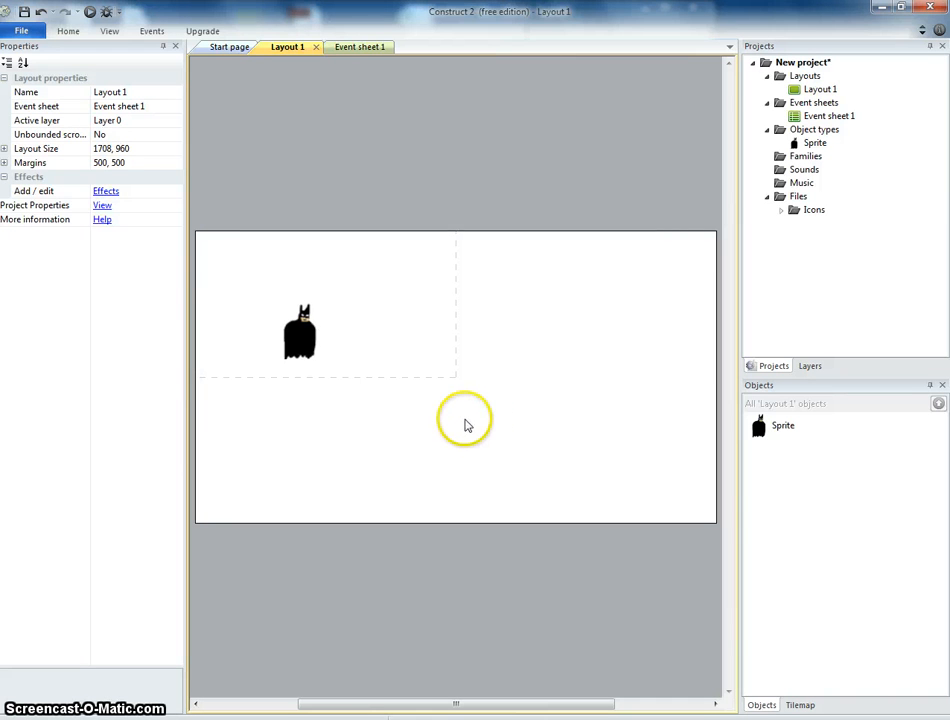
double_click(343, 398)
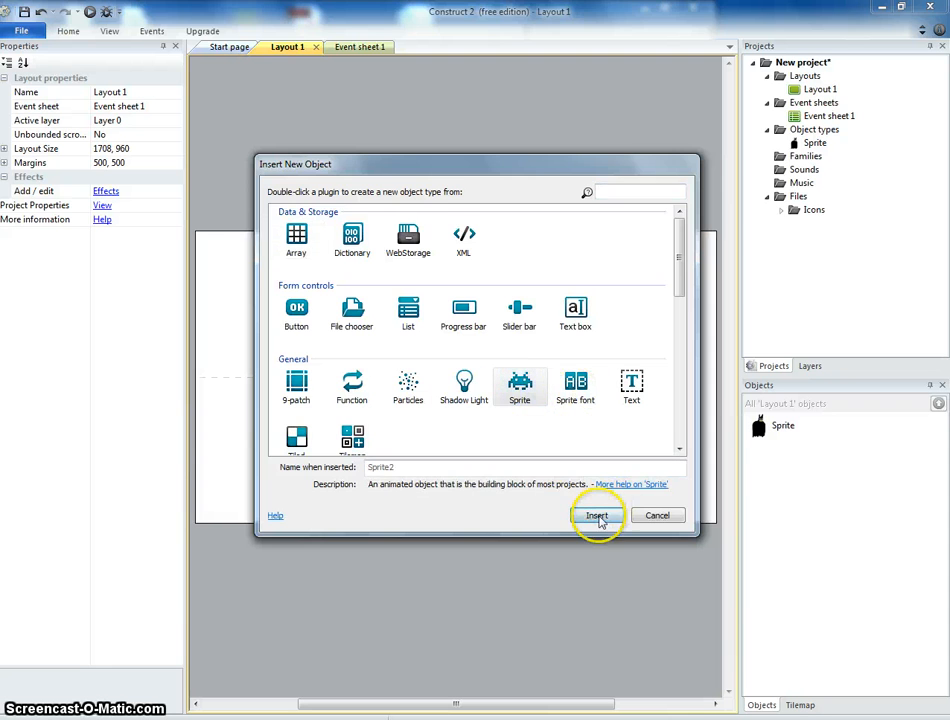
left_click(597, 516)
left_click(291, 409)
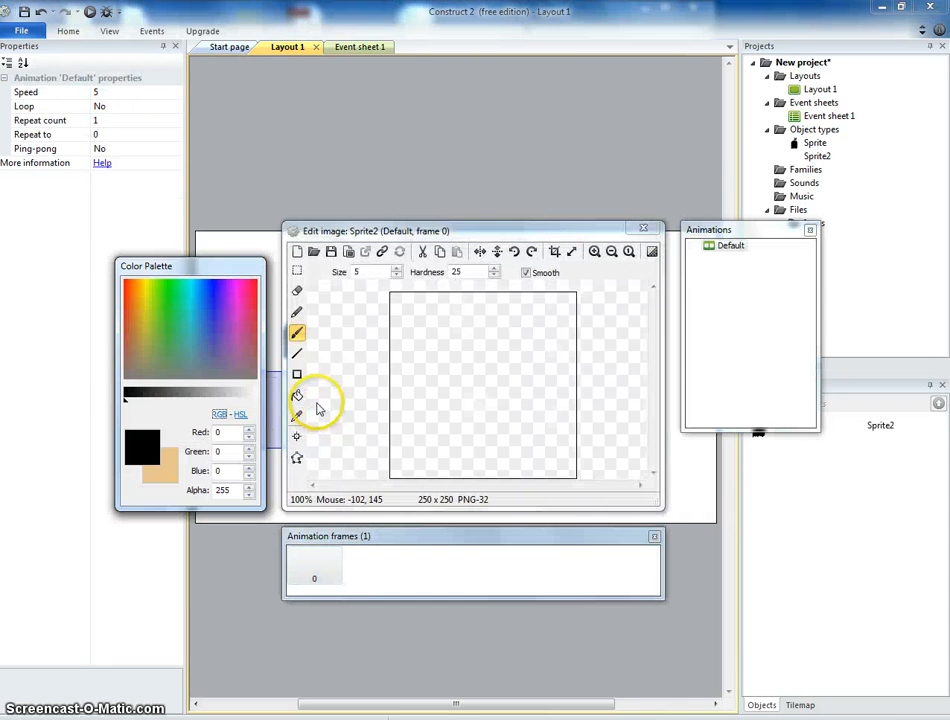
Fill the new sprite's whole image with grey (130, 125, 124) and close the image editor.
left_click(297, 396)
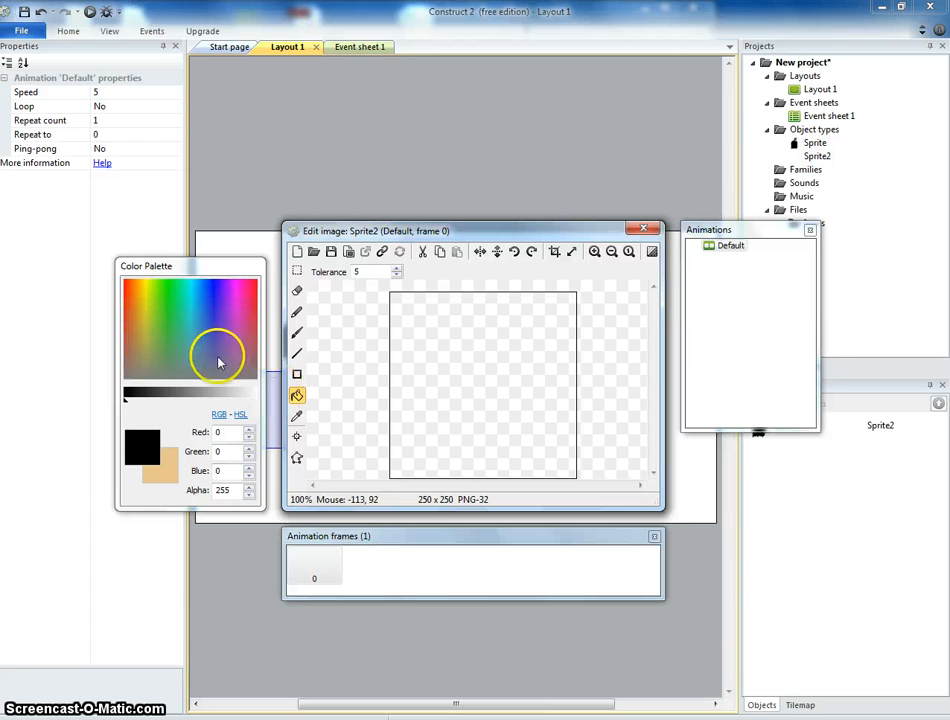
left_click(145, 375)
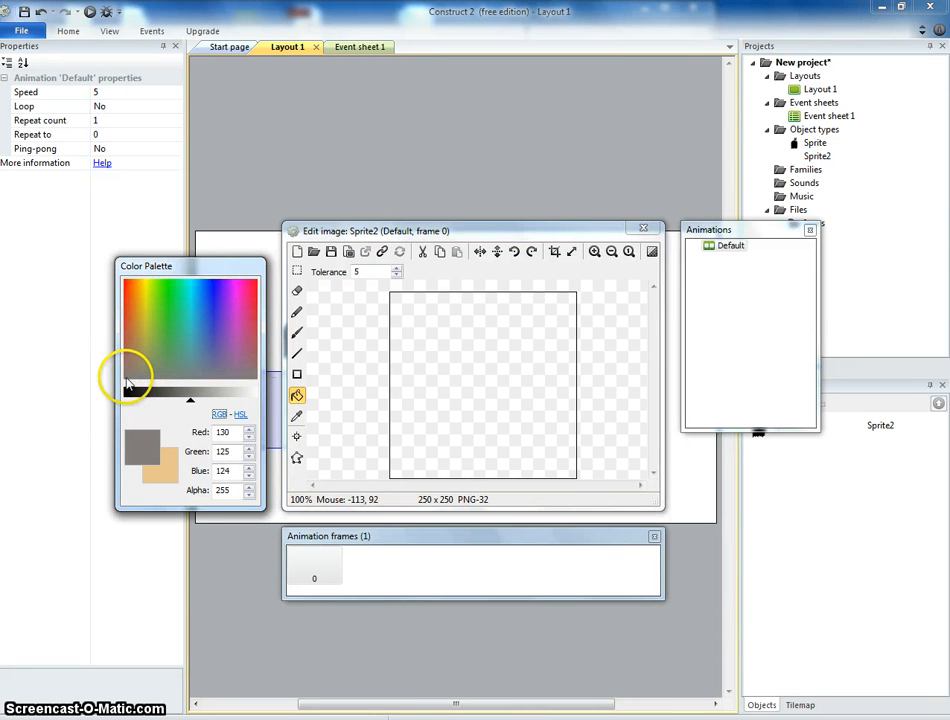
left_click(456, 381)
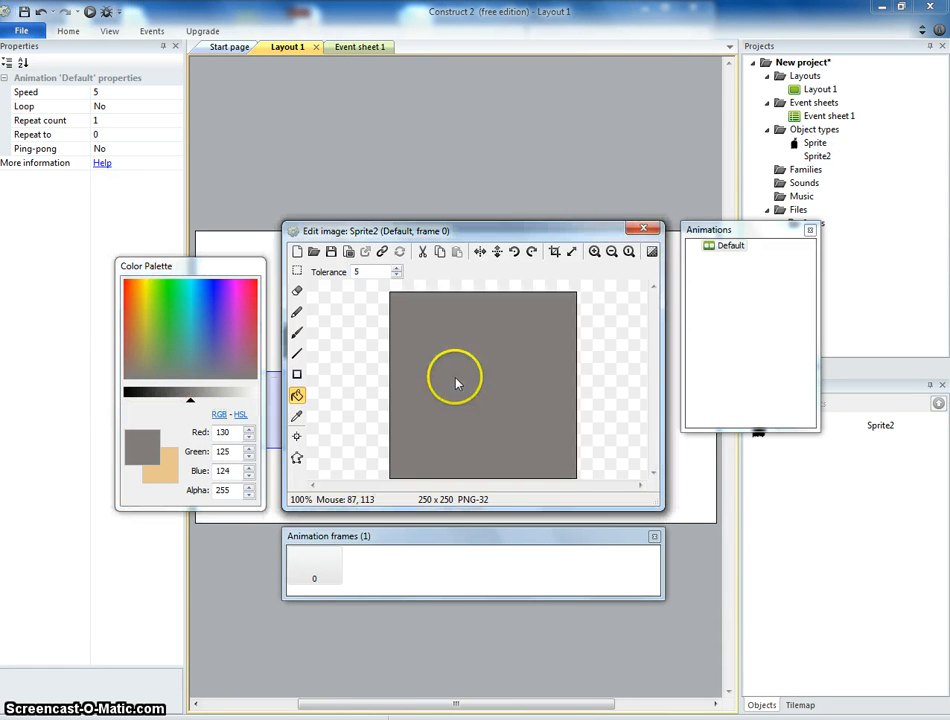
left_click(644, 233)
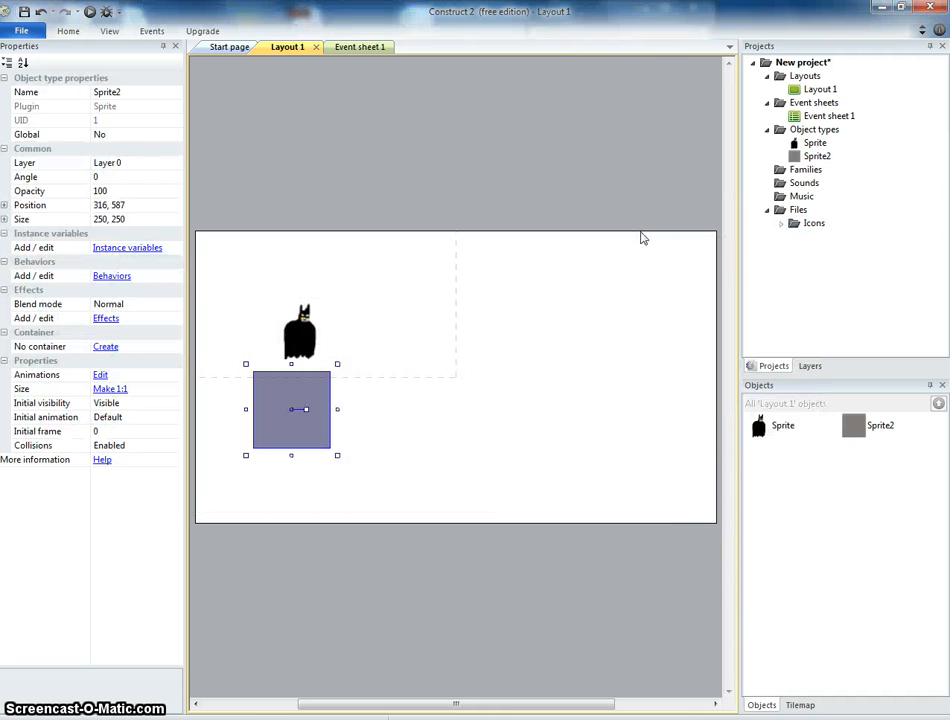
Move the Batman sprite to about 259, 262 and the grey square to about 406, 587.
left_click_drag(304, 342, 265, 320)
left_click_drag(312, 405, 336, 408)
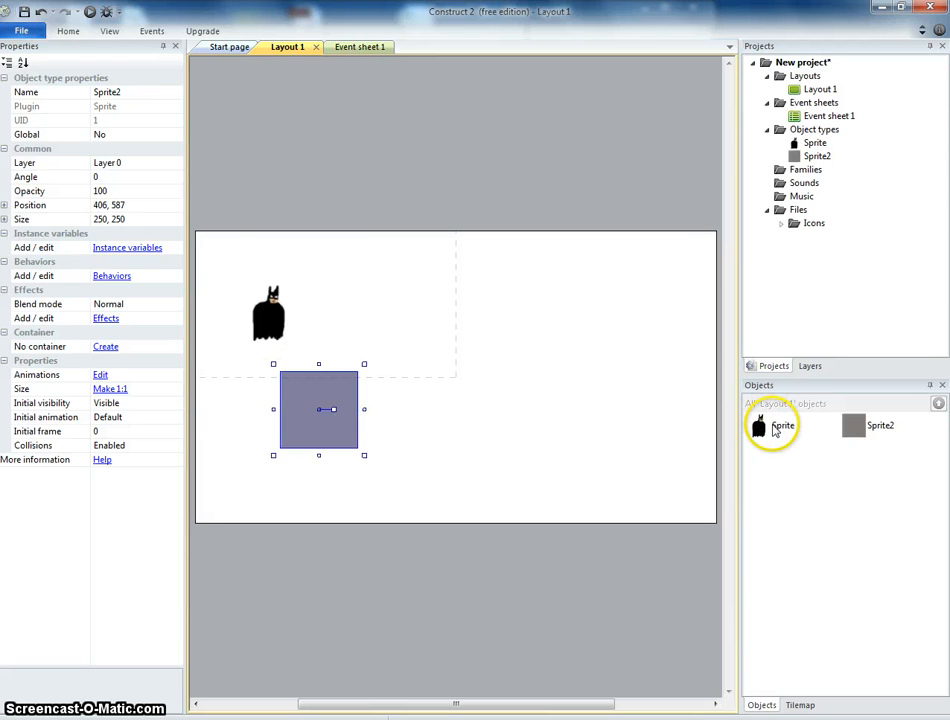
Rename the Batman sprite object as batman.
left_click(775, 428)
right_click(772, 430)
left_click(787, 428)
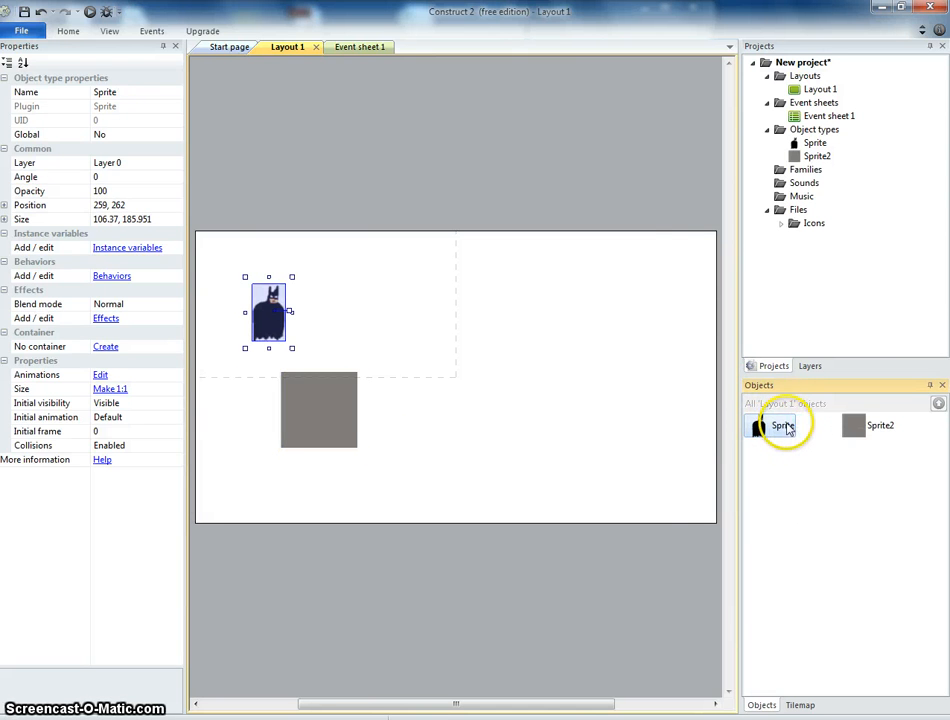
double_click(787, 428)
left_click(632, 226)
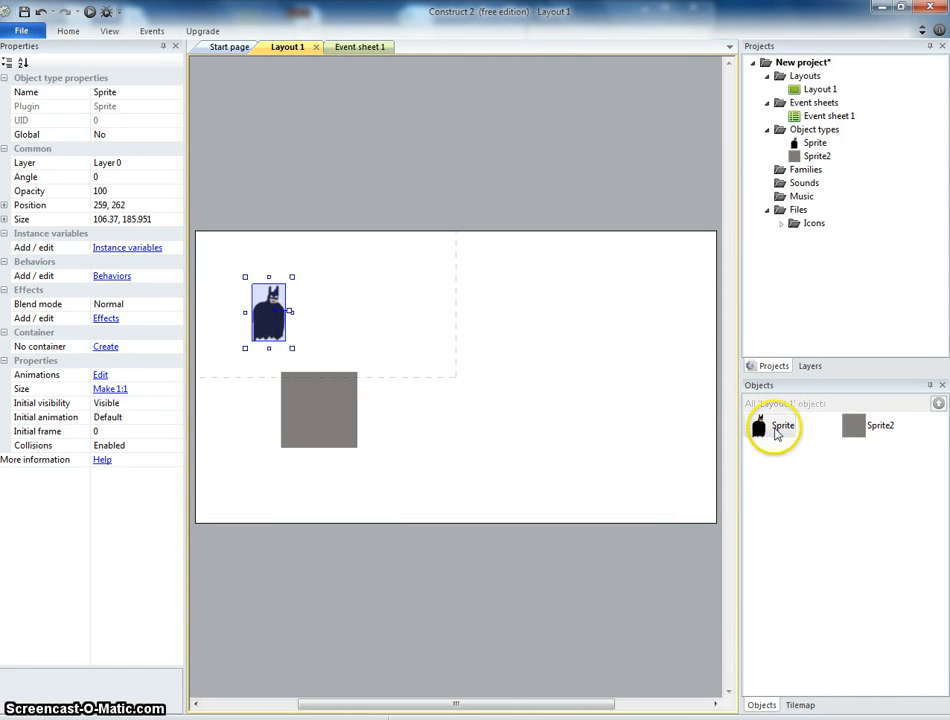
right_click(777, 435)
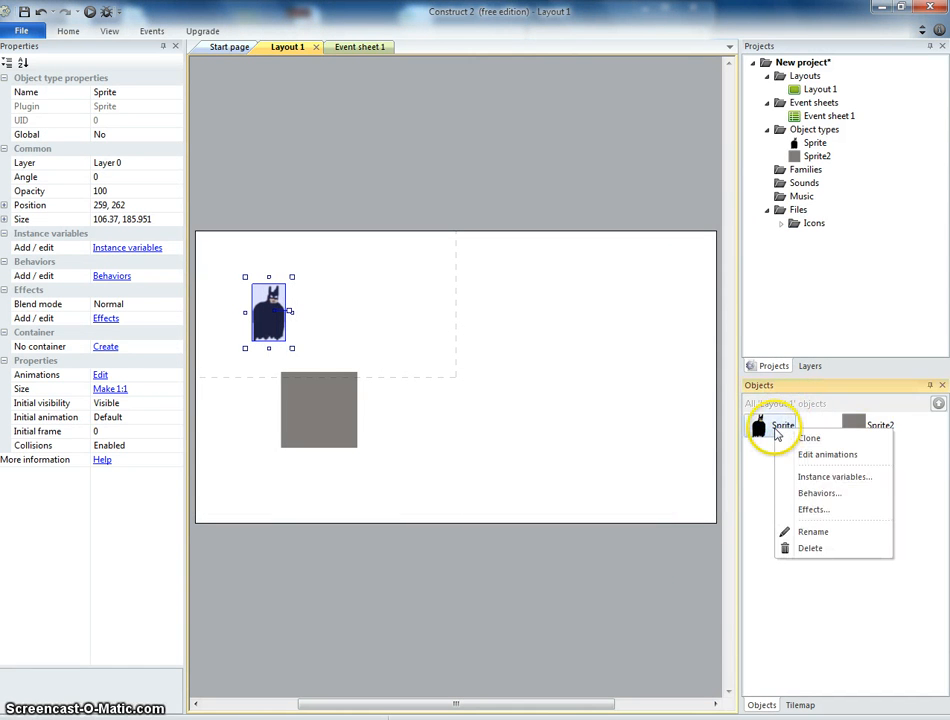
left_click(812, 532)
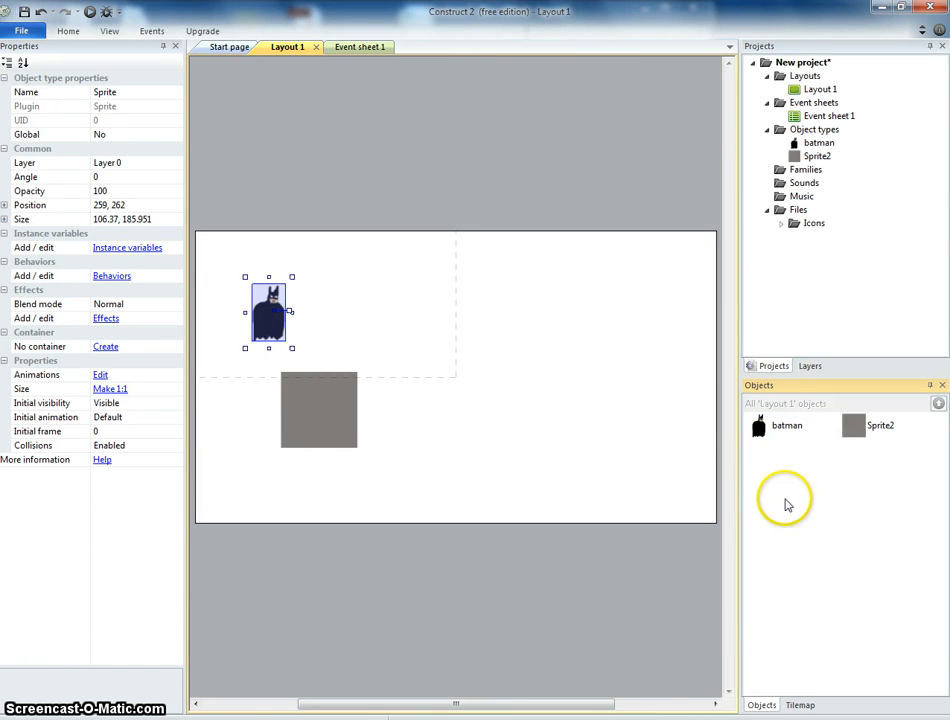
Rename the grey square's object as platform.
right_click(874, 432)
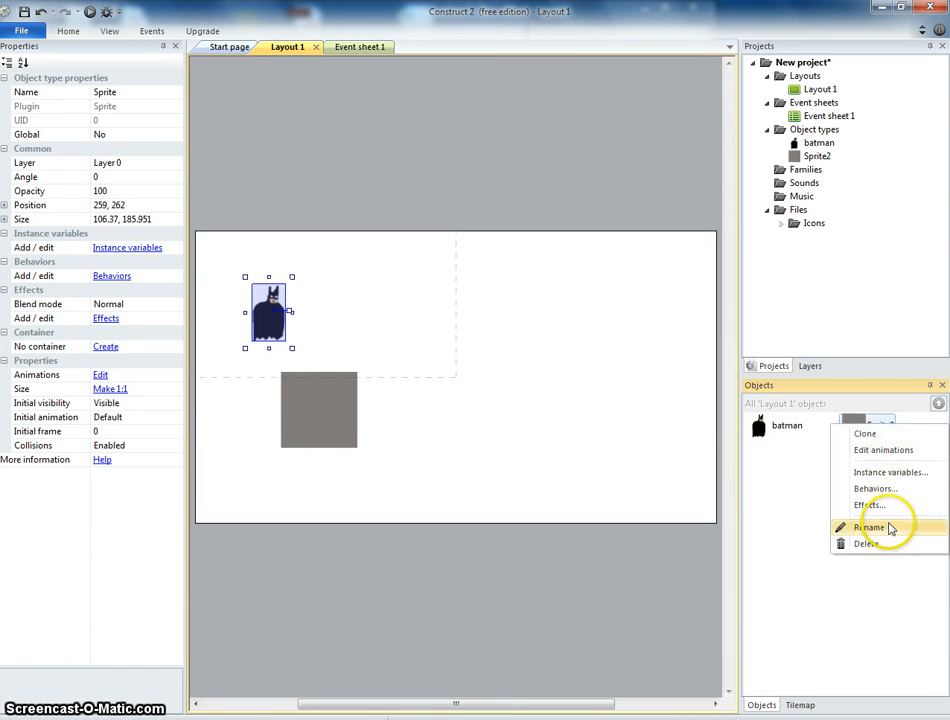
left_click(889, 527)
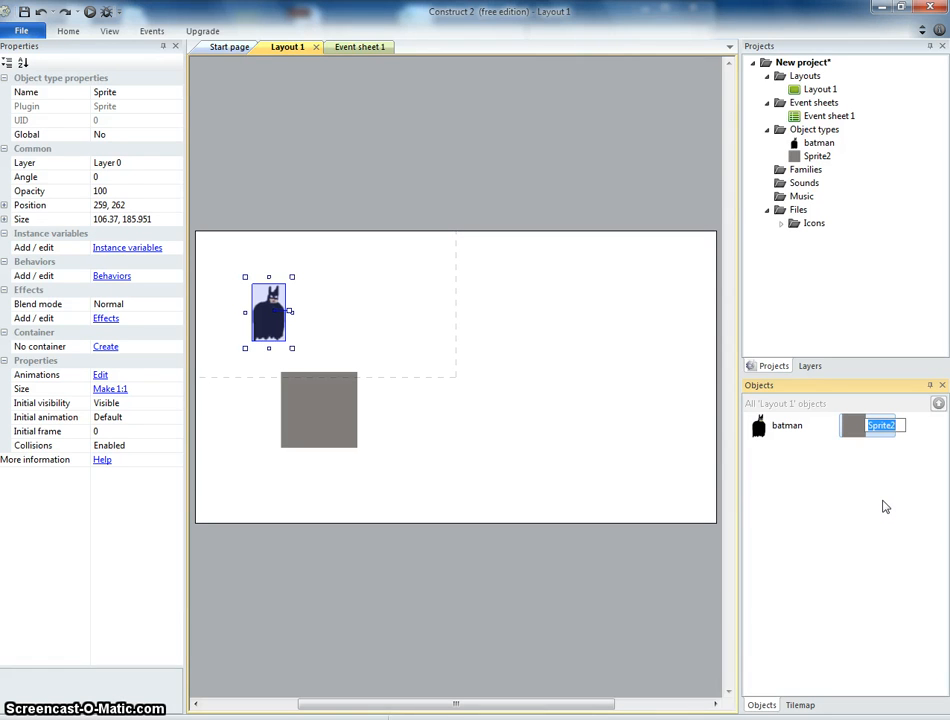
type("platform")
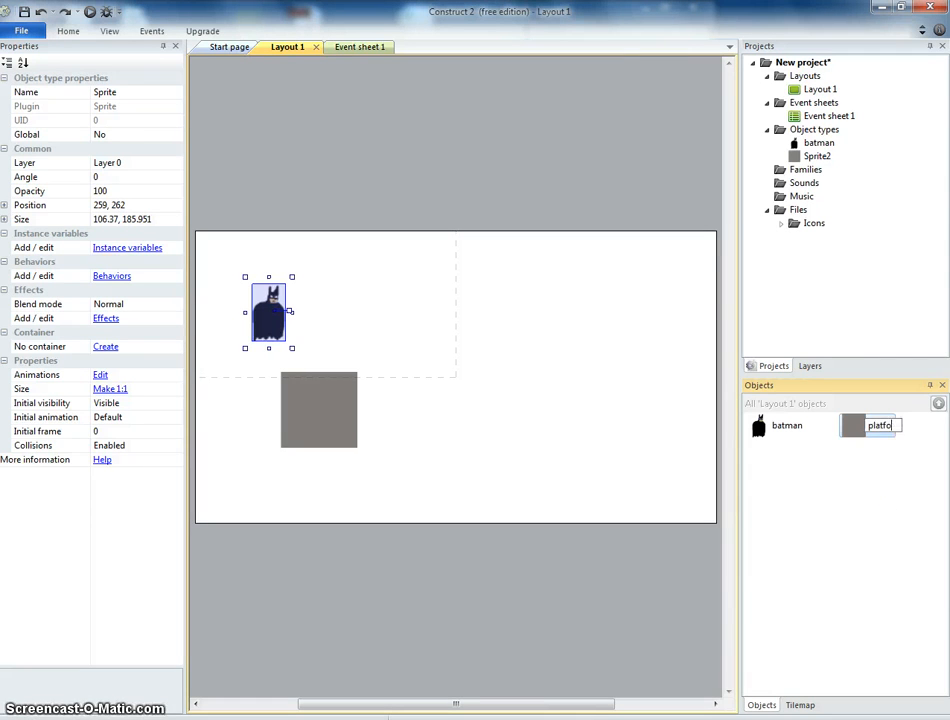
key("Return")
Reshape the platform into a bar of about 560 by 30 beneath Batman and place a copy at about 611, 582.
left_click_drag(328, 449, 277, 385)
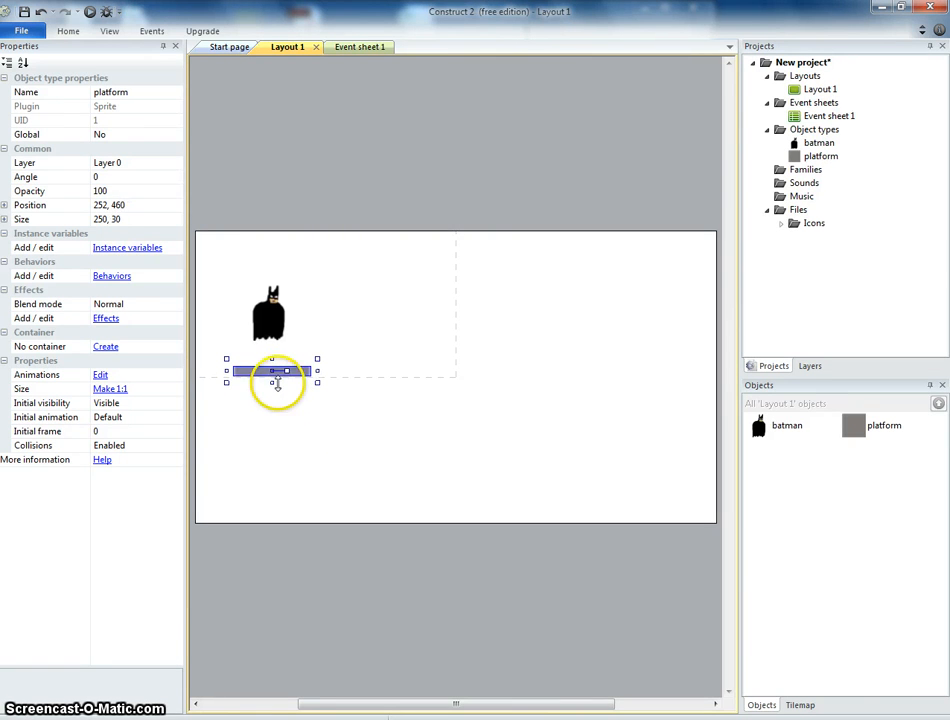
left_click(297, 409)
left_click_drag(303, 375, 421, 419)
left_click(289, 373)
left_click(346, 403)
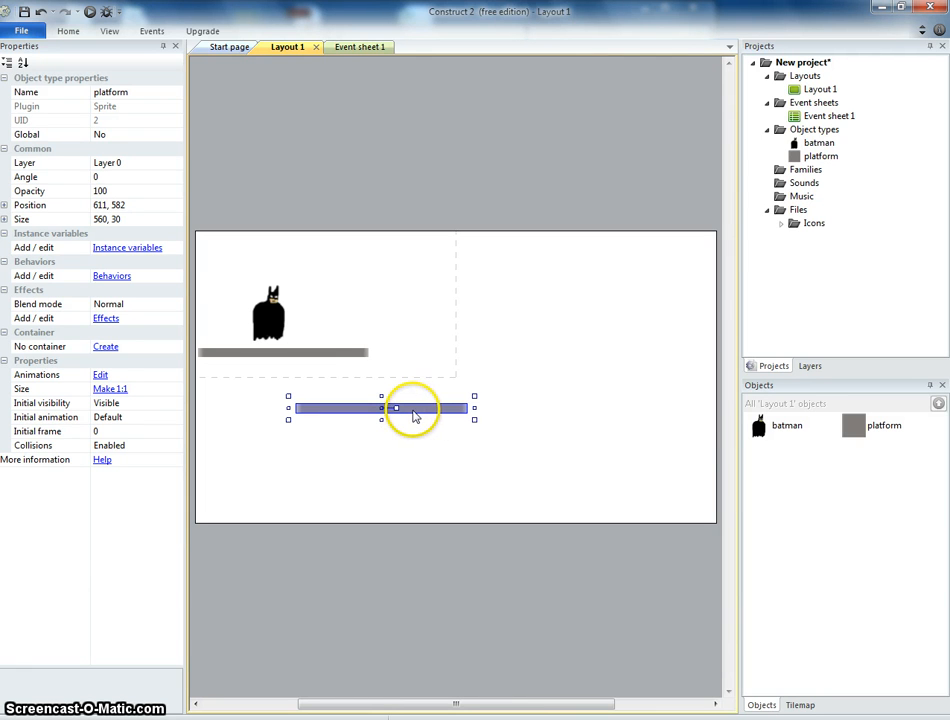
Add a third platform level with the first one, move the lower platform to about 511, 580 and undo its accidental rotation.
left_click_drag(413, 410, 525, 365, "ctrl")
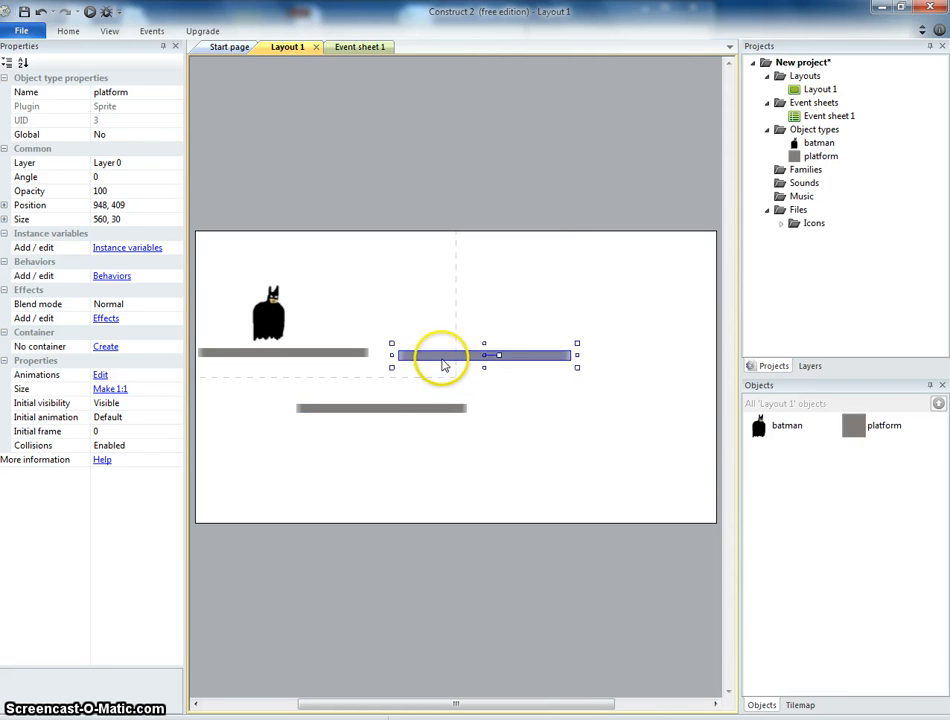
left_click_drag(444, 366, 479, 356)
left_click_drag(426, 409, 371, 400)
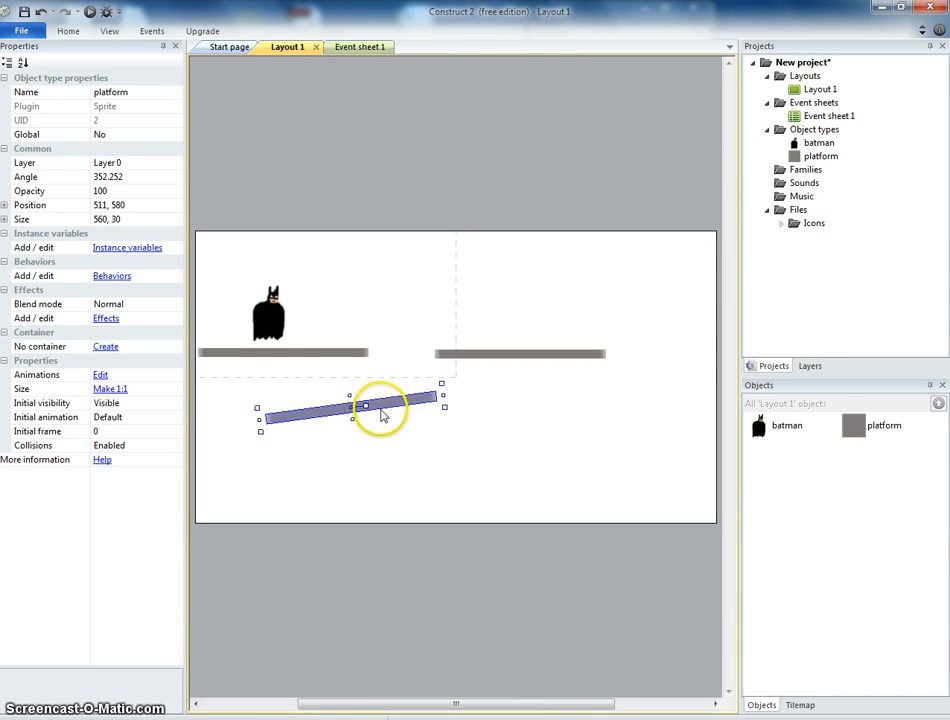
key("ctrl+z")
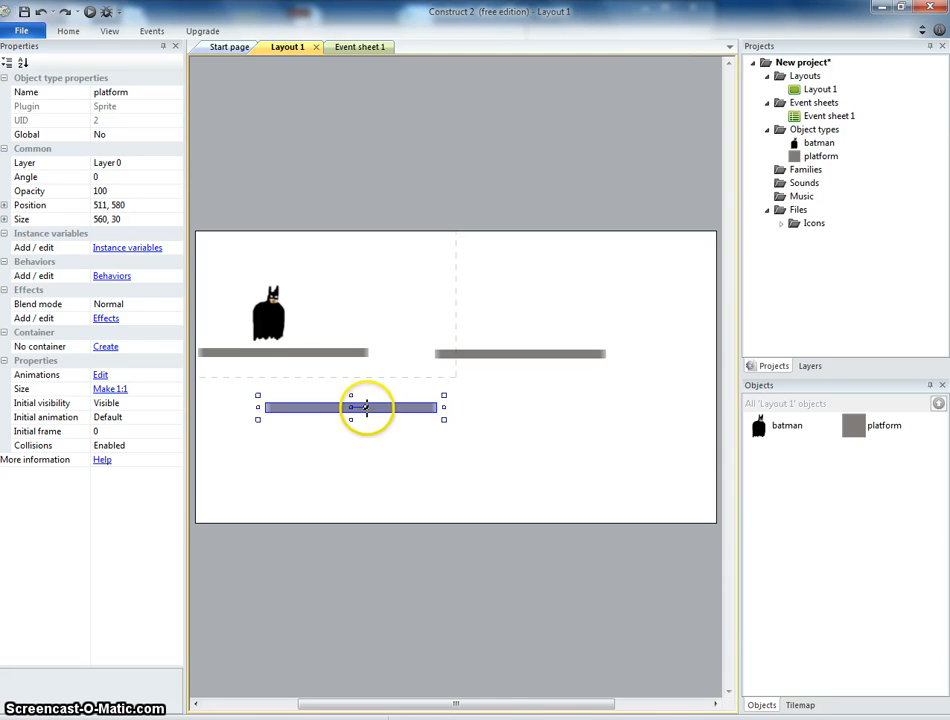
Angle the lower platform into a ramp descending from the first platform's end, and place a level platform at about 1375, 577.
left_click_drag(366, 407, 488, 403)
left_click_drag(527, 356, 616, 412)
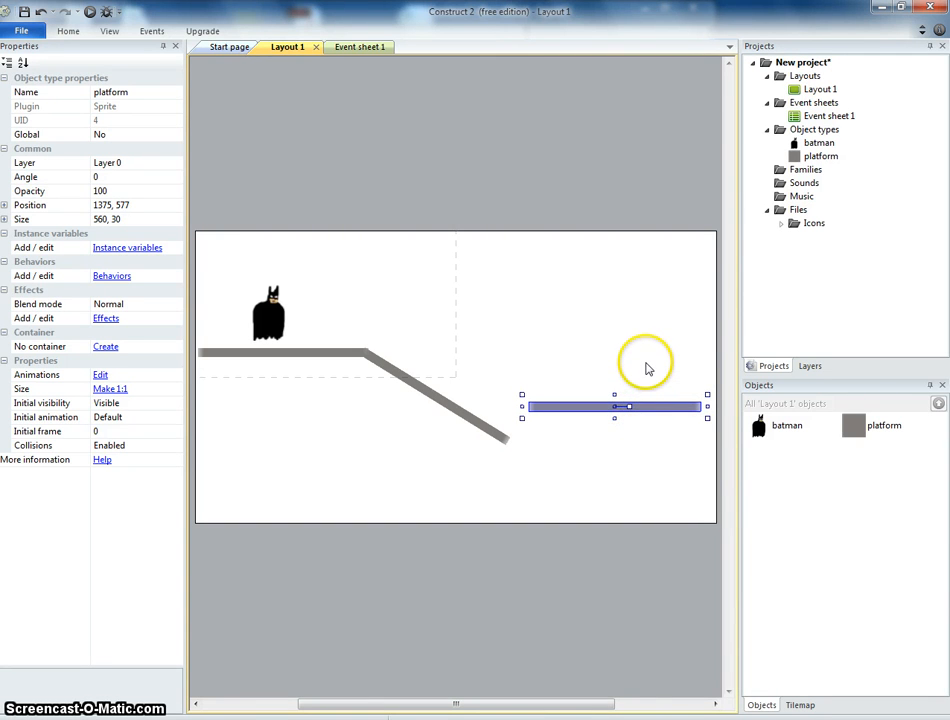
Duplicate the level platform, stacking two bars on the layout's right side and placing two along the bottom, one at about 1334, 847.
left_click_drag(647, 412, 652, 358, "ctrl")
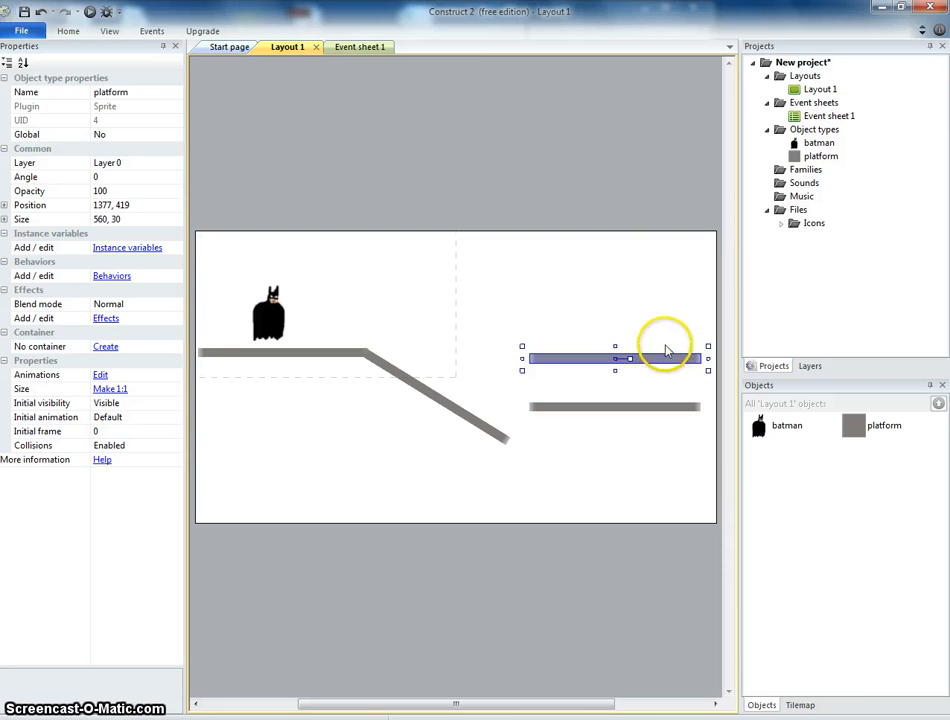
left_click_drag(666, 356, 659, 306, "ctrl")
left_click_drag(653, 360, 650, 344)
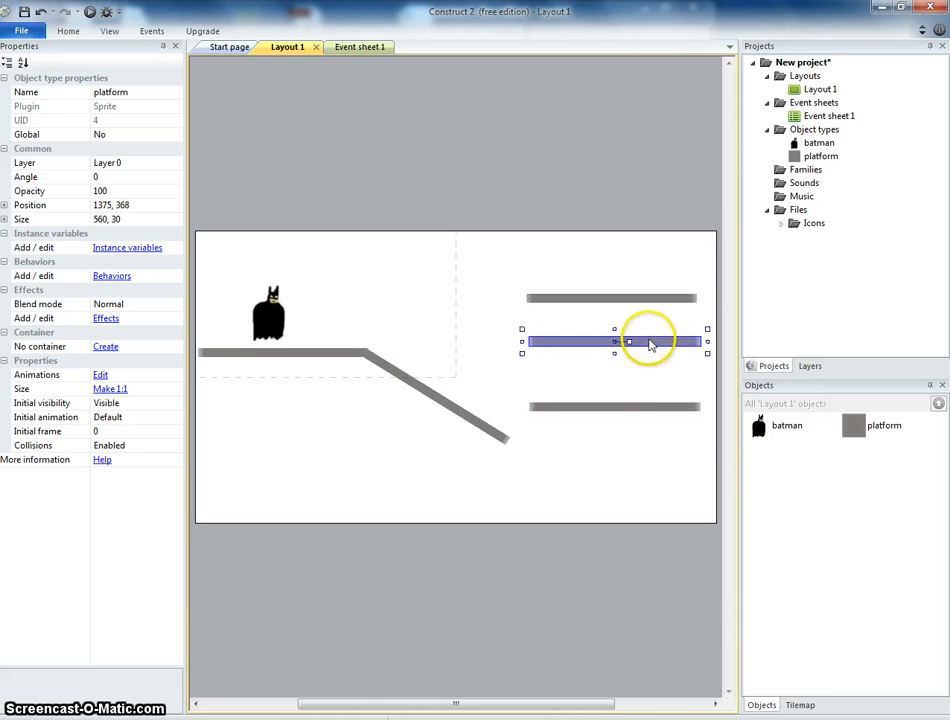
left_click_drag(640, 404, 665, 388)
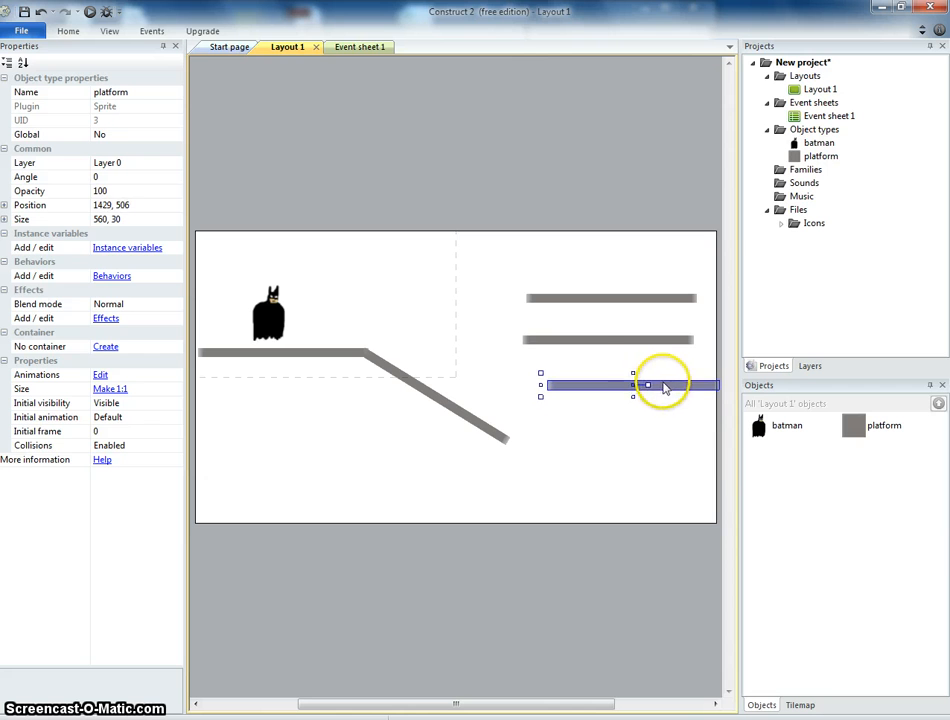
left_click_drag(630, 338, 649, 496)
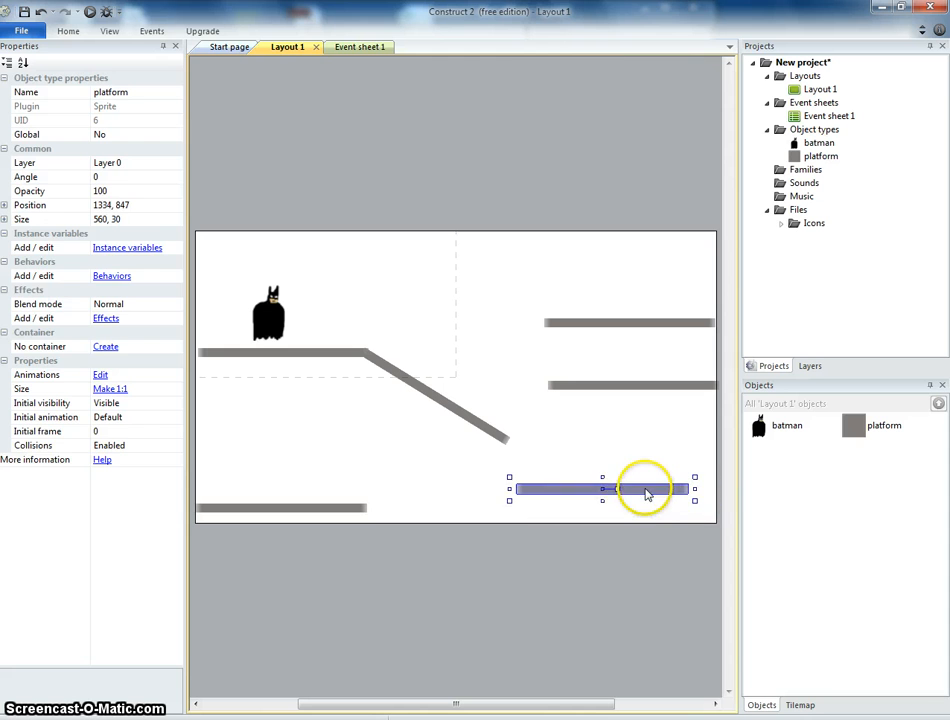
Undo the extra bottom-right platform copy and stretch the bottom-left platform across the layout's full width as a floor.
left_click(380, 505)
key("ctrl+z")
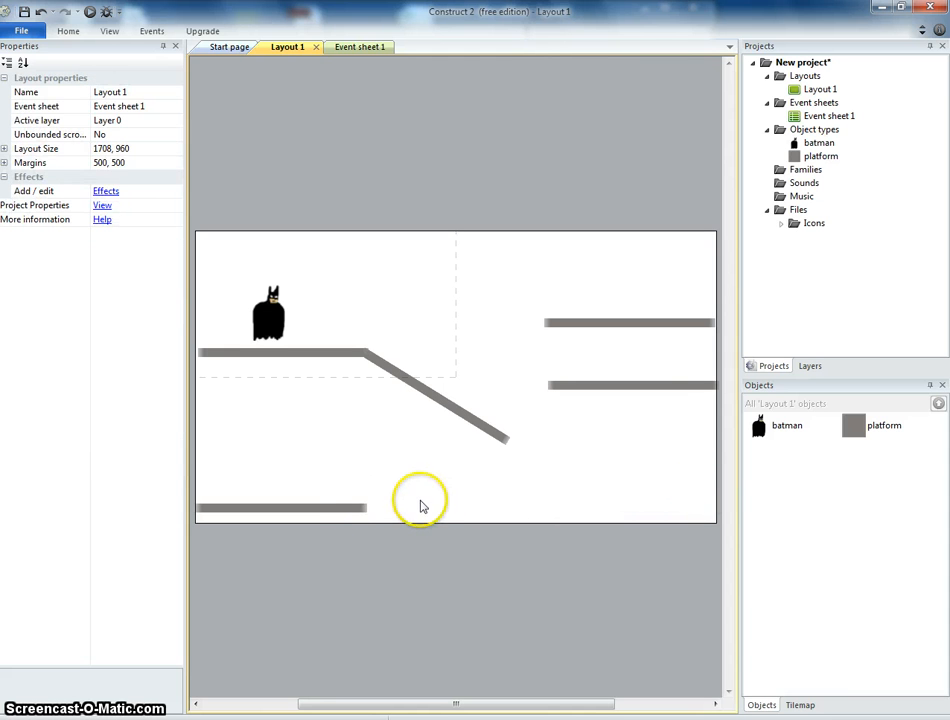
left_click(360, 509)
left_click_drag(373, 511, 722, 507)
left_click(638, 476)
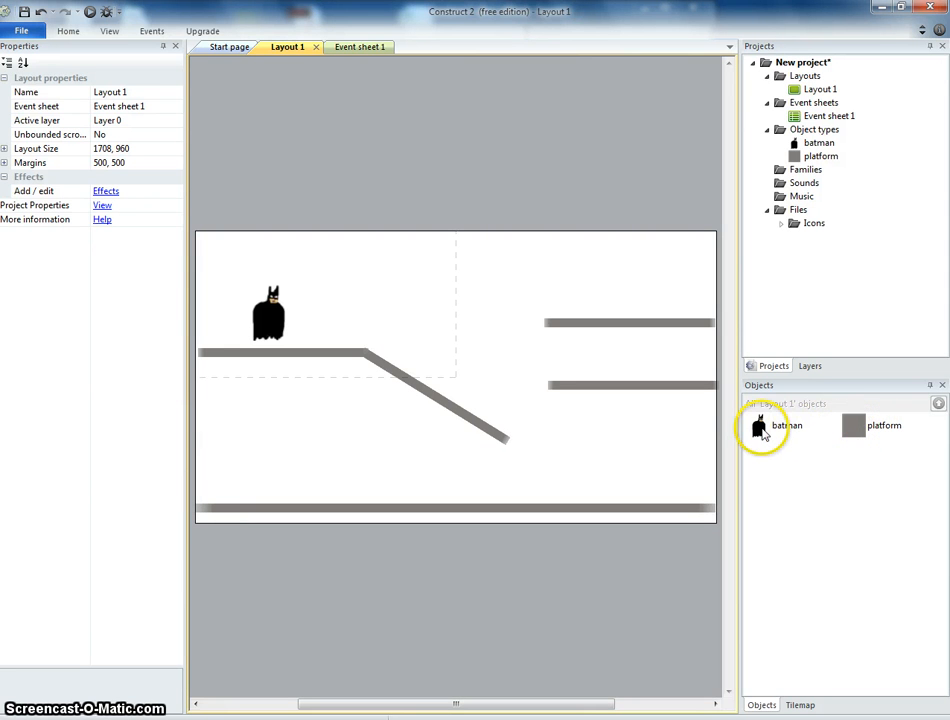
Add the Platform movement behavior to the batman sprite.
left_click(762, 432)
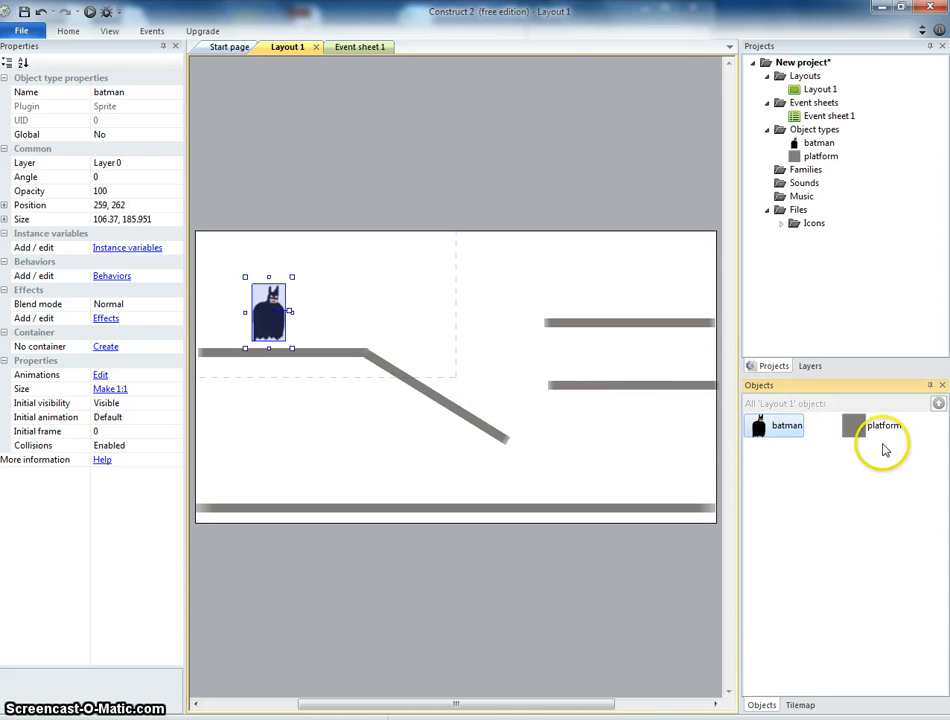
left_click(856, 430)
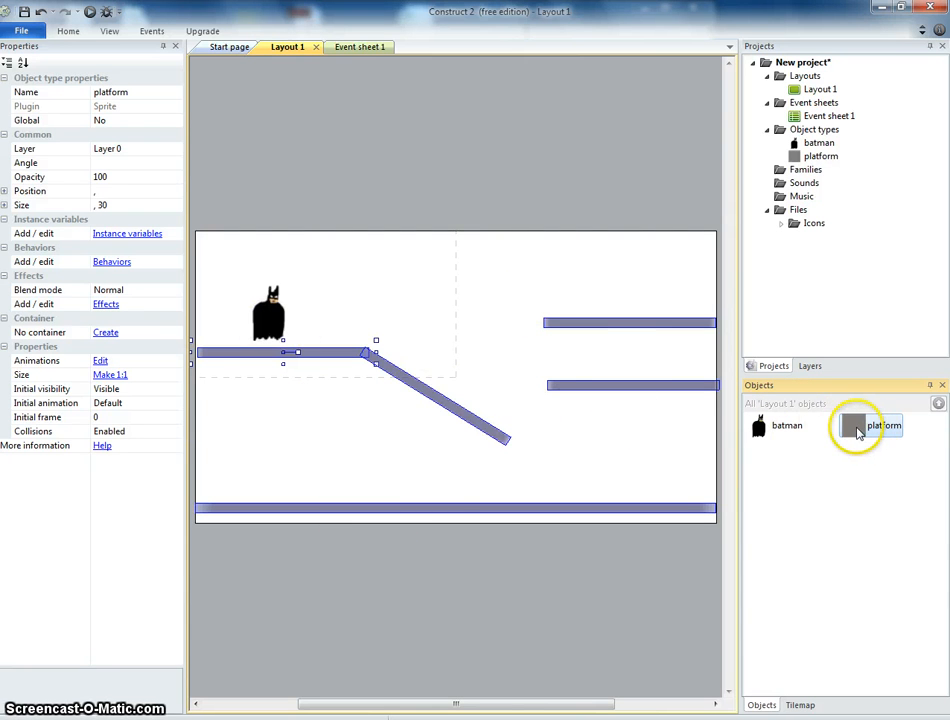
left_click(761, 426)
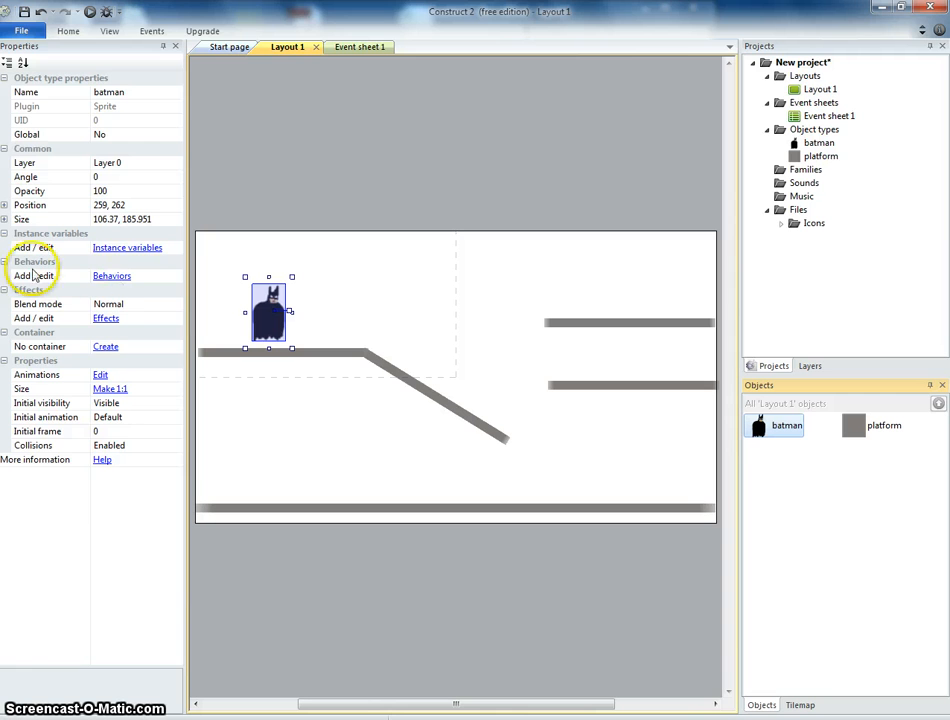
left_click(110, 277)
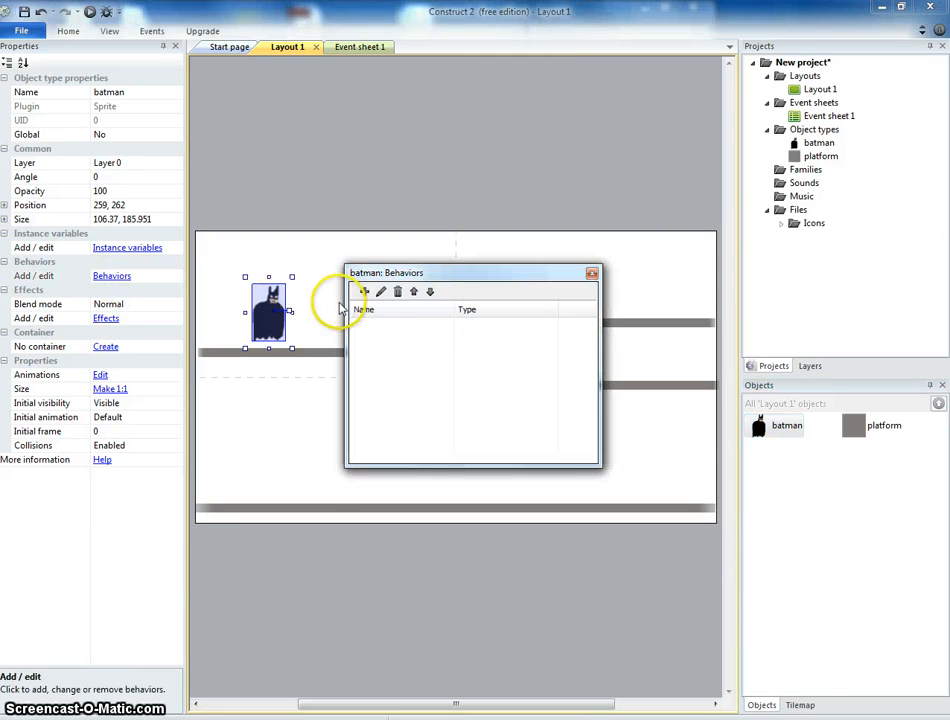
left_click_drag(410, 279, 478, 111)
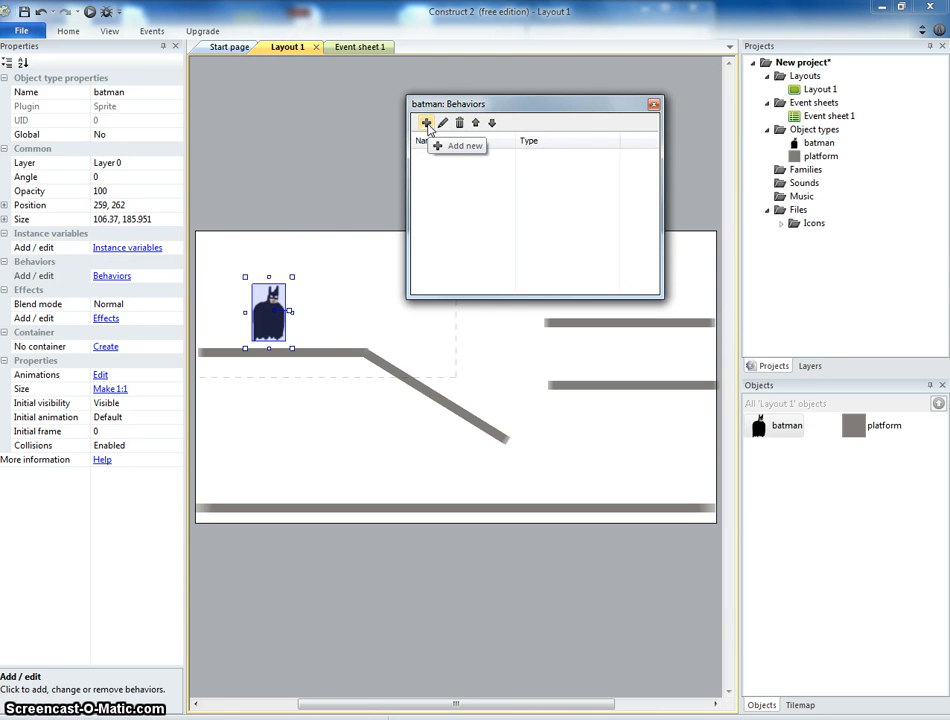
left_click(427, 123)
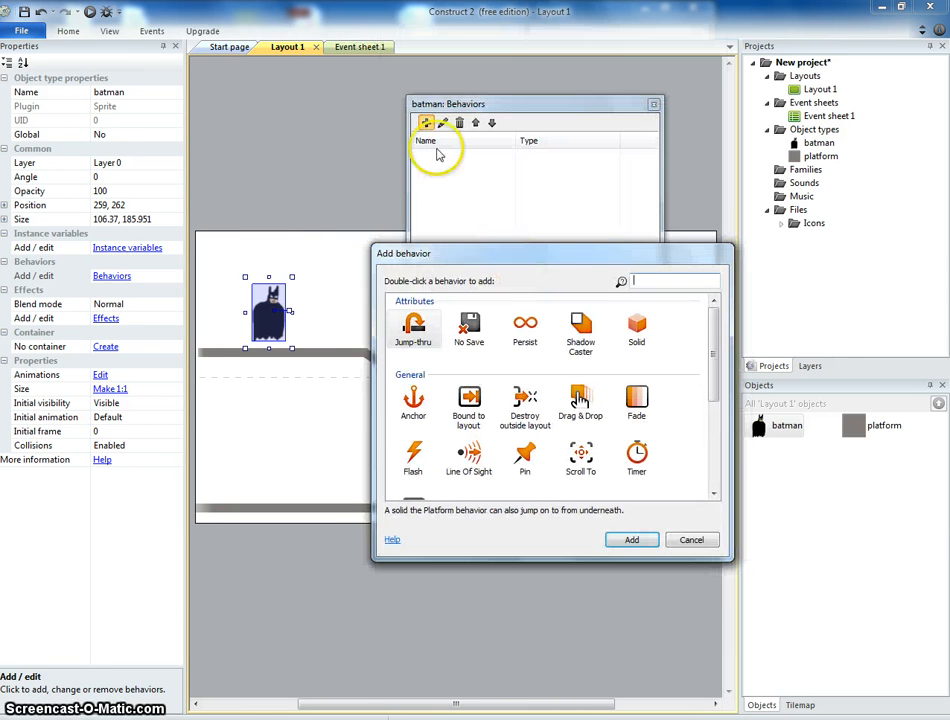
left_click_drag(507, 260, 509, 226)
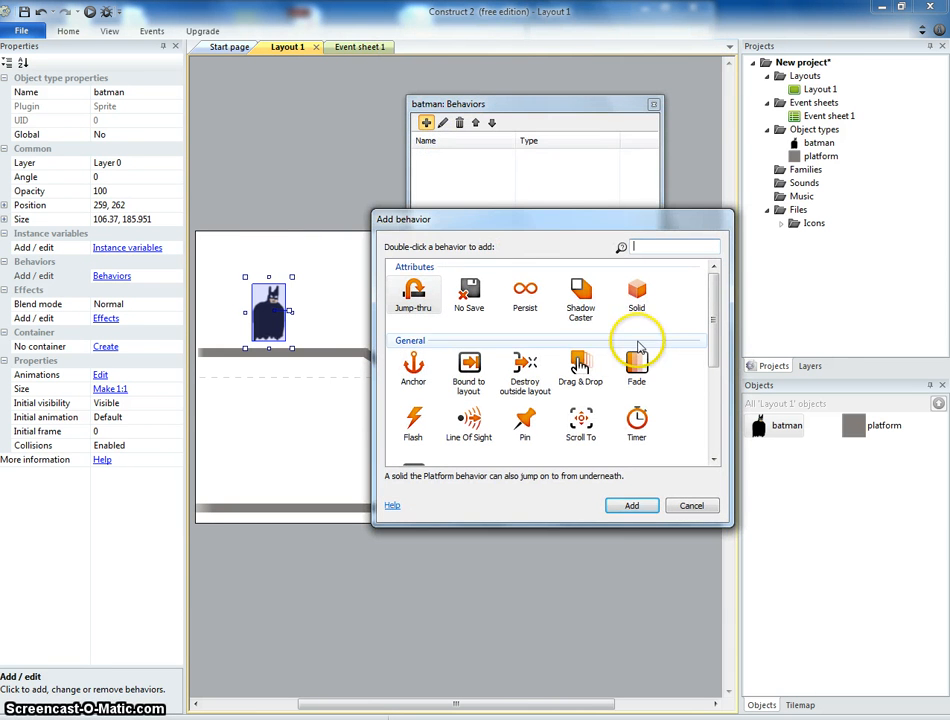
left_click_drag(720, 307, 717, 409)
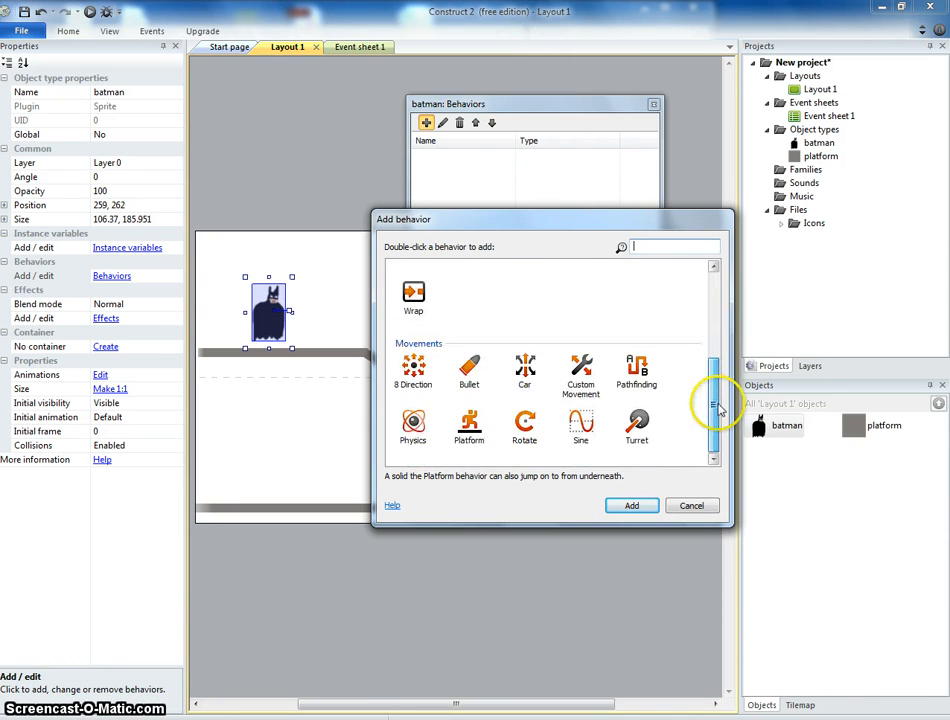
left_click(469, 425)
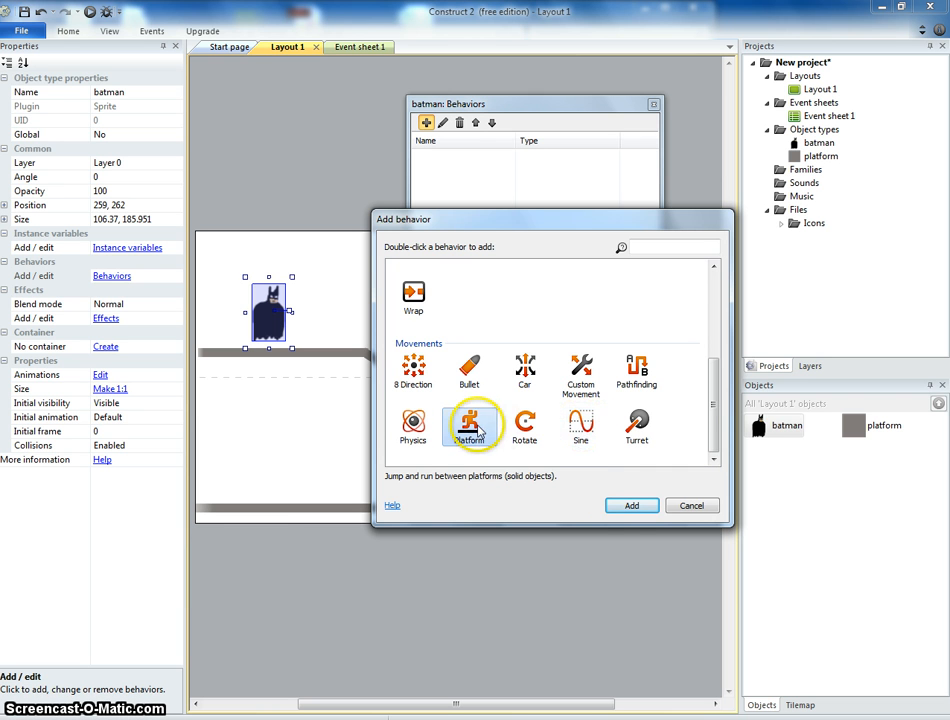
left_click(632, 505)
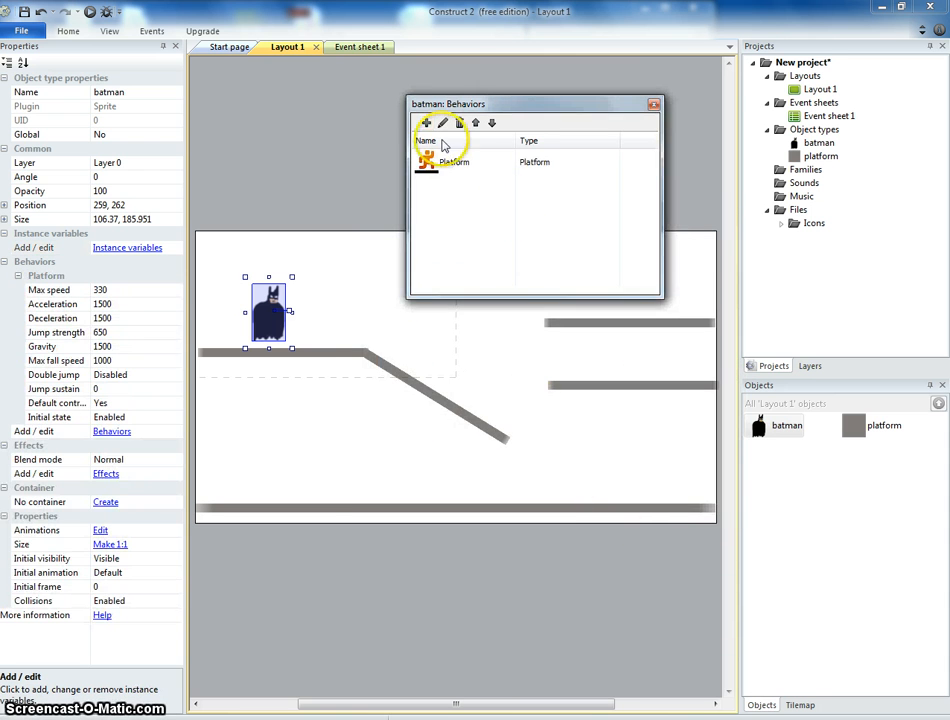
Add the Bound to layout behavior to the batman sprite so it cannot leave the layout.
left_click_drag(470, 102, 486, 82)
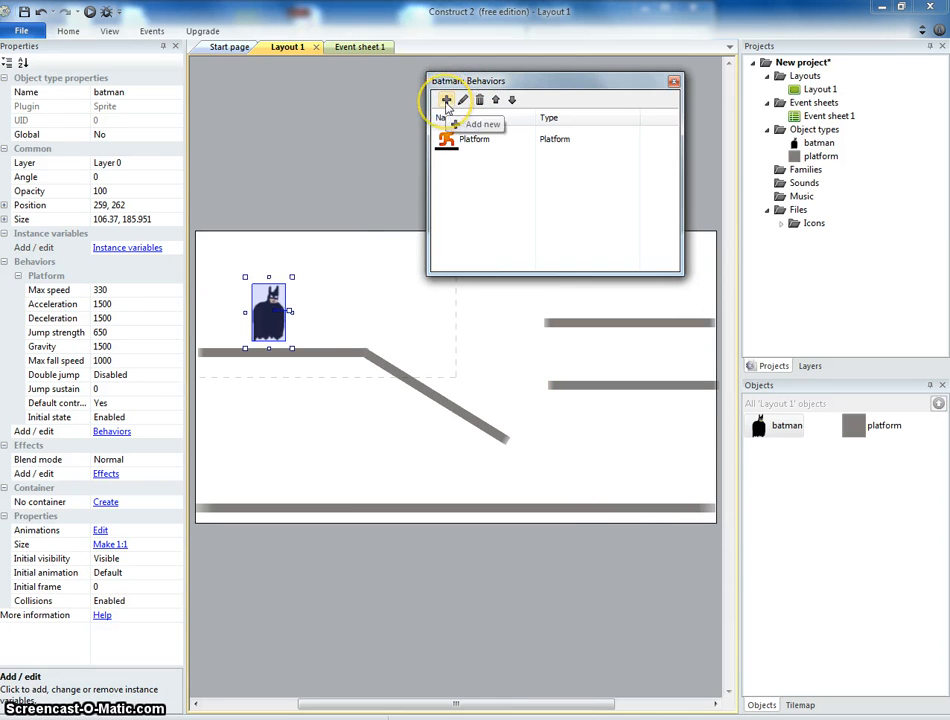
left_click(446, 100)
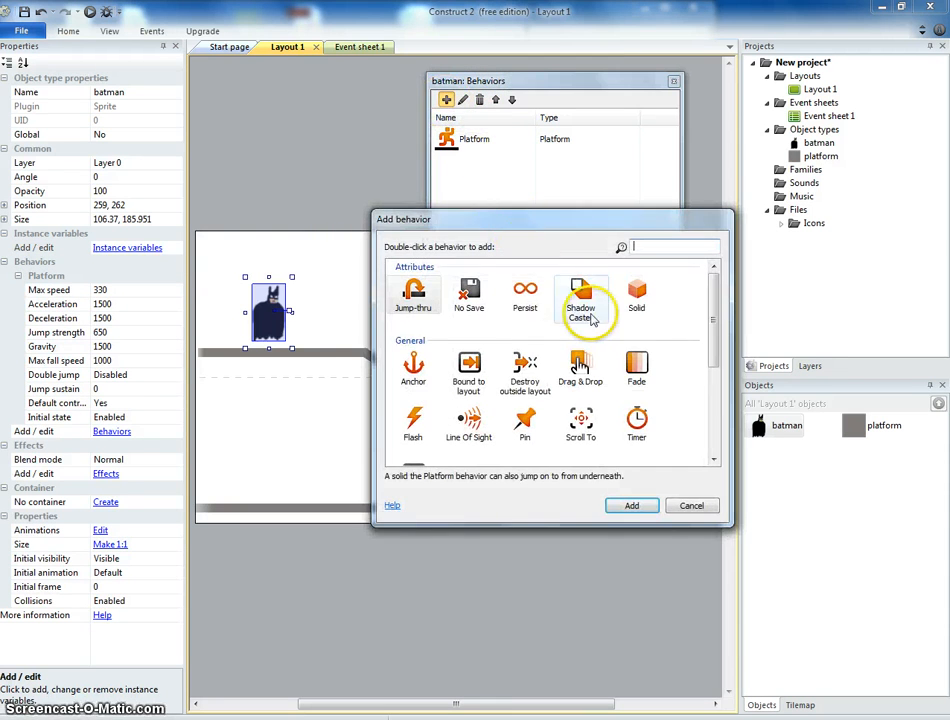
left_click_drag(714, 320, 716, 405)
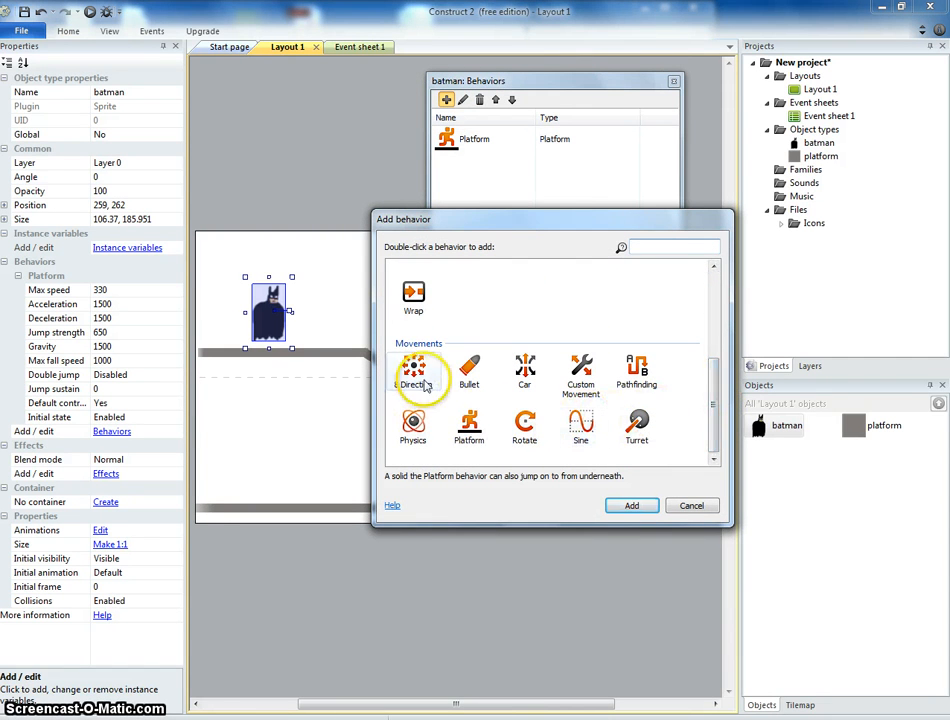
scroll(714, 365, "up", 5)
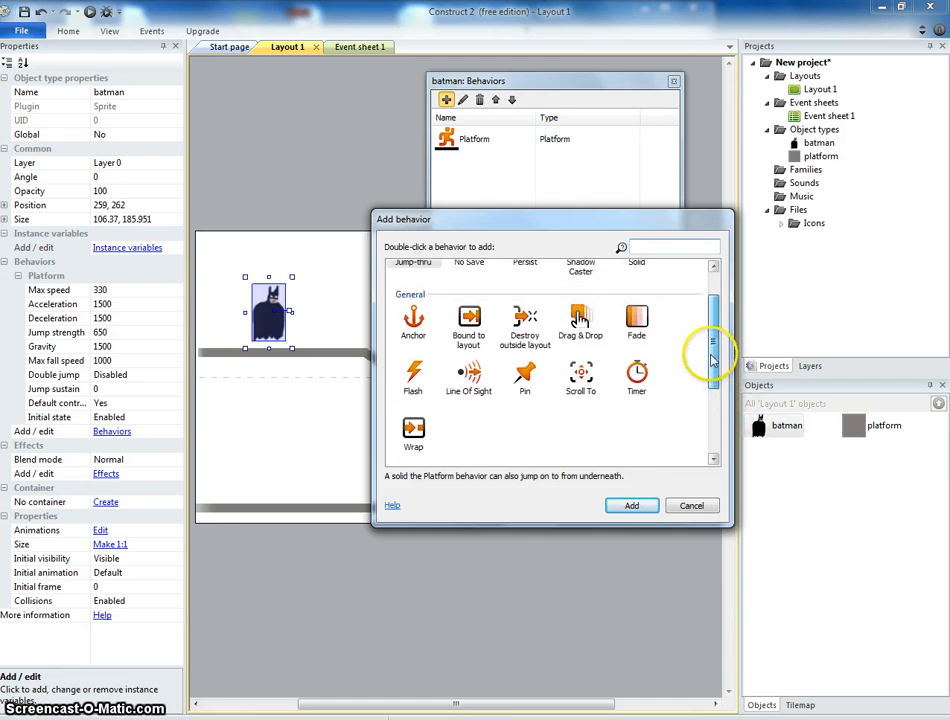
left_click(468, 342)
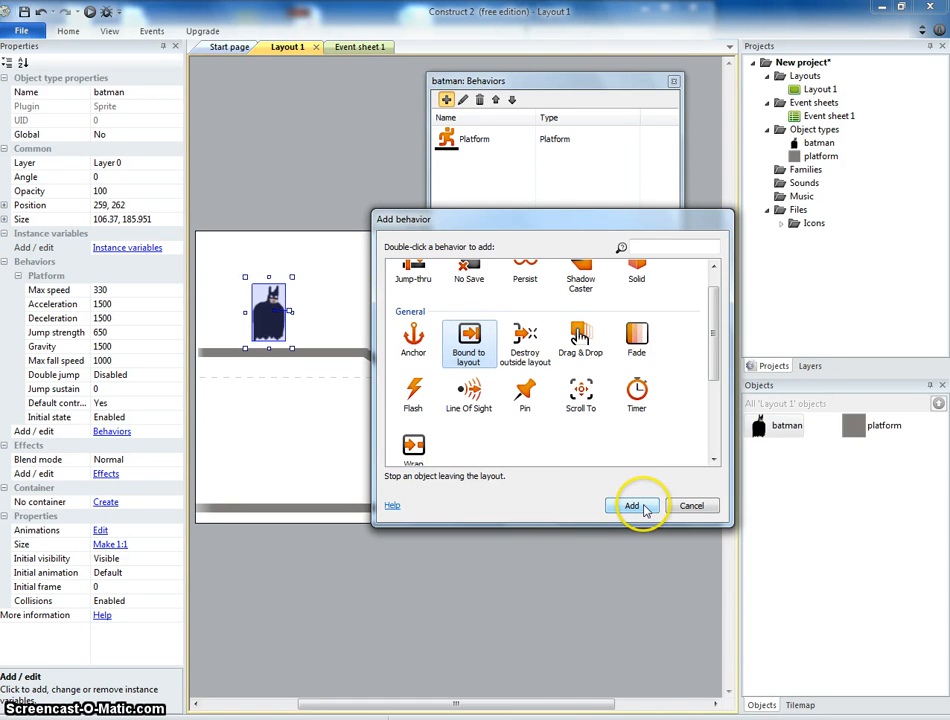
left_click(520, 345)
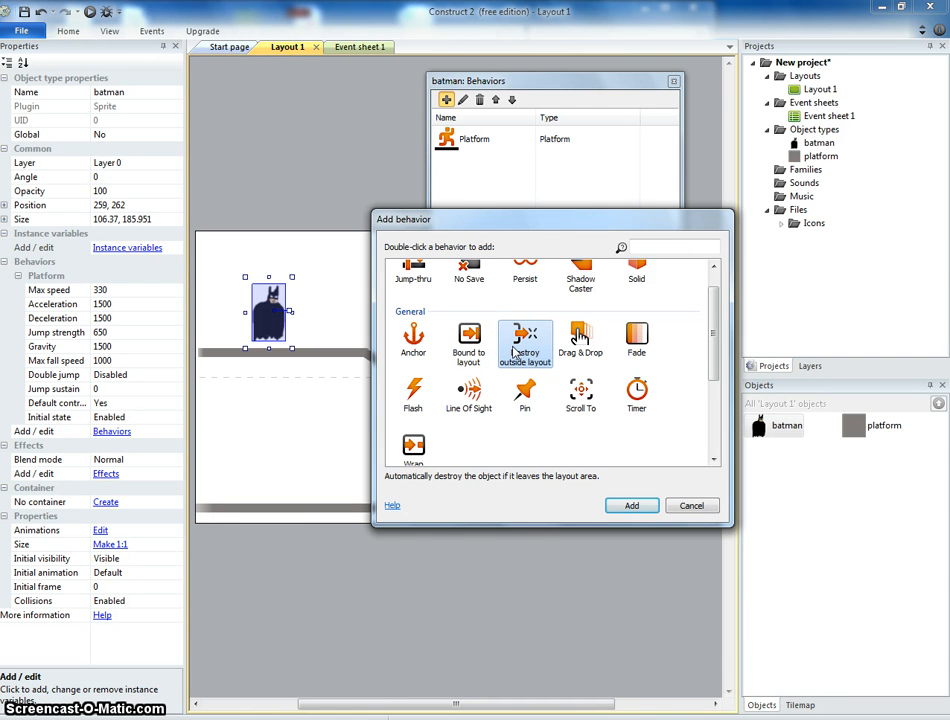
left_click(477, 344)
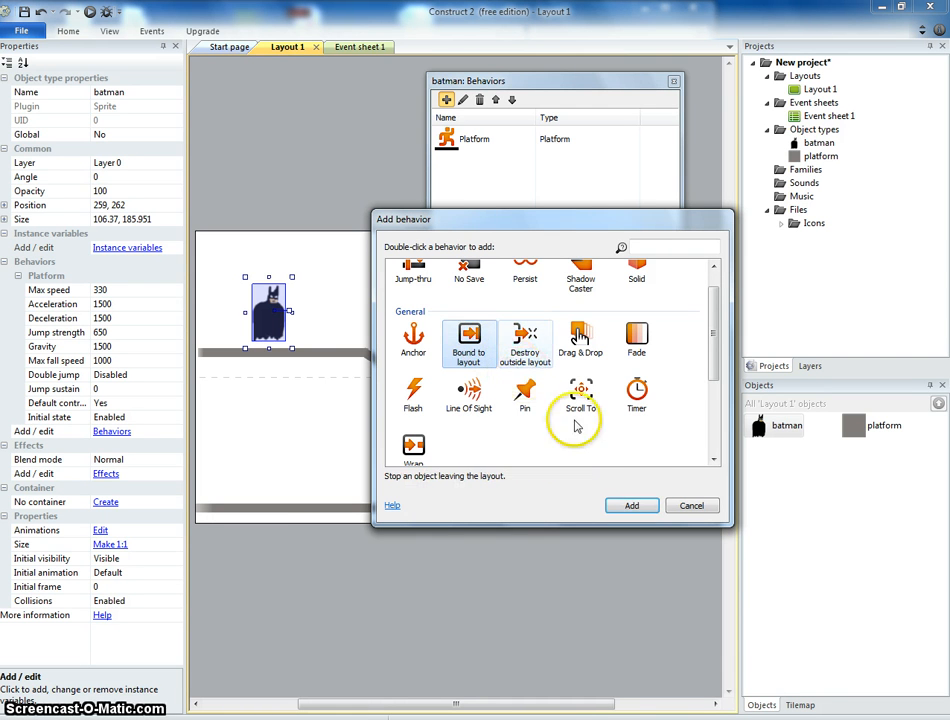
left_click(635, 505)
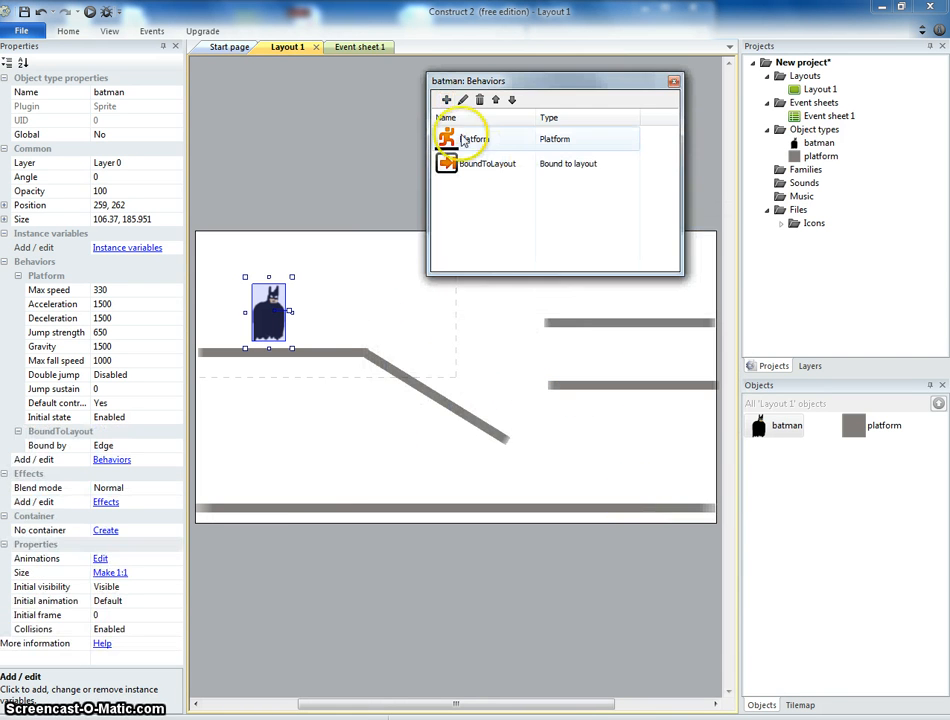
Add the Scroll To behavior to the batman sprite and close its behaviors list.
left_click(446, 101)
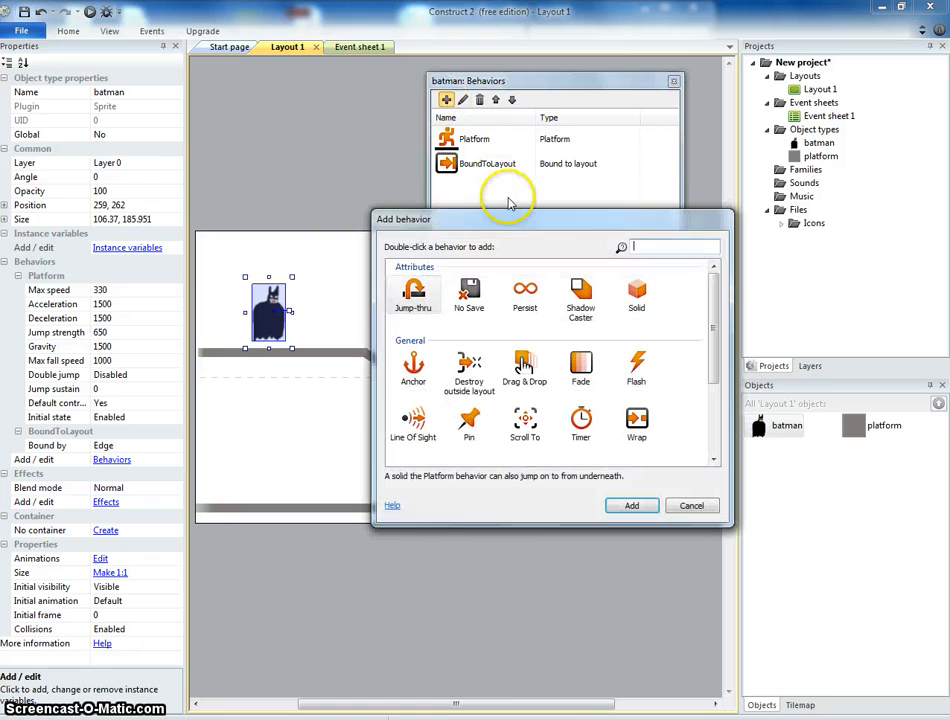
left_click(550, 437)
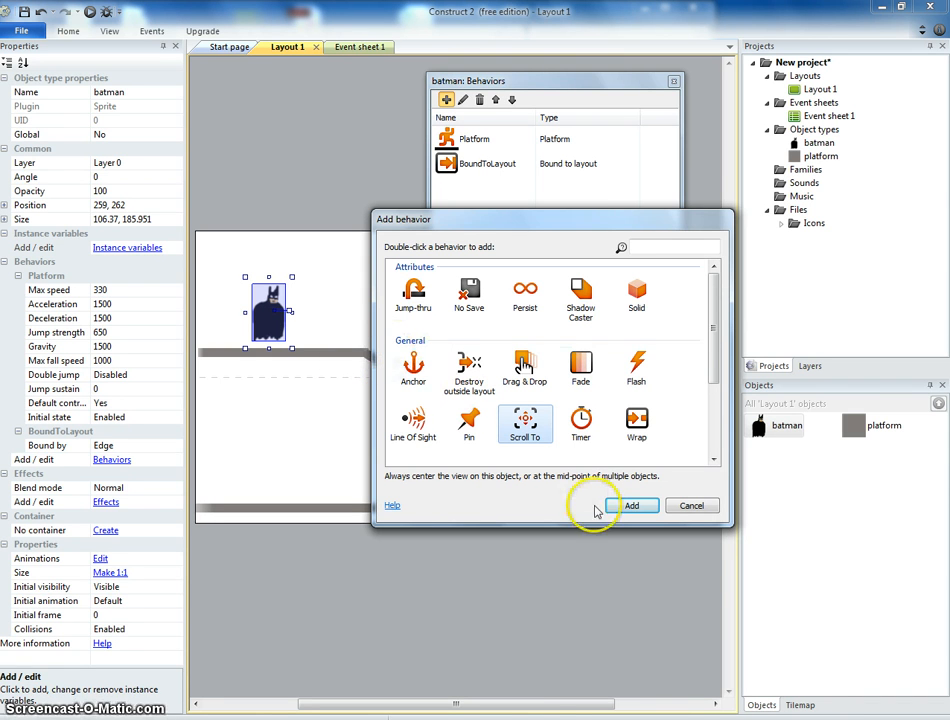
left_click(632, 505)
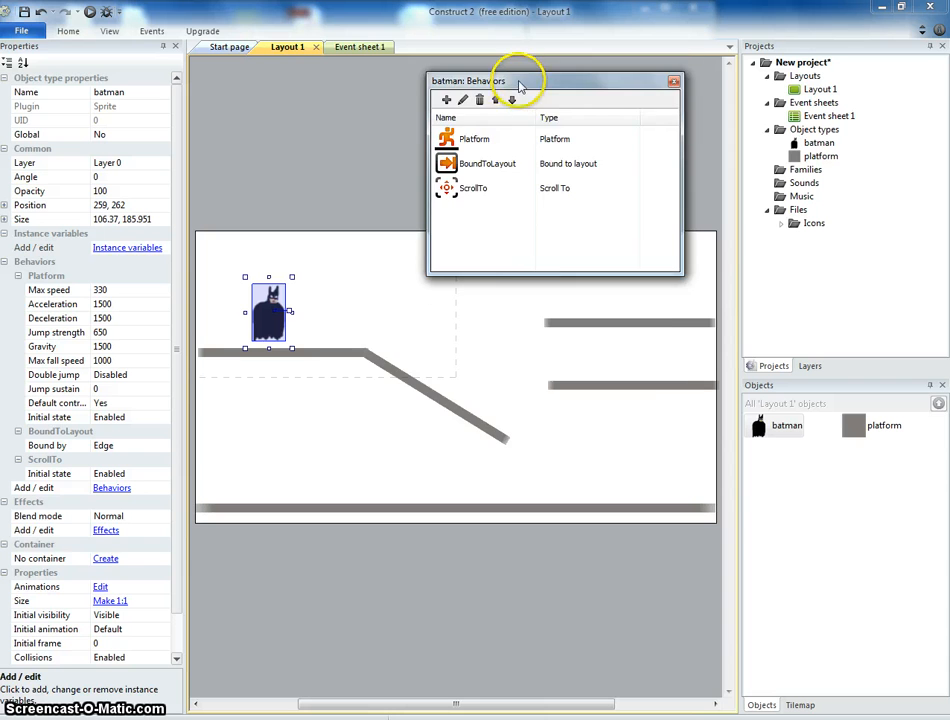
left_click_drag(522, 81, 424, 237)
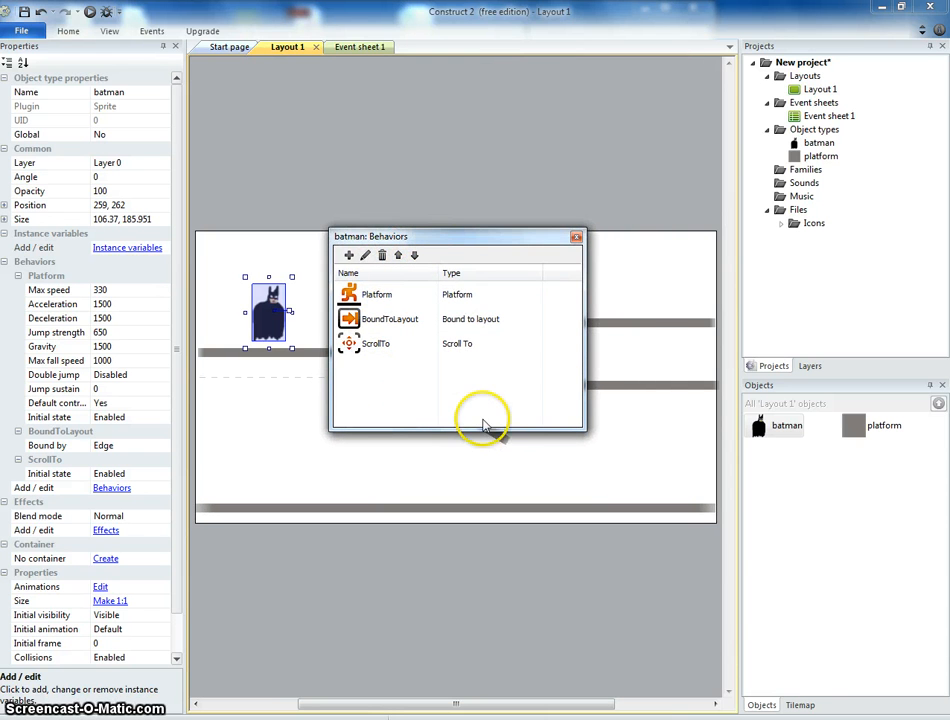
left_click(576, 237)
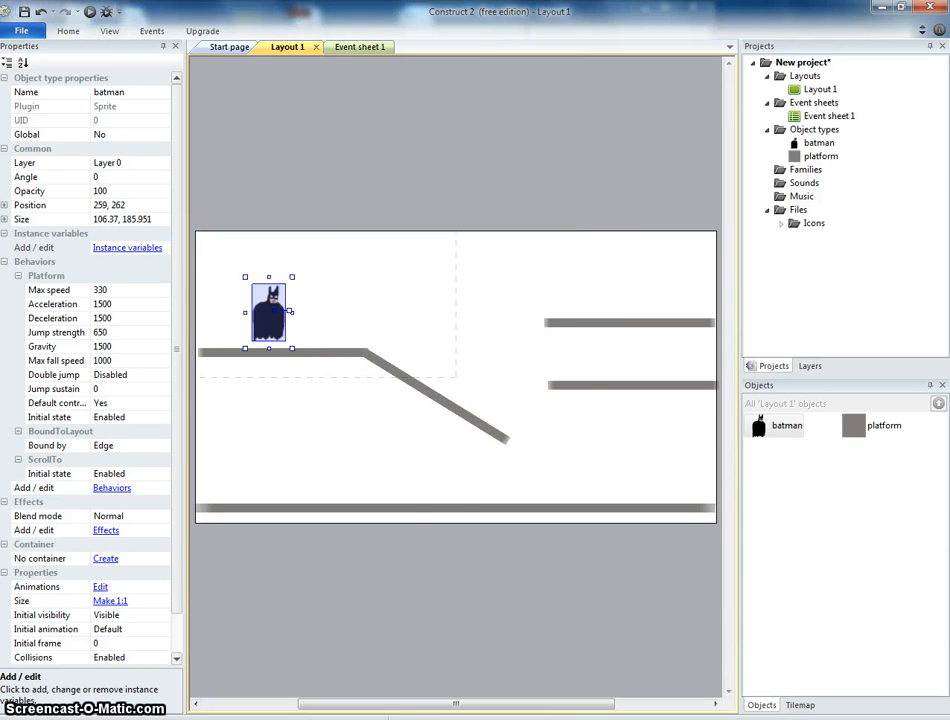
Run the layout in a browser preview, test moving Batman right and left, and close the preview.
left_click(90, 12)
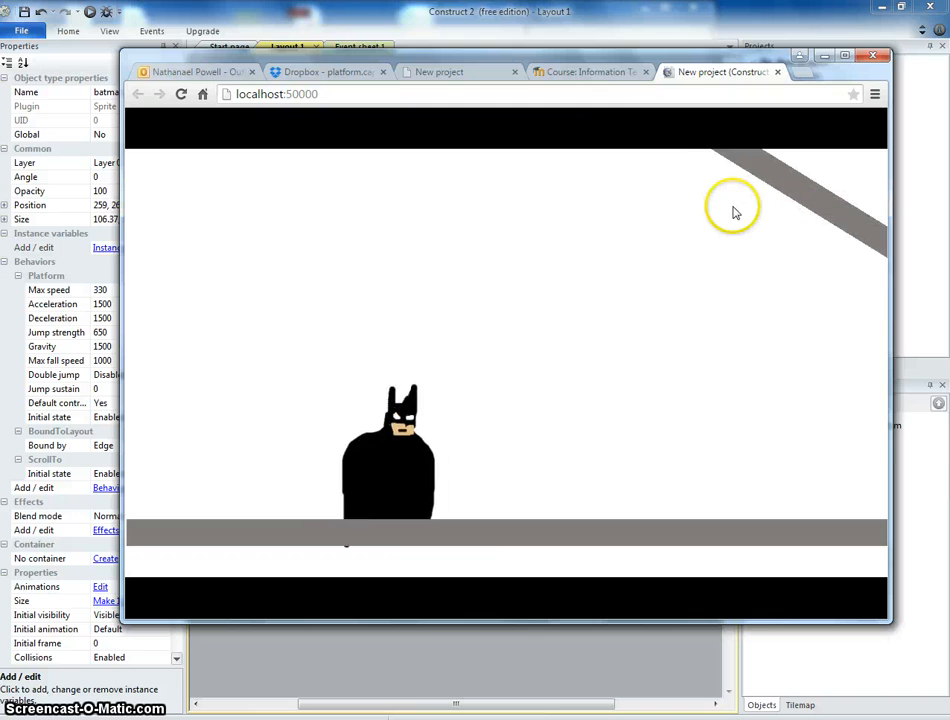
key("Right")
key("Left")
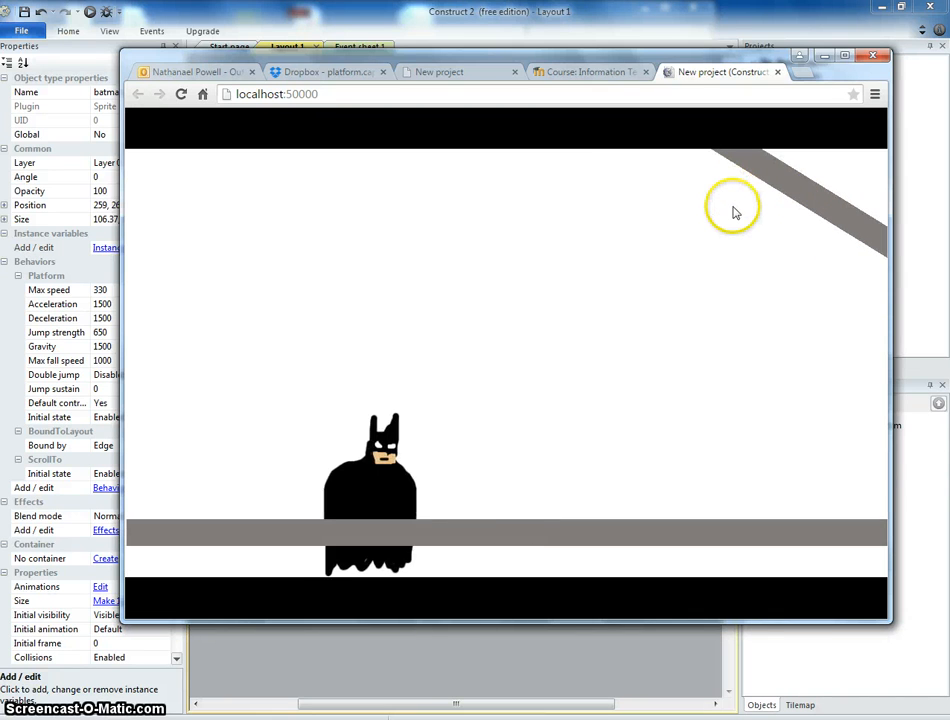
key("Left")
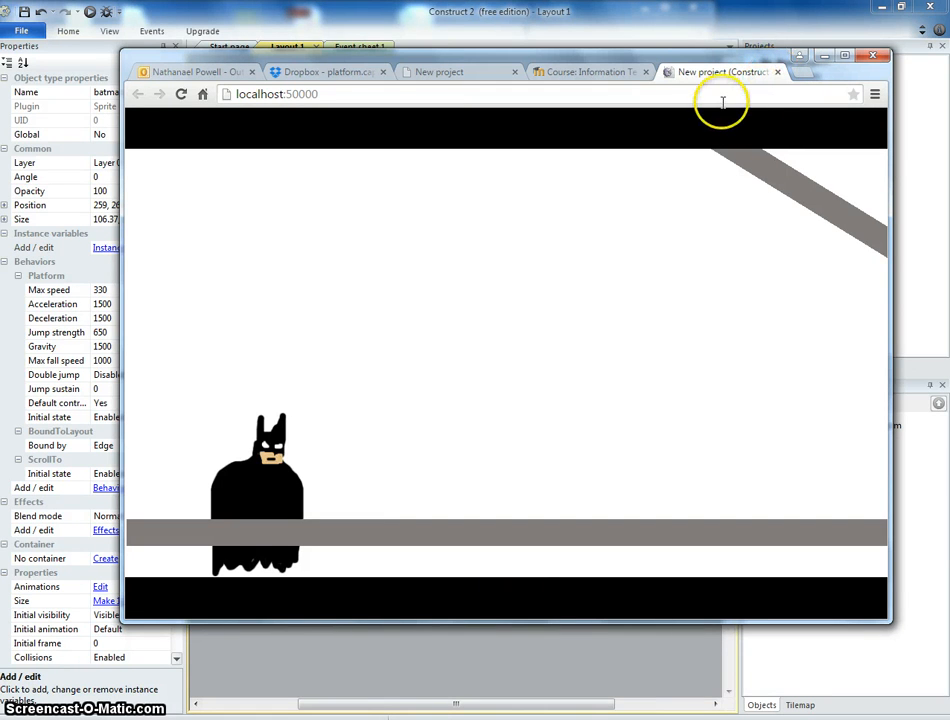
key("F5")
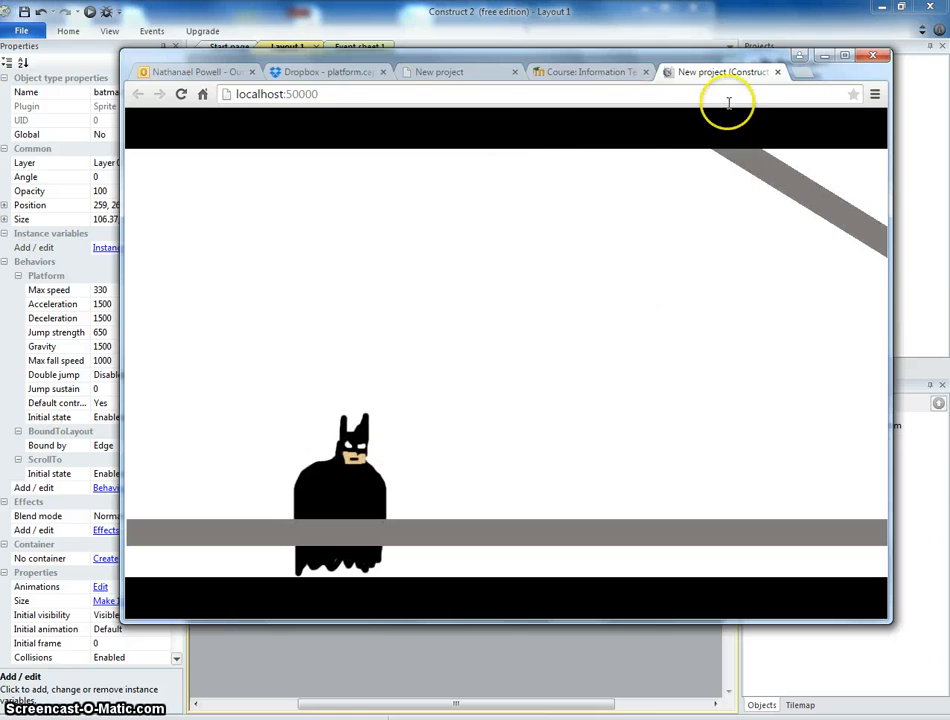
left_click(780, 73)
left_click(657, 17)
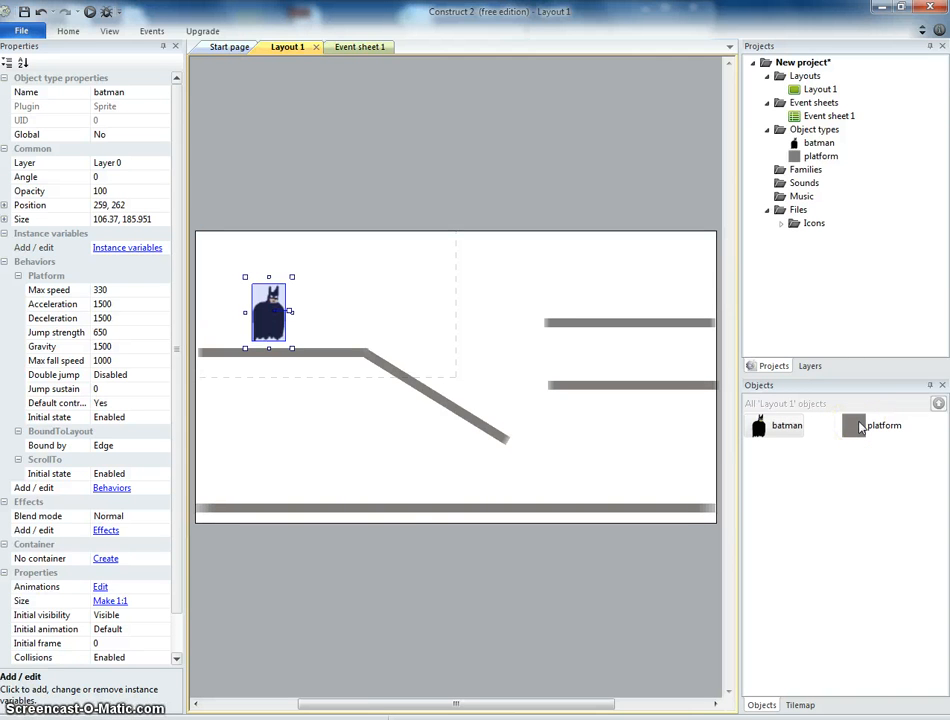
Add the Jump-thru behavior to the platform object and close its behaviors list.
left_click(861, 428)
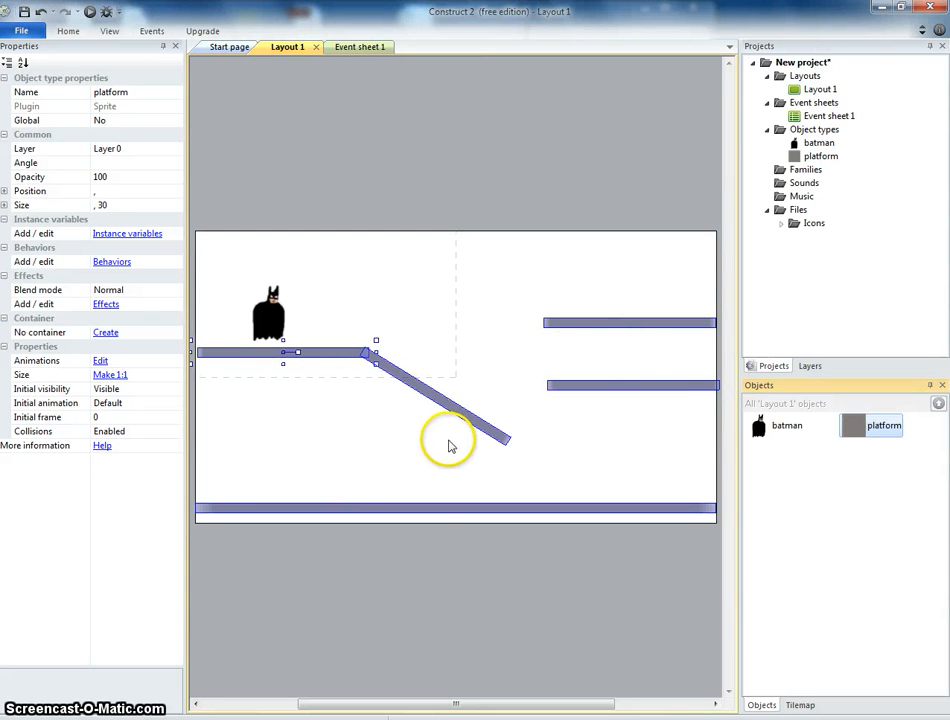
left_click(118, 266)
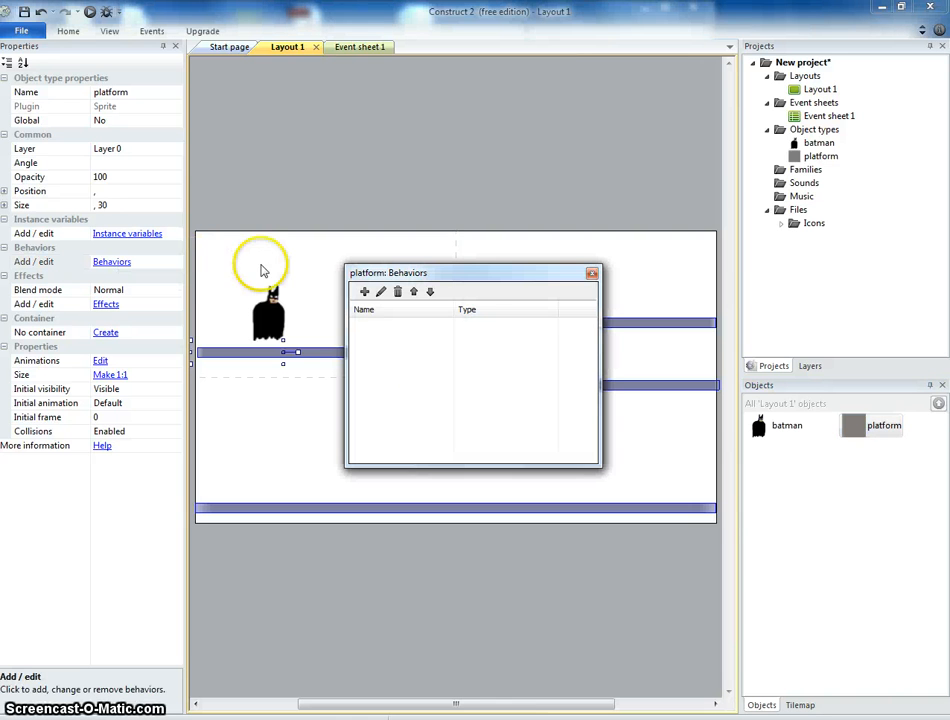
left_click(363, 292)
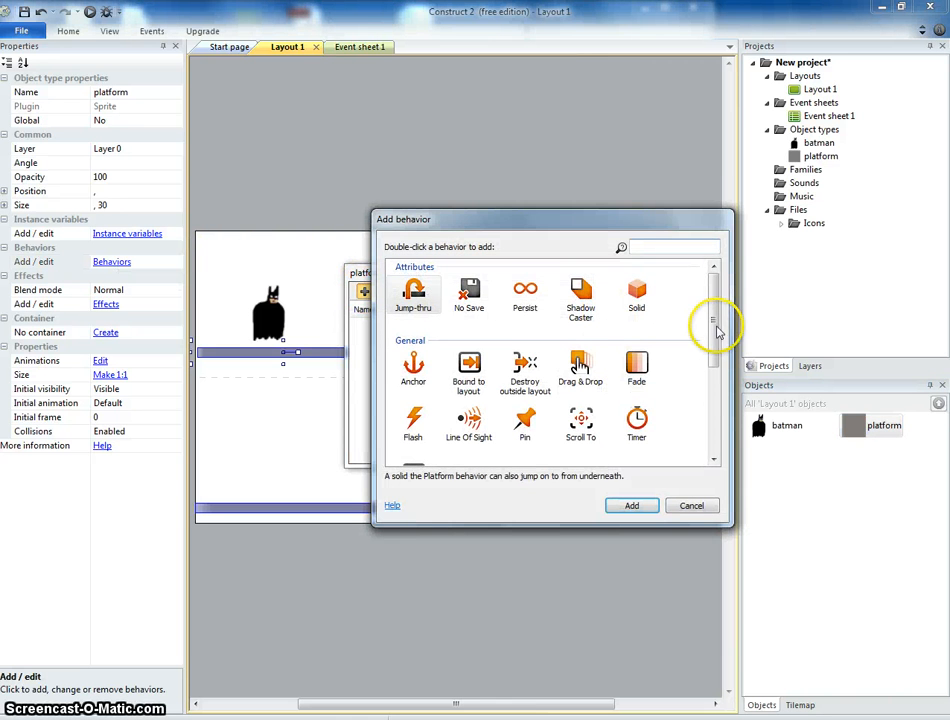
double_click(421, 299)
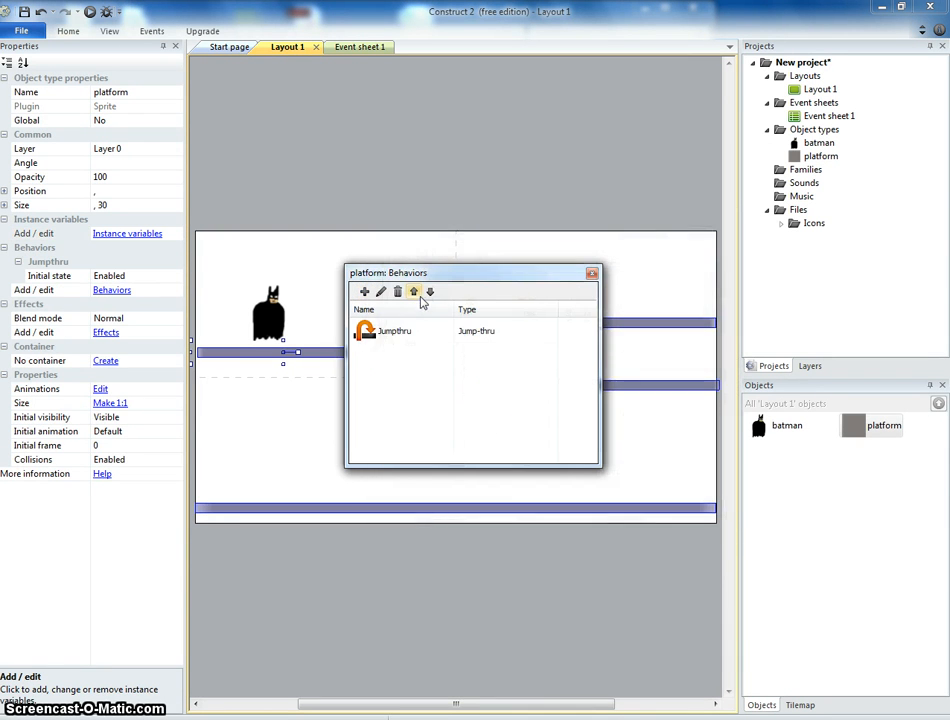
left_click_drag(452, 274, 402, 270)
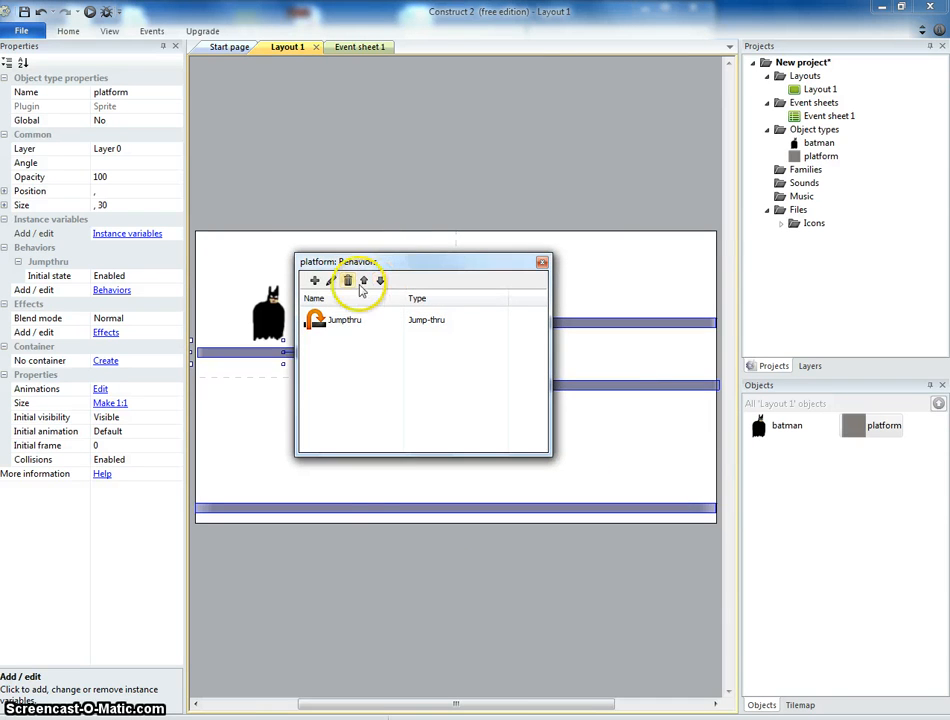
left_click(314, 281)
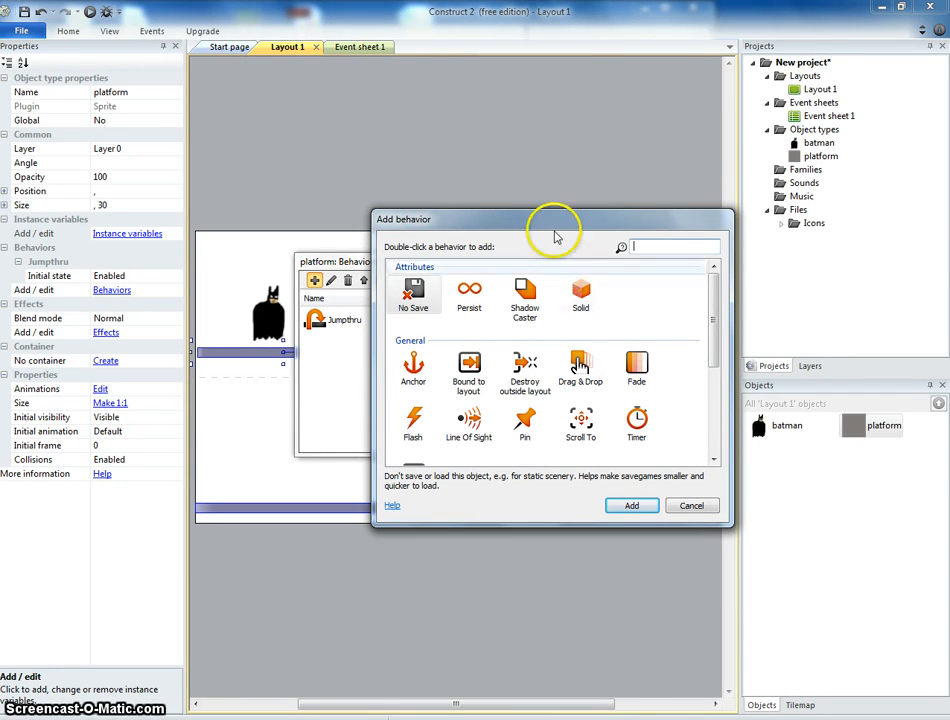
left_click(691, 505)
left_click(471, 254)
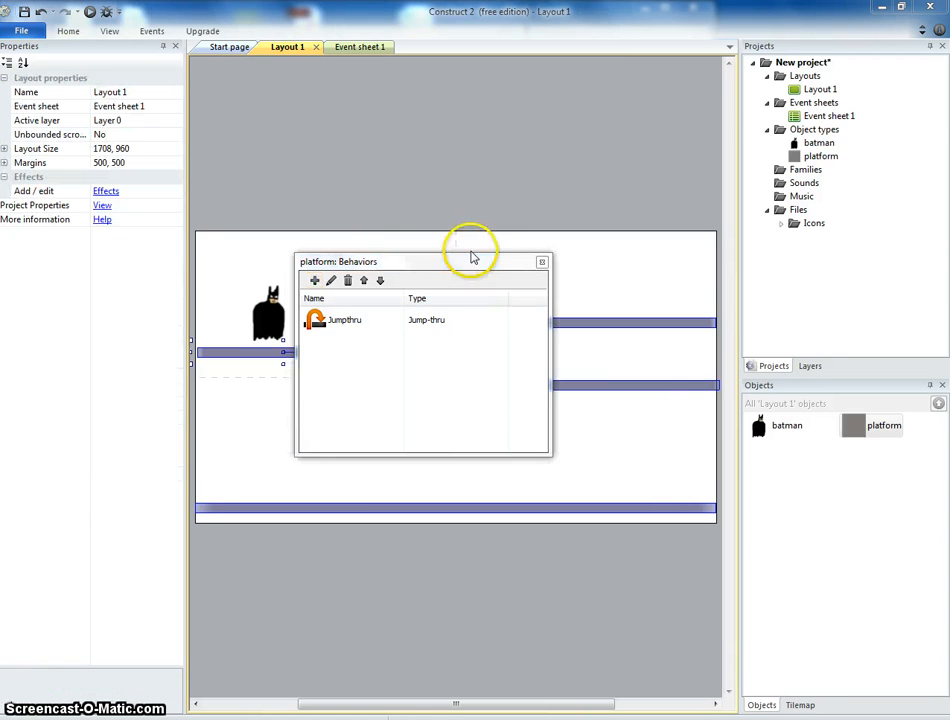
Close the platform behaviors list, run the layout in a browser preview, and test Batman moving and jumping around the Jump-thru platforms.
left_click_drag(458, 265, 486, 267)
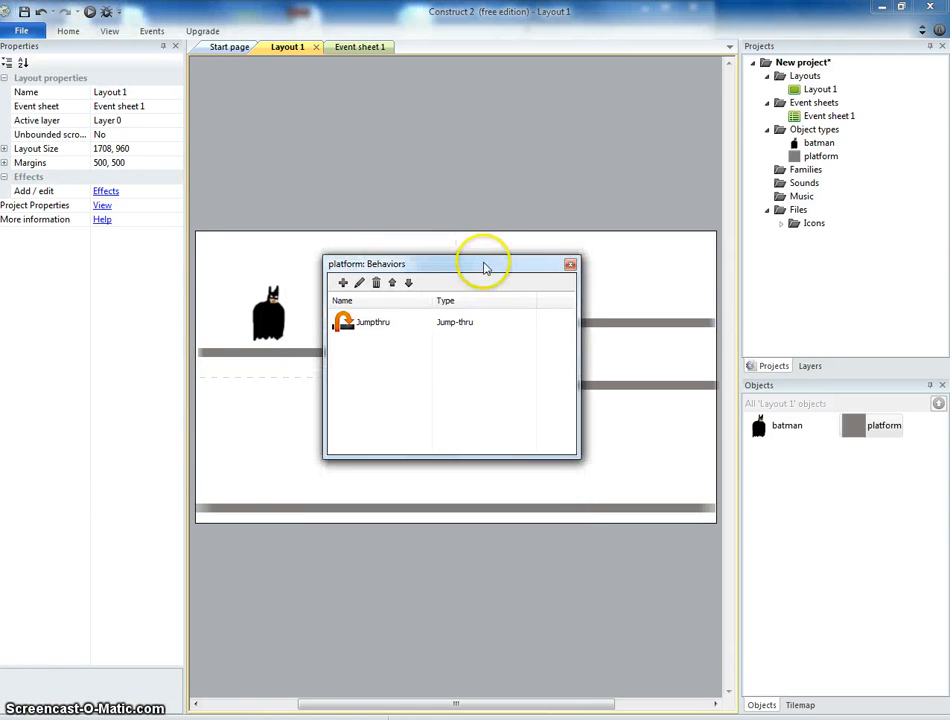
left_click(566, 263)
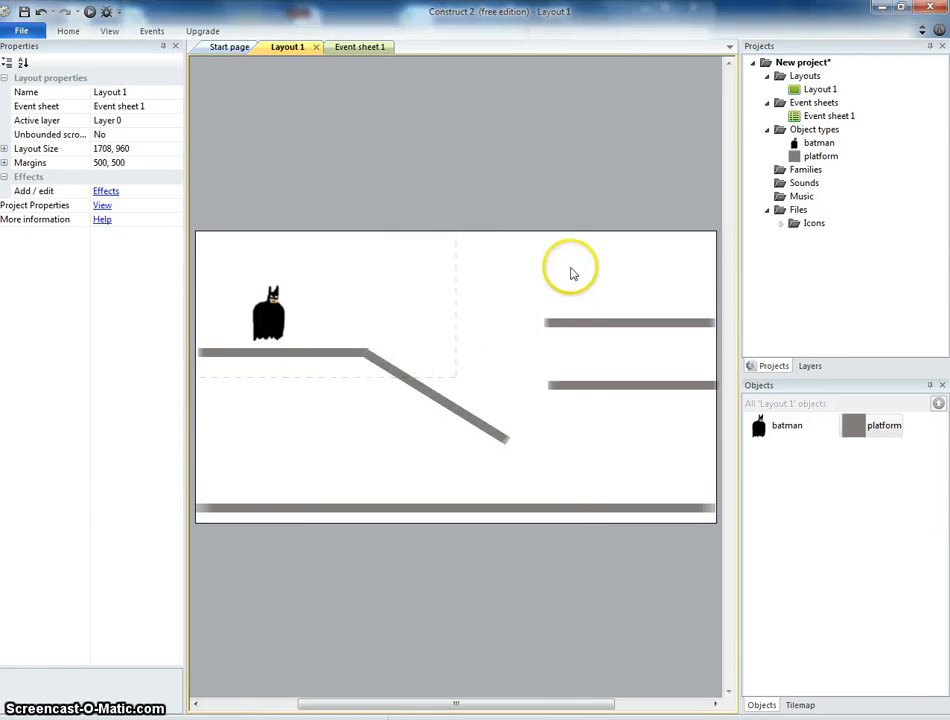
left_click(90, 13)
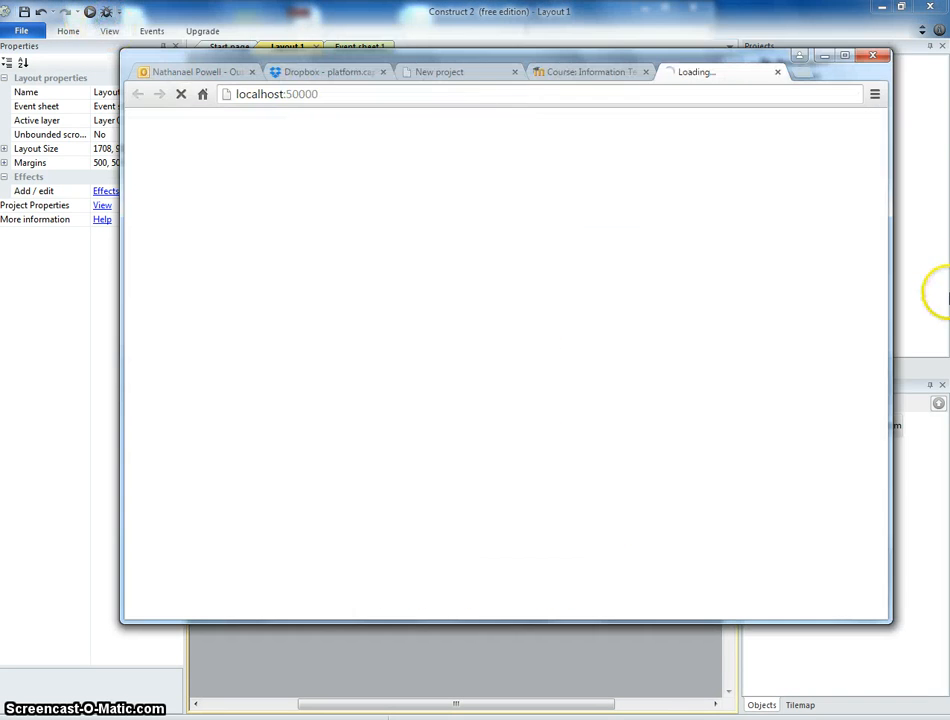
key("Right")
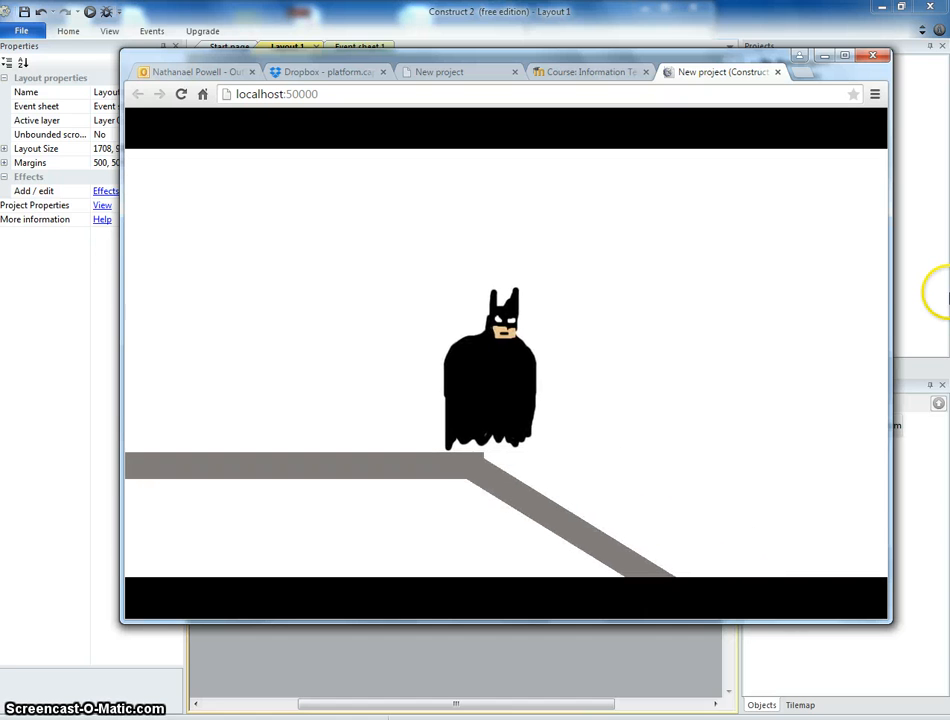
key("Right")
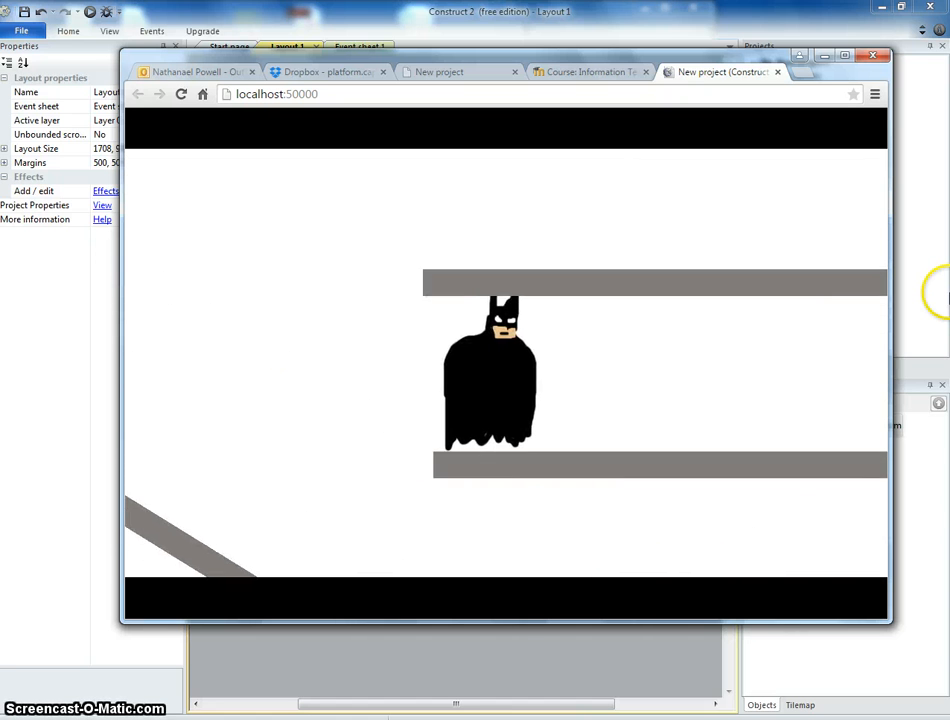
key("Up")
key("Left")
key("Up")
key("Left")
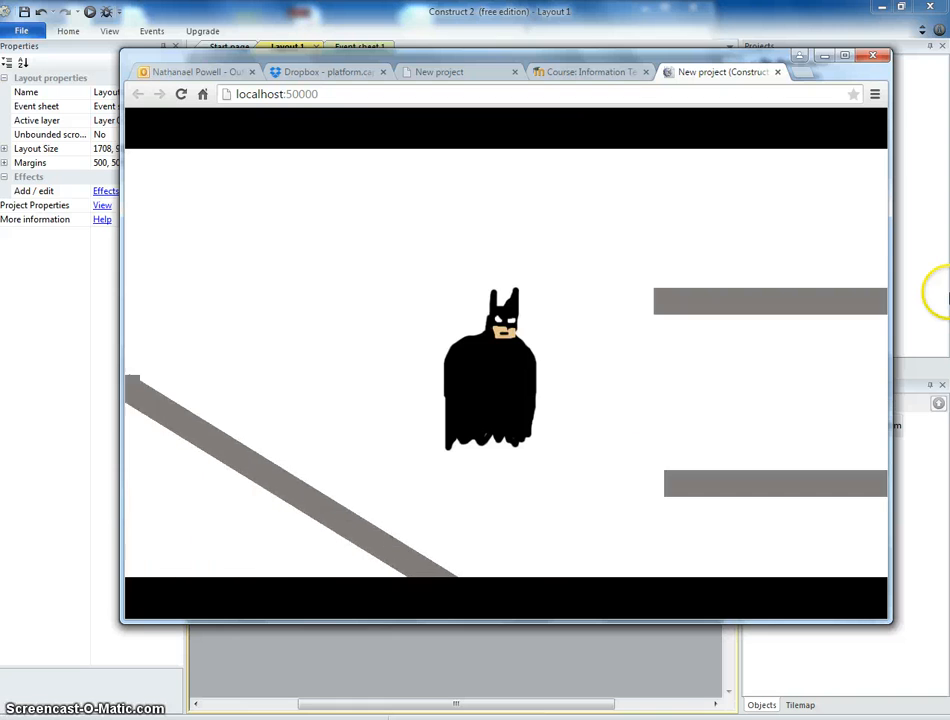
key("Right")
key("Up")
key("Left")
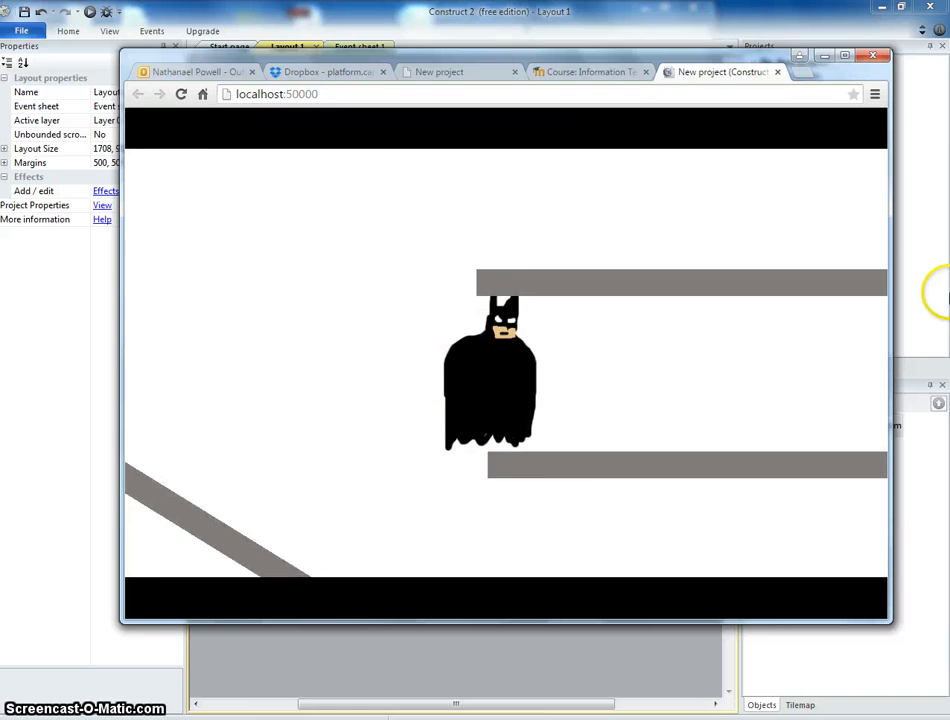
key("Right")
key("Left")
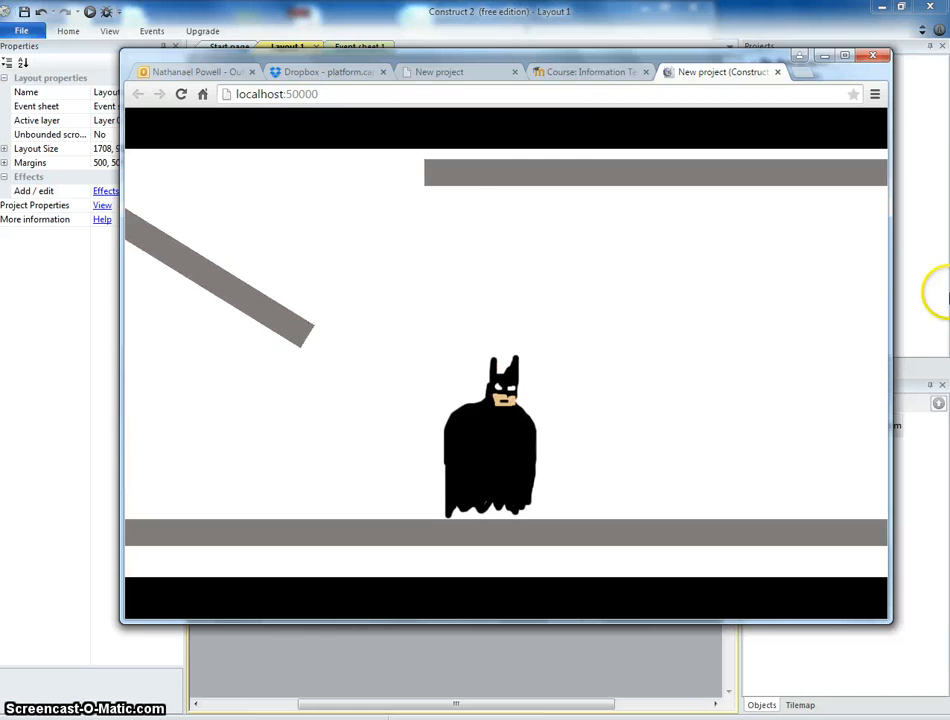
key("Up")
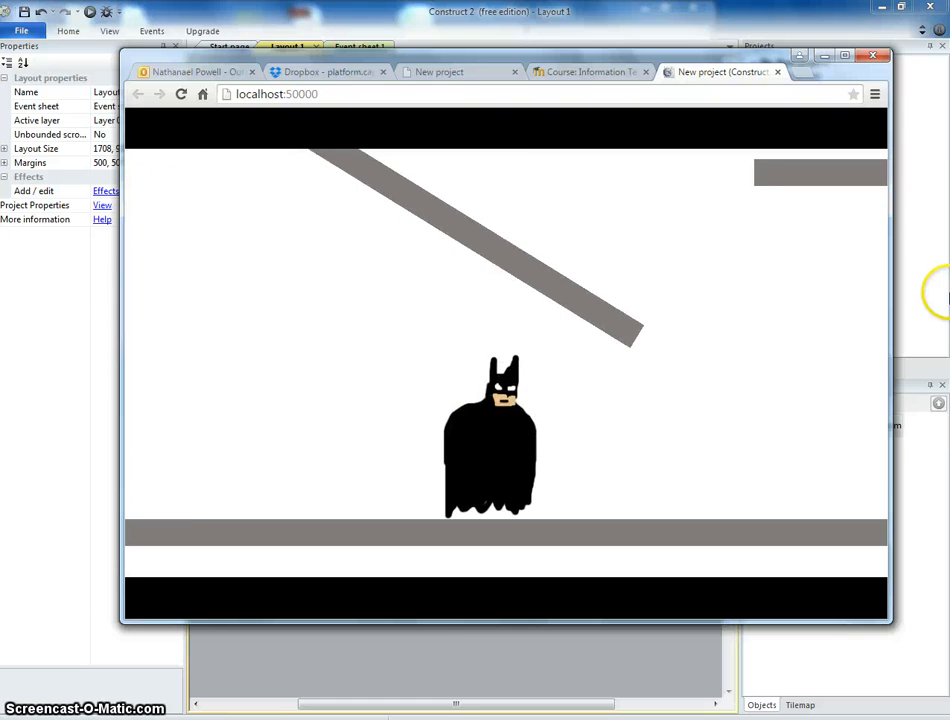
left_click(105, 258)
Set the batman sprite's Platform jump strength to 800.
left_click(268, 312)
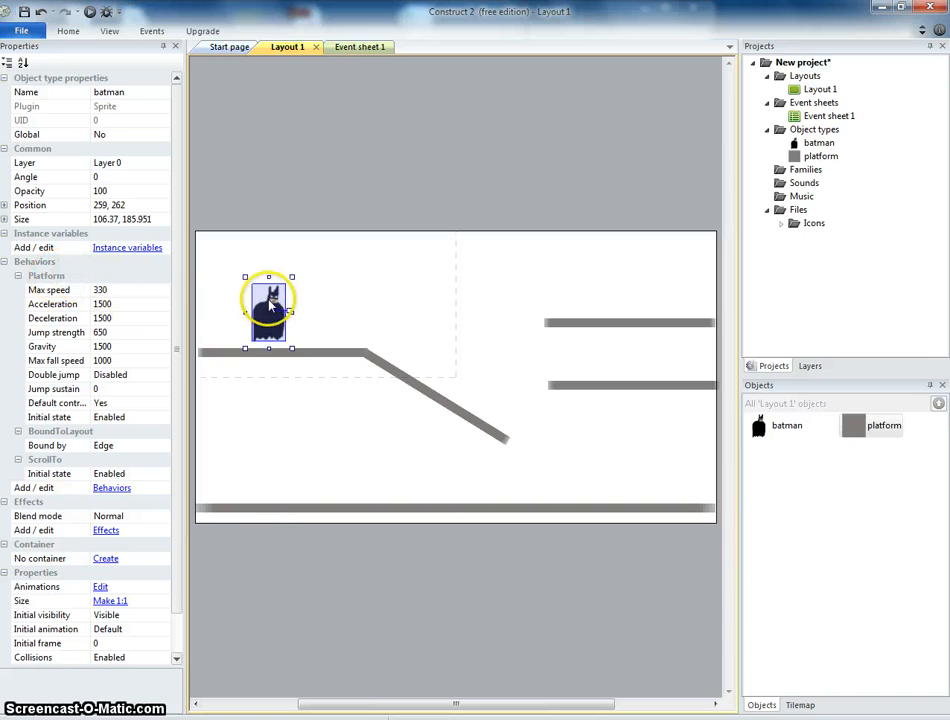
left_click(104, 331)
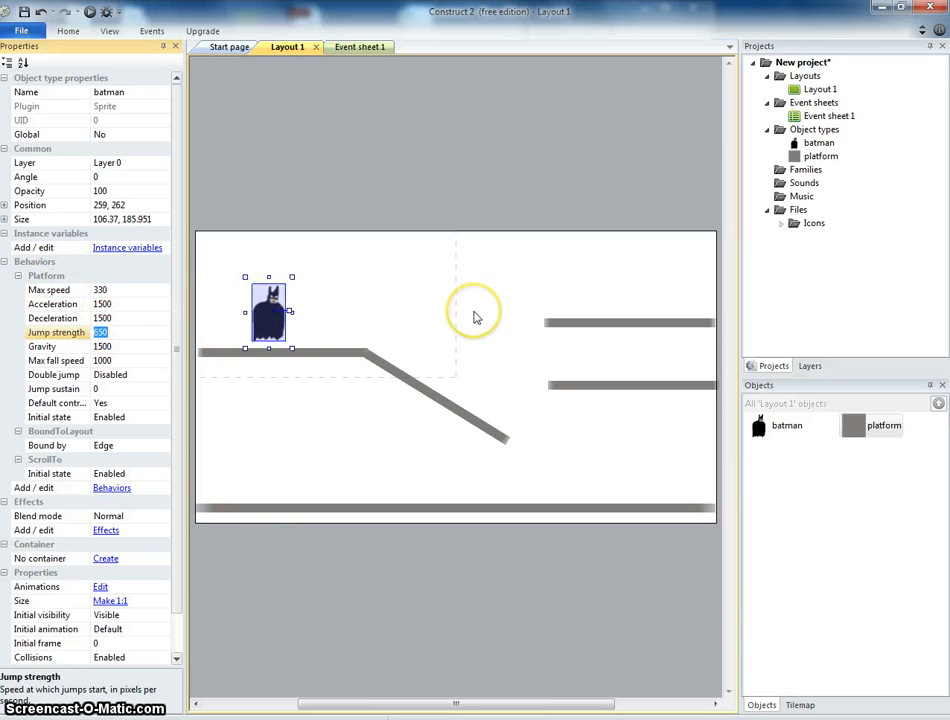
type("800")
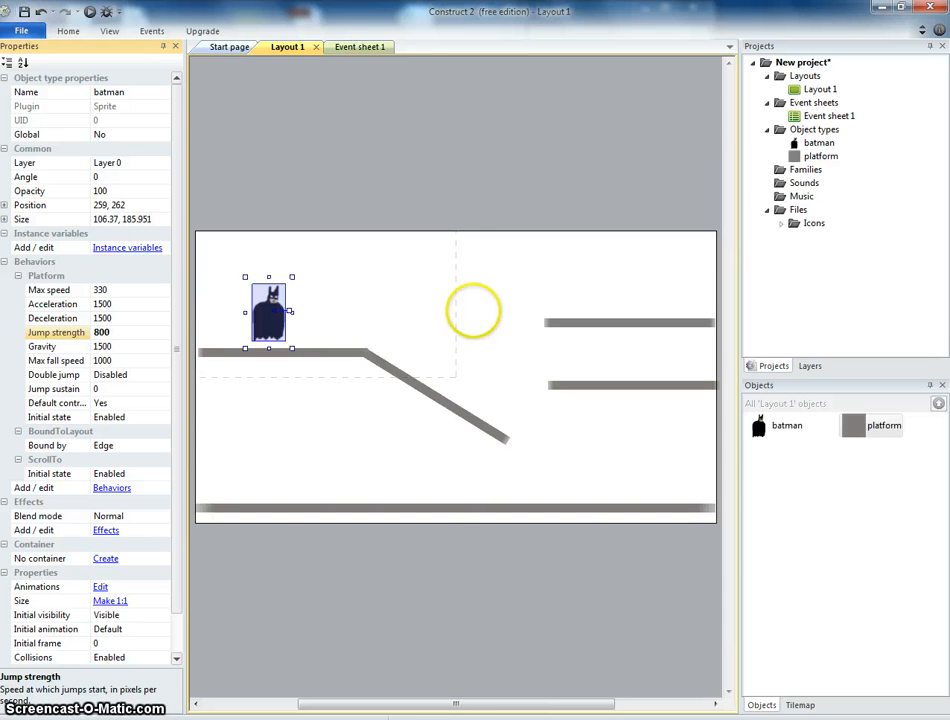
Preview the layout in the browser, test Batman's stronger jump onto the platforms, and close the preview.
left_click(87, 16)
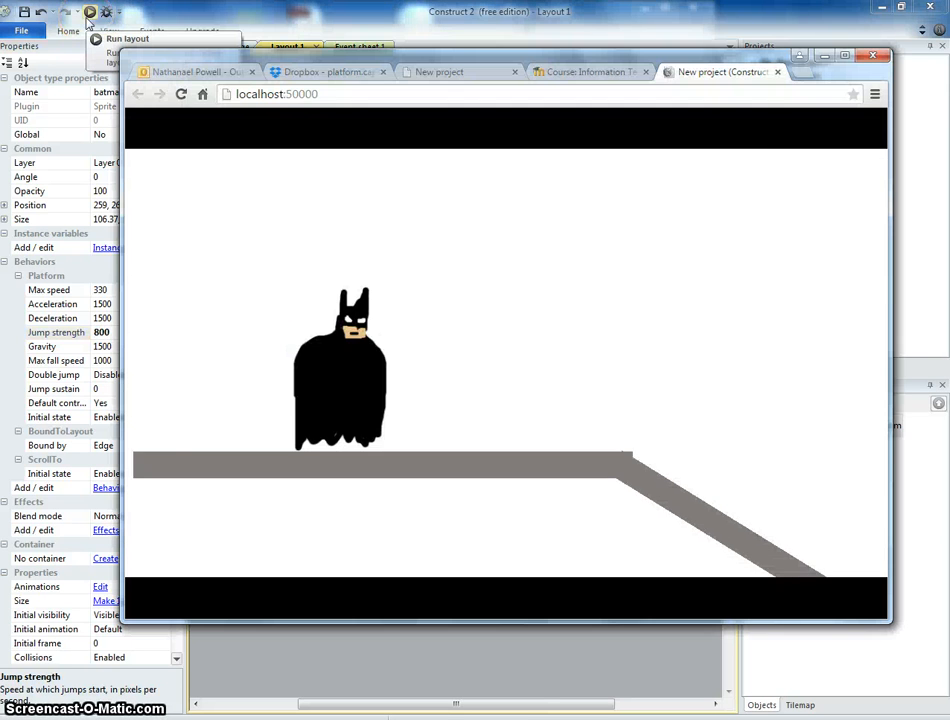
key("Up")
key("Right")
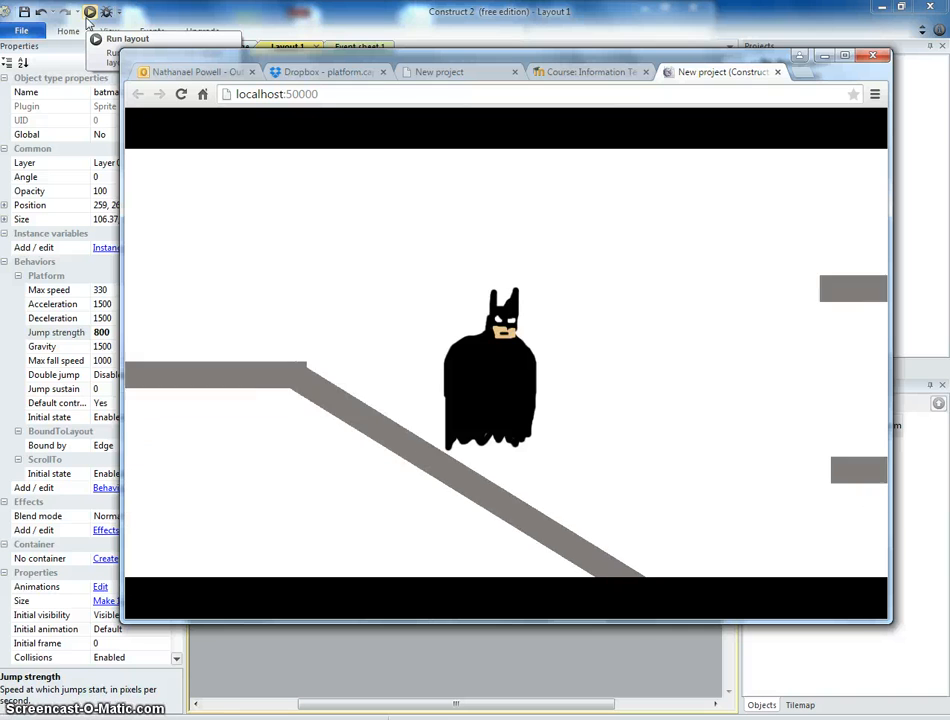
key("Up")
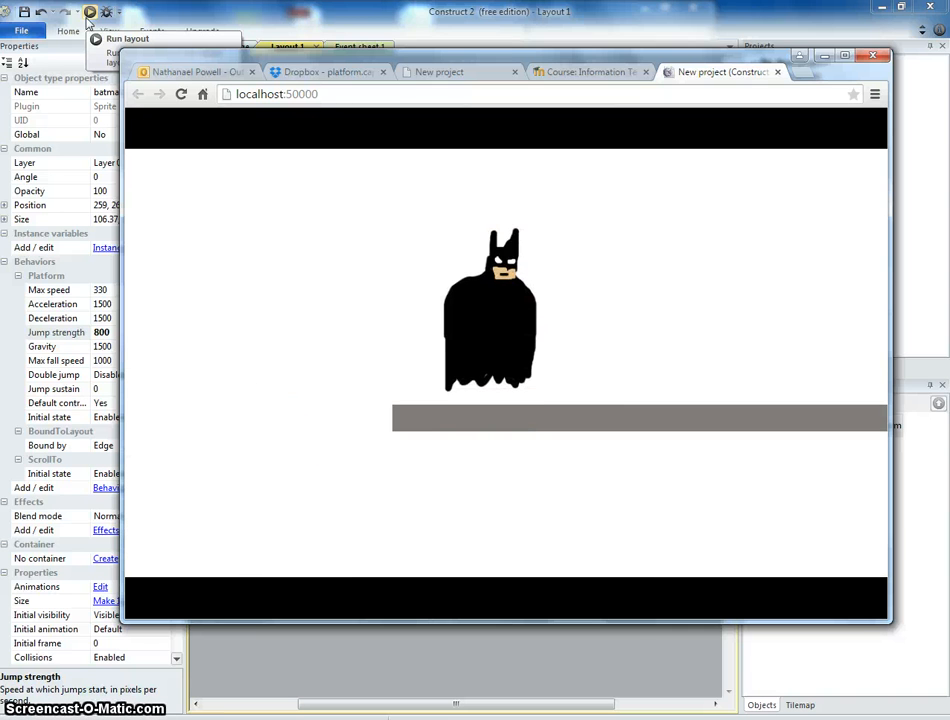
key("Left")
key("Right")
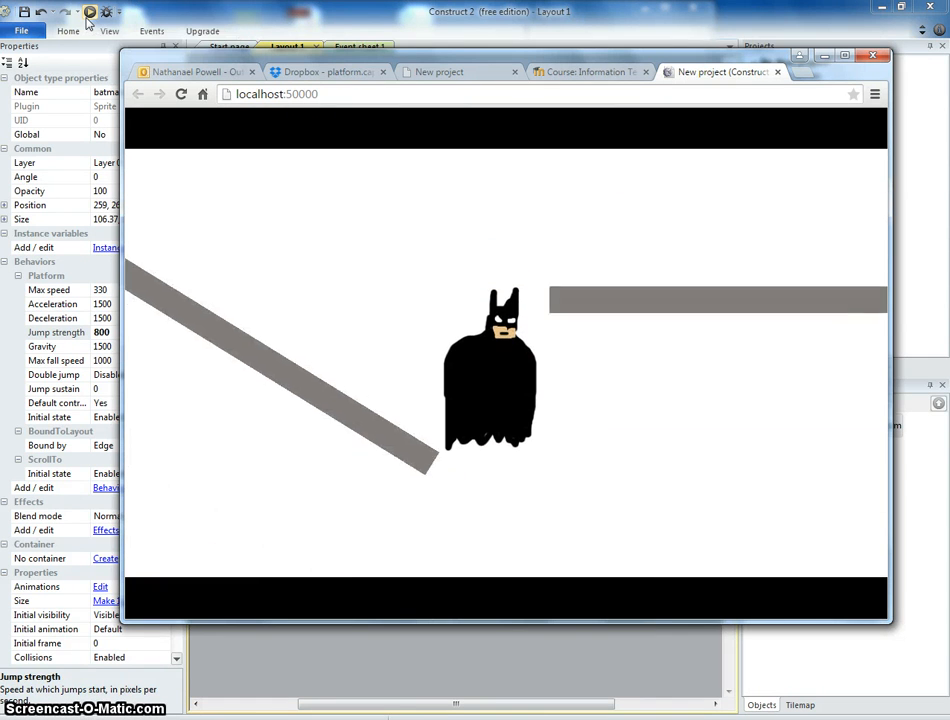
key("Left")
key("Up")
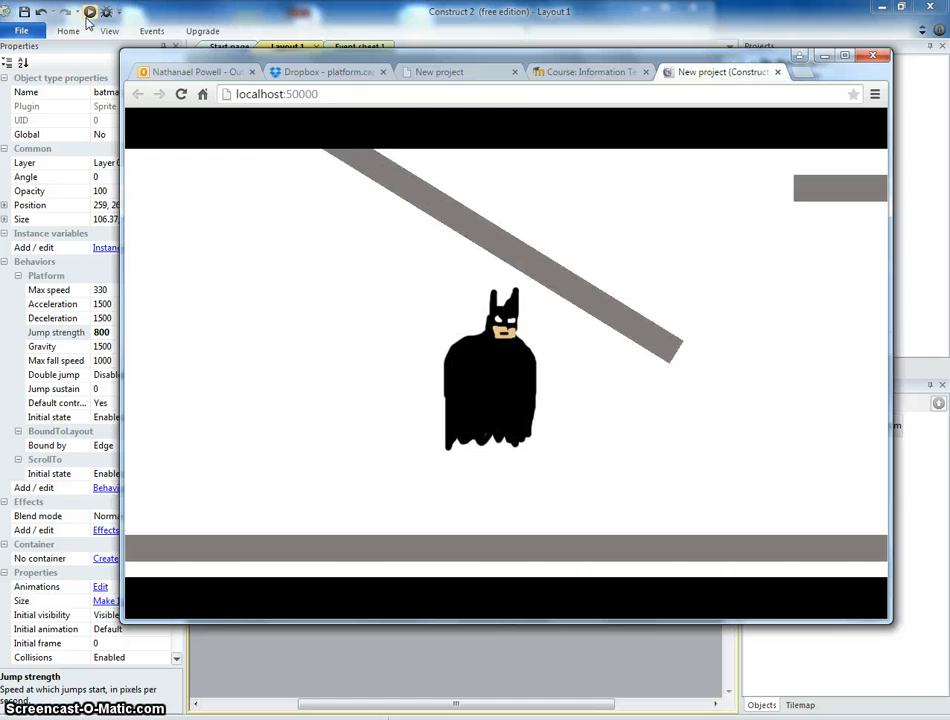
key("Left")
key("Up")
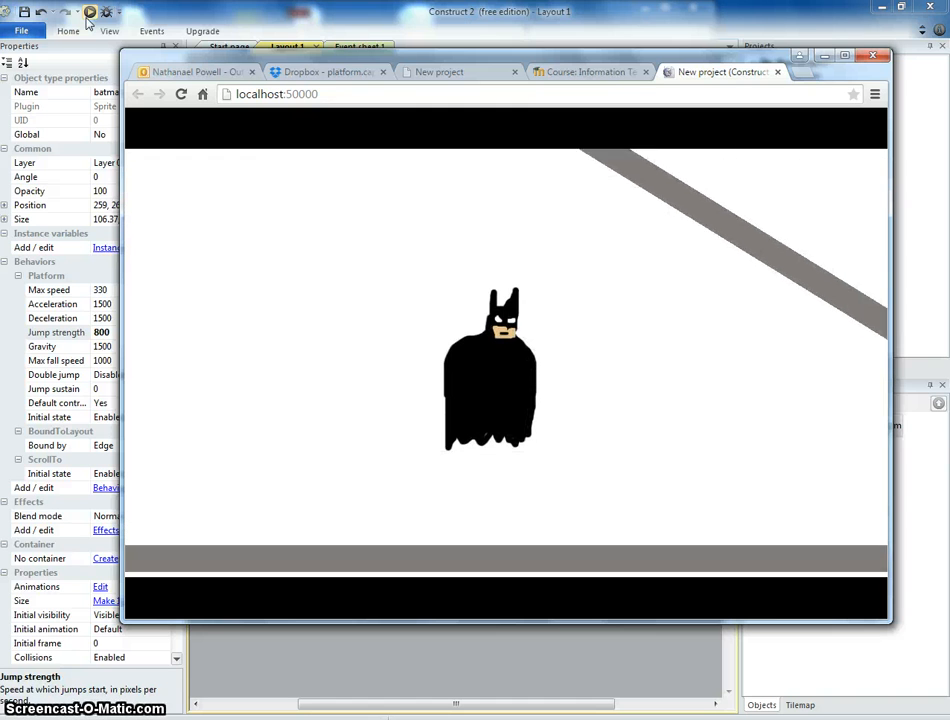
key("Up")
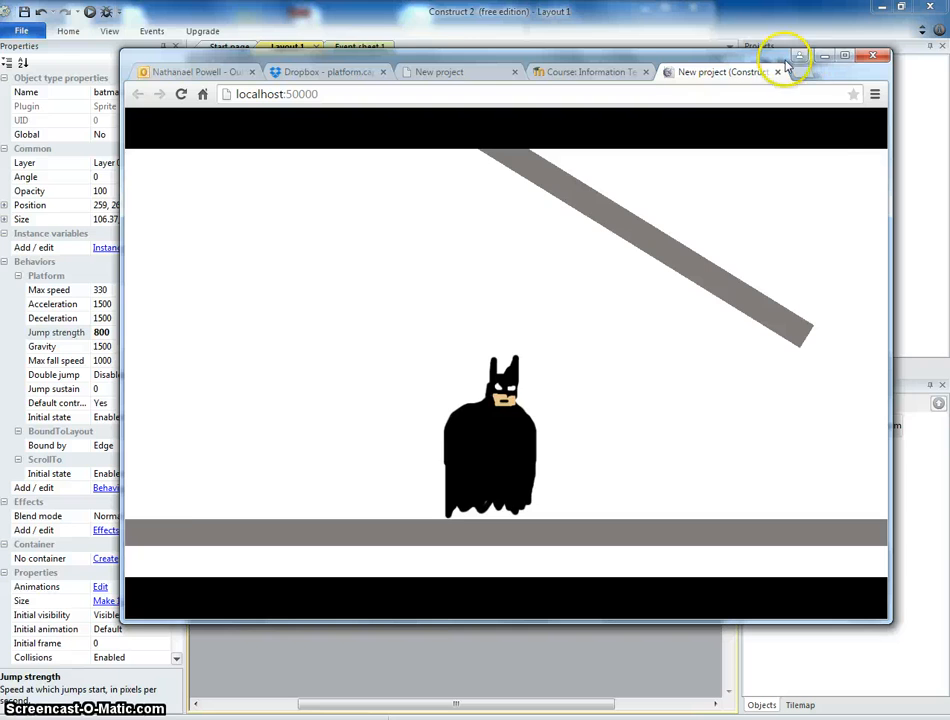
left_click(488, 28)
Insert a new Sprite object in the empty area between Batman and the upper platforms, at about 743, 192.
left_click(290, 263)
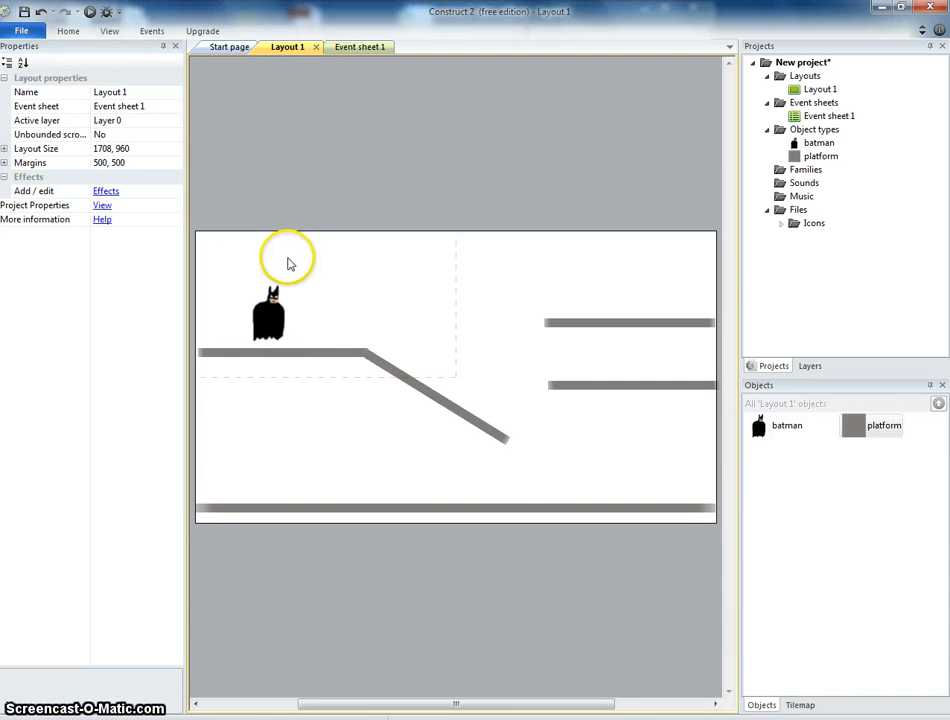
double_click(422, 280)
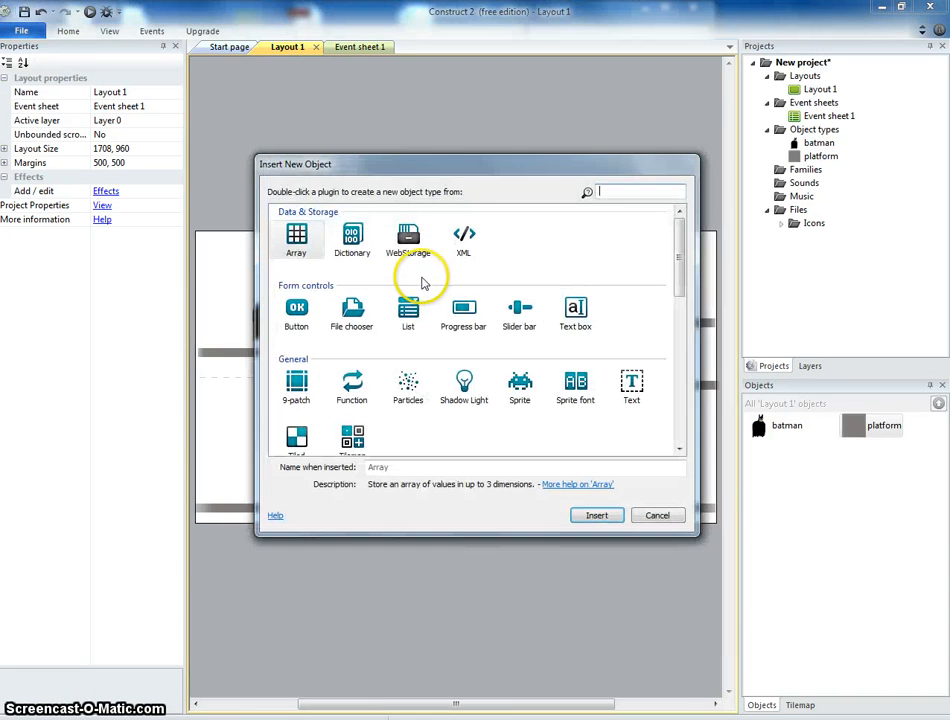
double_click(521, 388)
left_click(422, 288)
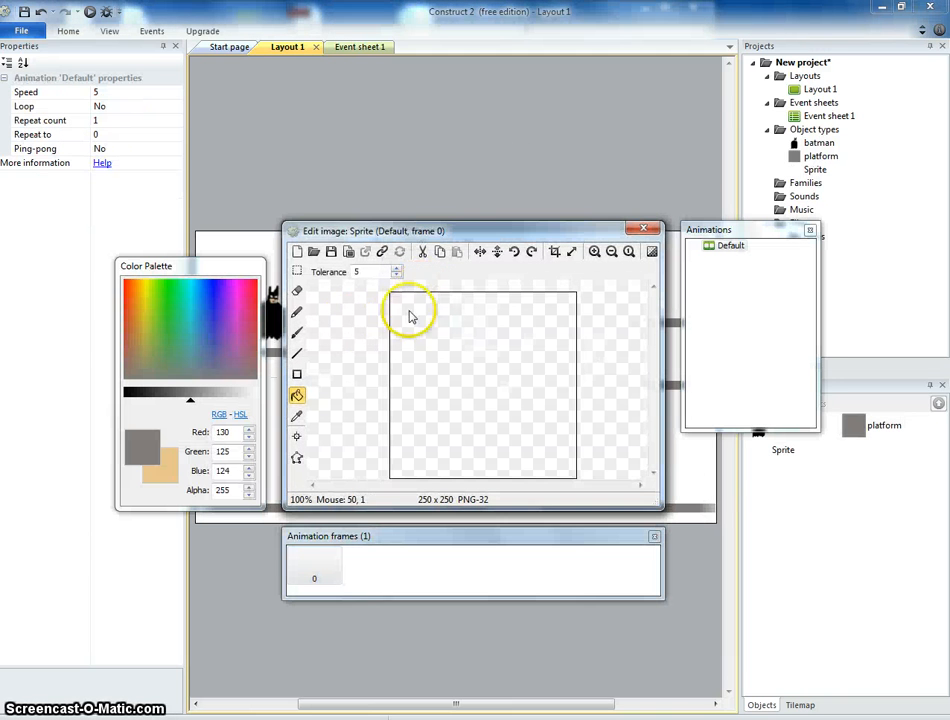
Draw the outline of a question mark with a separate dot using the size 5 brush in green (9, 245, 19).
left_click(171, 292)
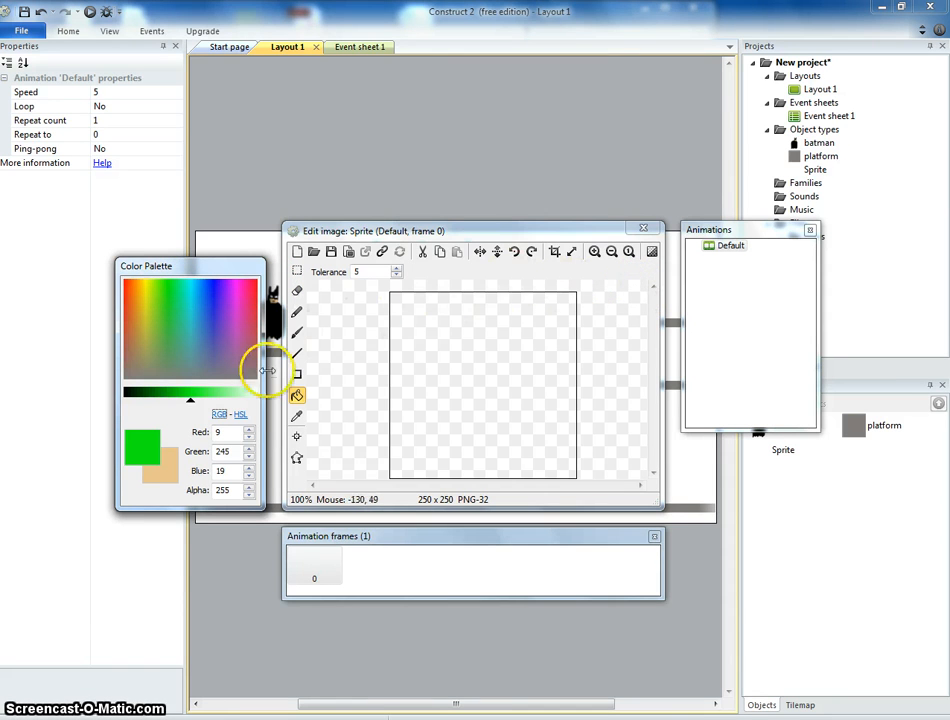
left_click(296, 332)
left_click(430, 366)
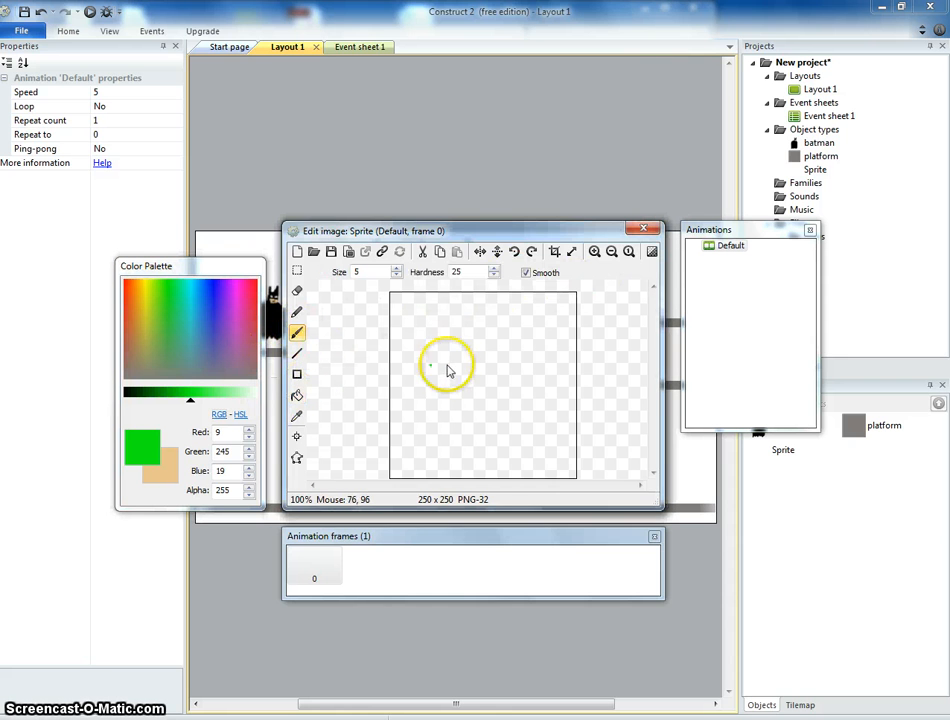
mouse_move(447, 366)
left_mouse_down()
mouse_move(486, 324)
mouse_move(524, 356)
mouse_move(486, 434)
mouse_move(459, 372)
left_mouse_up()
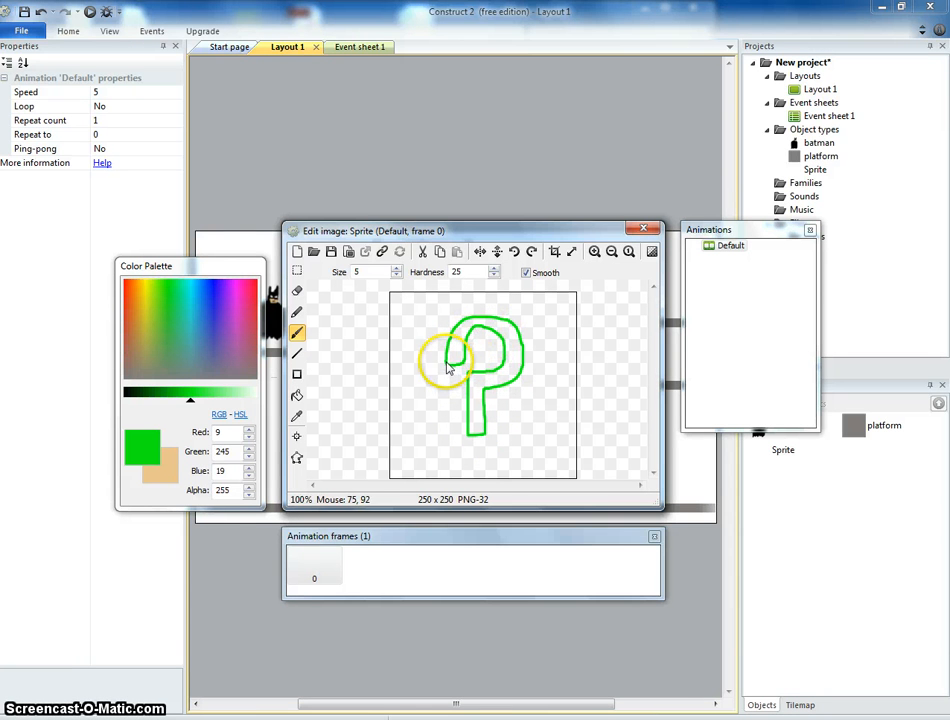
key("ctrl+z")
left_click_drag(483, 448, 480, 468)
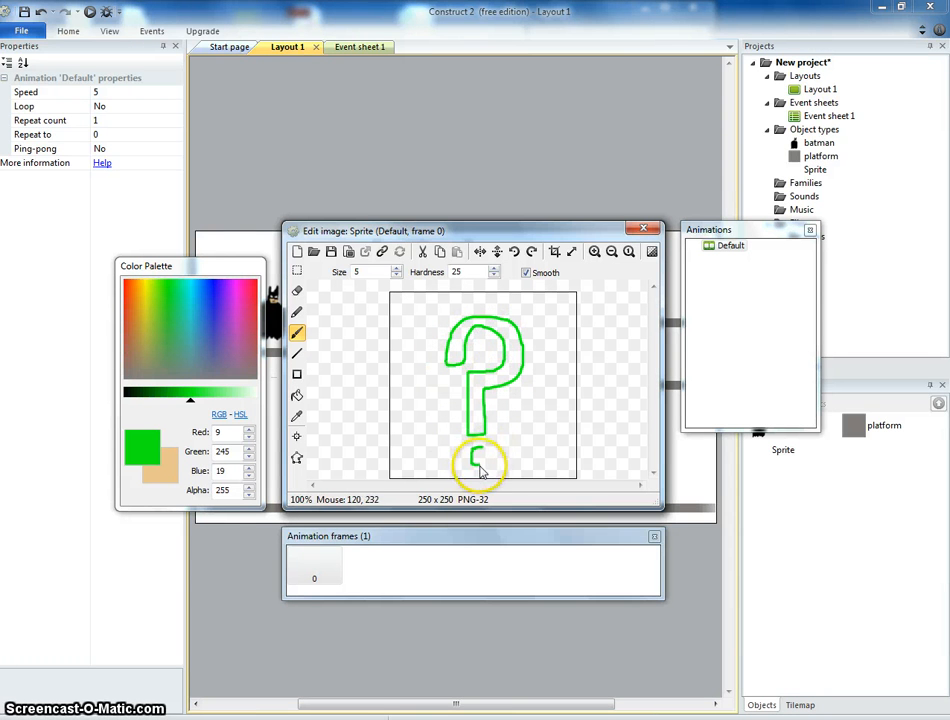
Fill the question mark and its dot with green, crop the image to the drawing, and close the image editor.
left_click(298, 397)
left_click(454, 339)
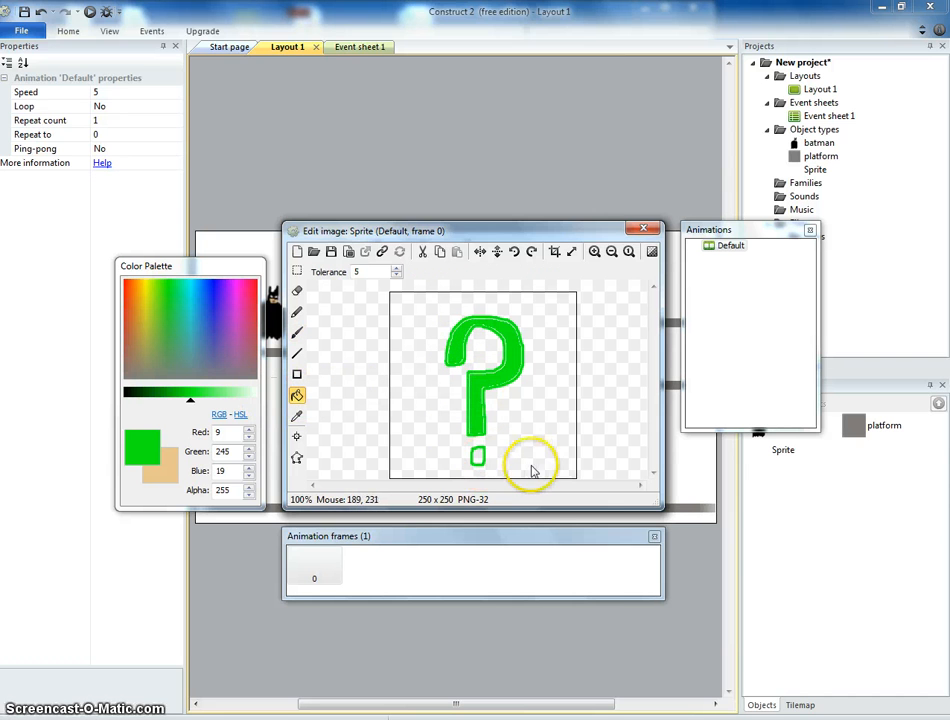
left_click(478, 457)
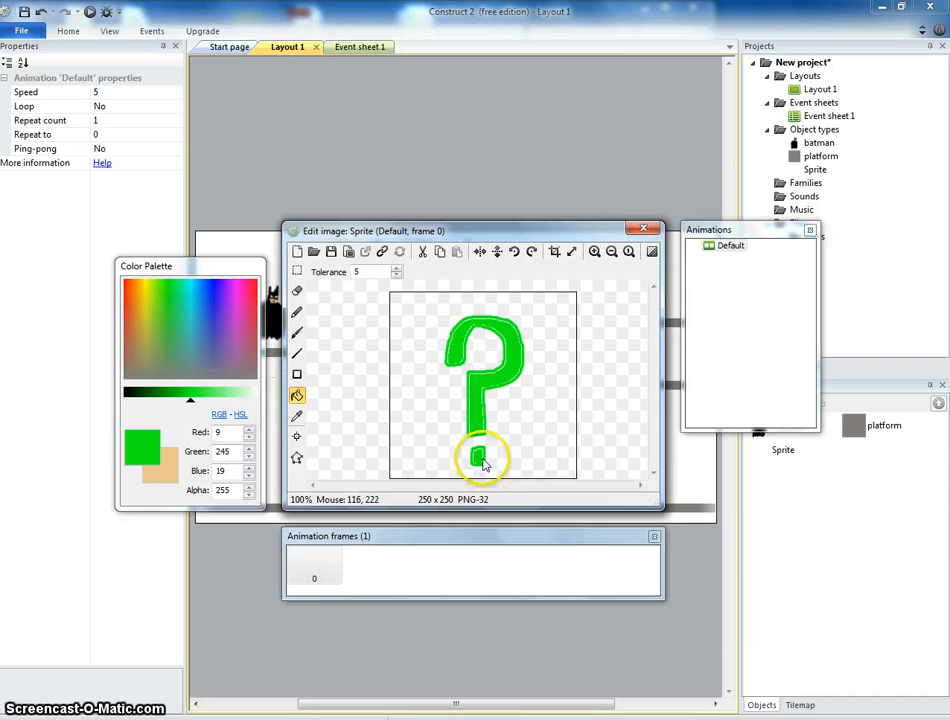
left_click(553, 253)
left_click(648, 231)
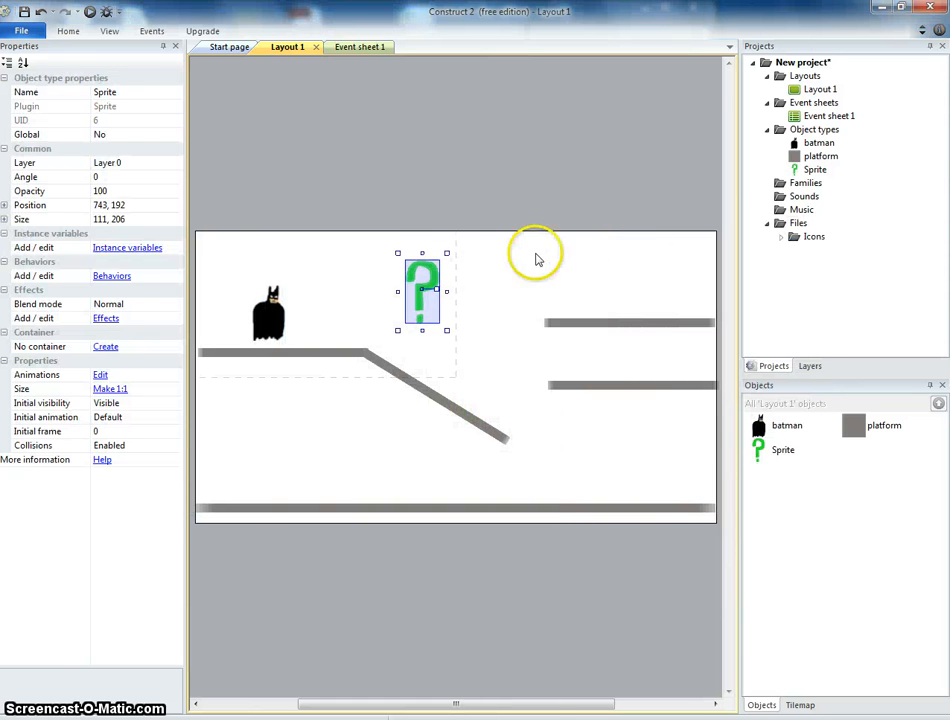
Shrink the question mark sprite to about 38 by 71 and place it above the ramp's upper end at about 583, 275.
left_click_drag(450, 251, 430, 305)
left_click(441, 299)
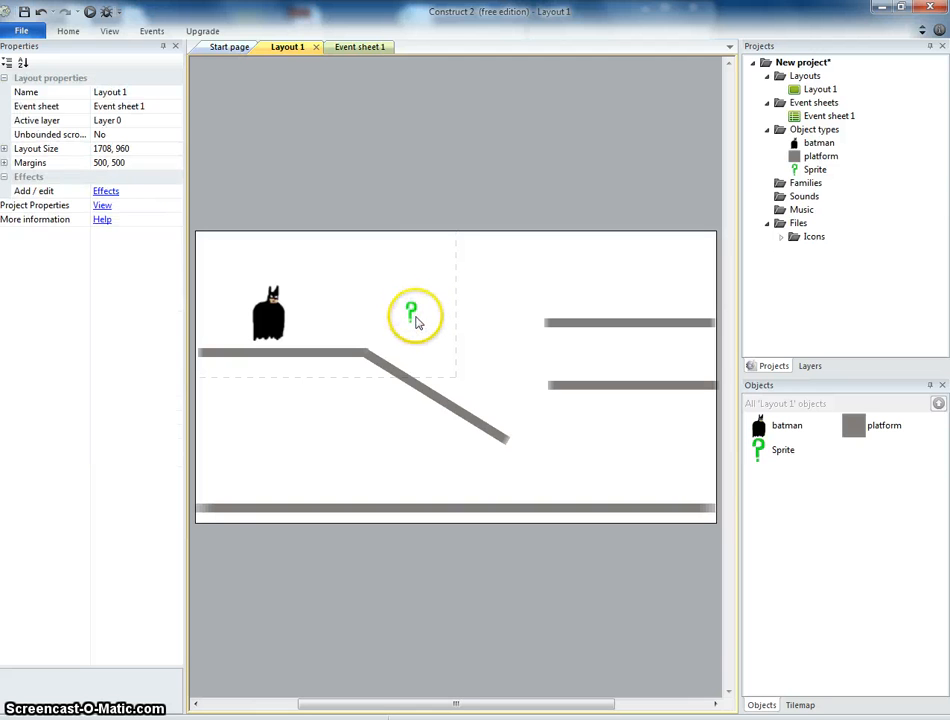
left_click_drag(408, 315, 374, 315)
Rename the question mark sprite as coin.
right_click(785, 451)
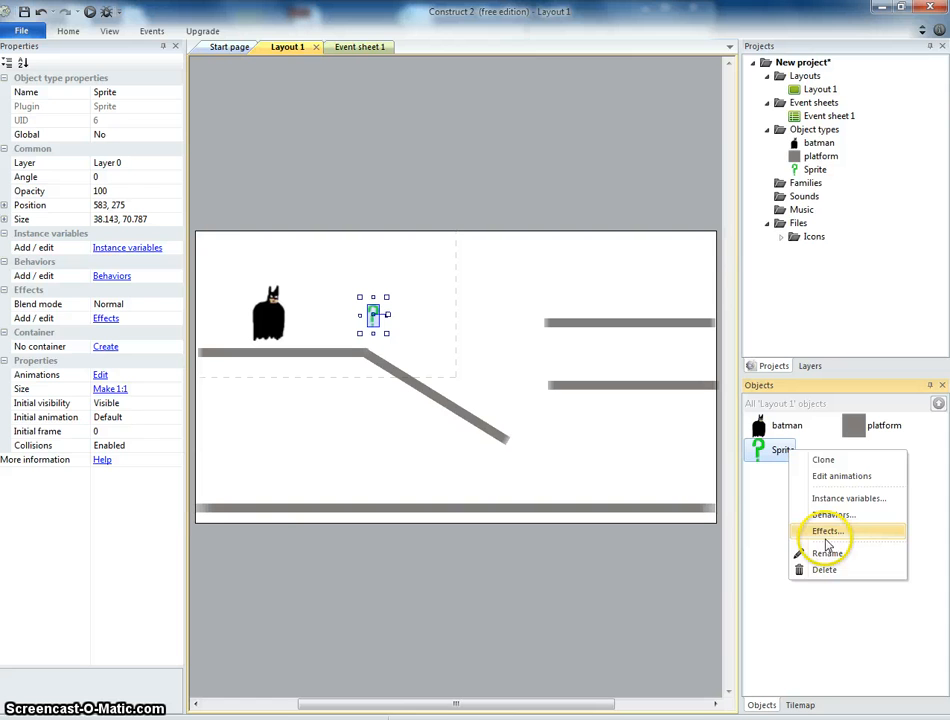
left_click(826, 553)
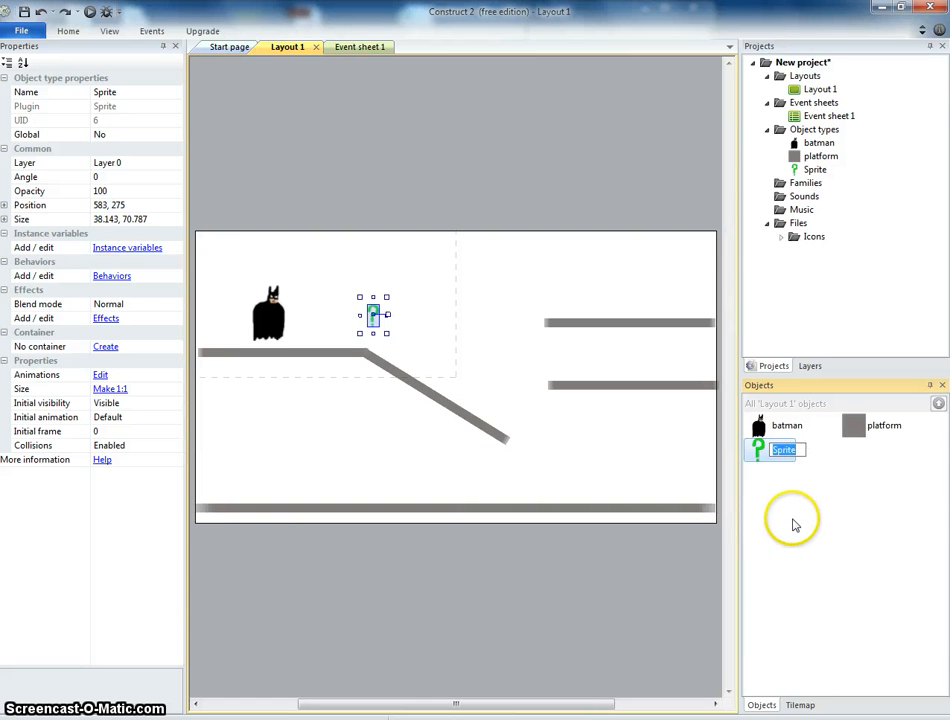
type("coin")
key("Return")
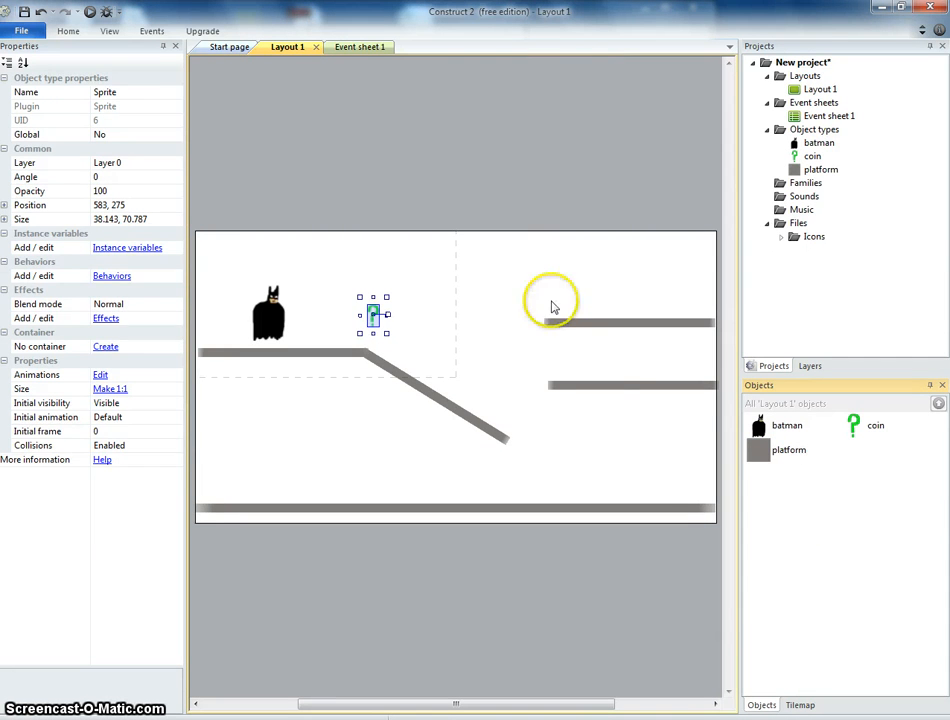
Move the coin slightly closer to Batman and lower, just above the end of the flat platform.
left_click(374, 318)
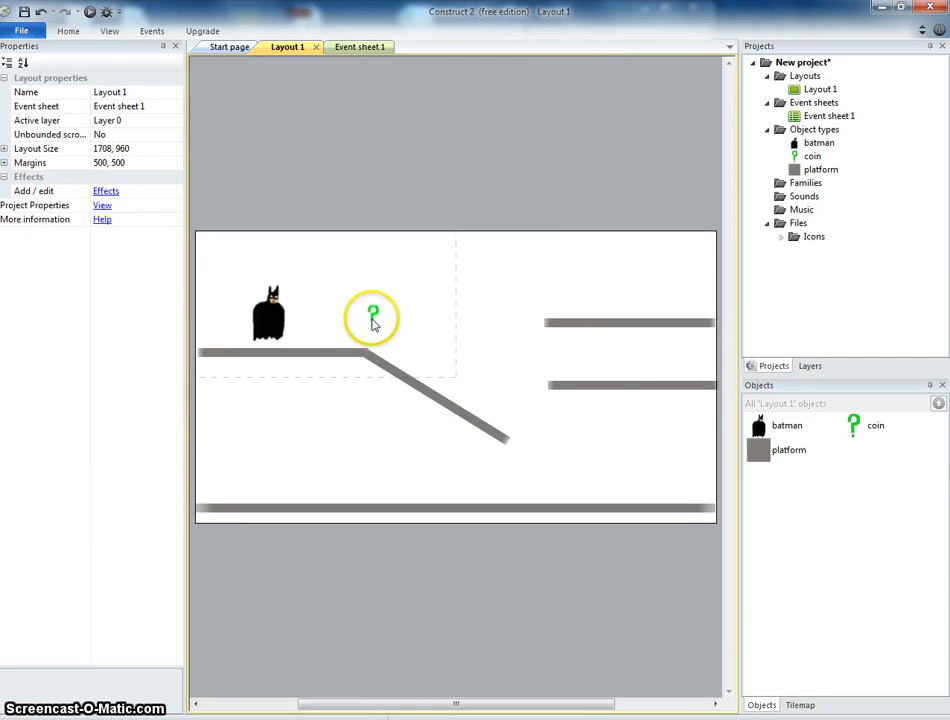
left_click_drag(371, 318, 357, 325)
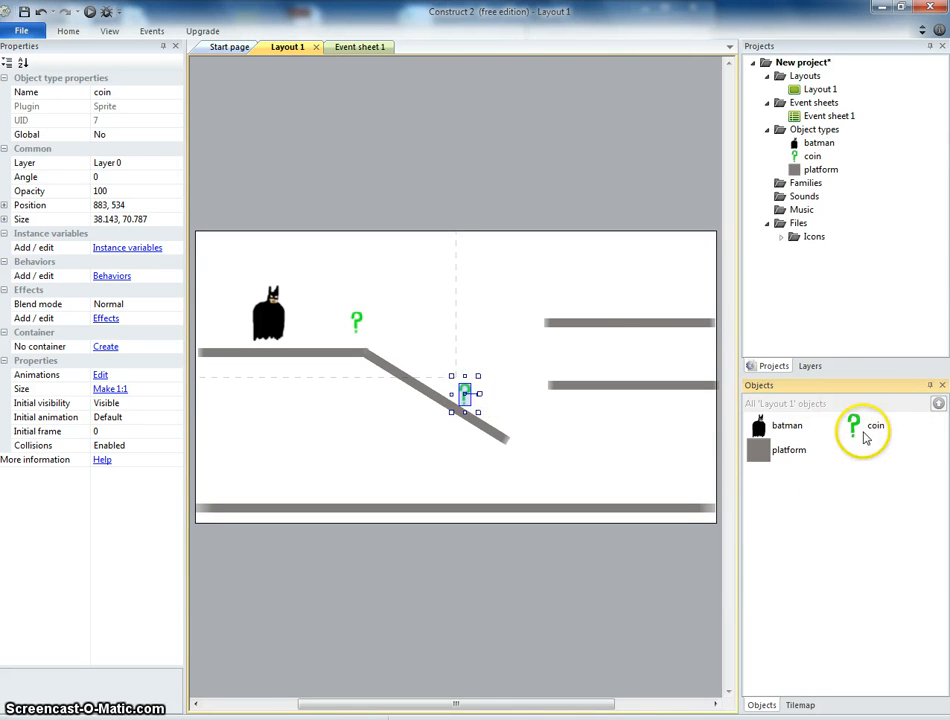
Add a coin above the upper right platform at about 1332, 160 and another between the two right platforms.
left_click_drag(811, 393, 601, 296)
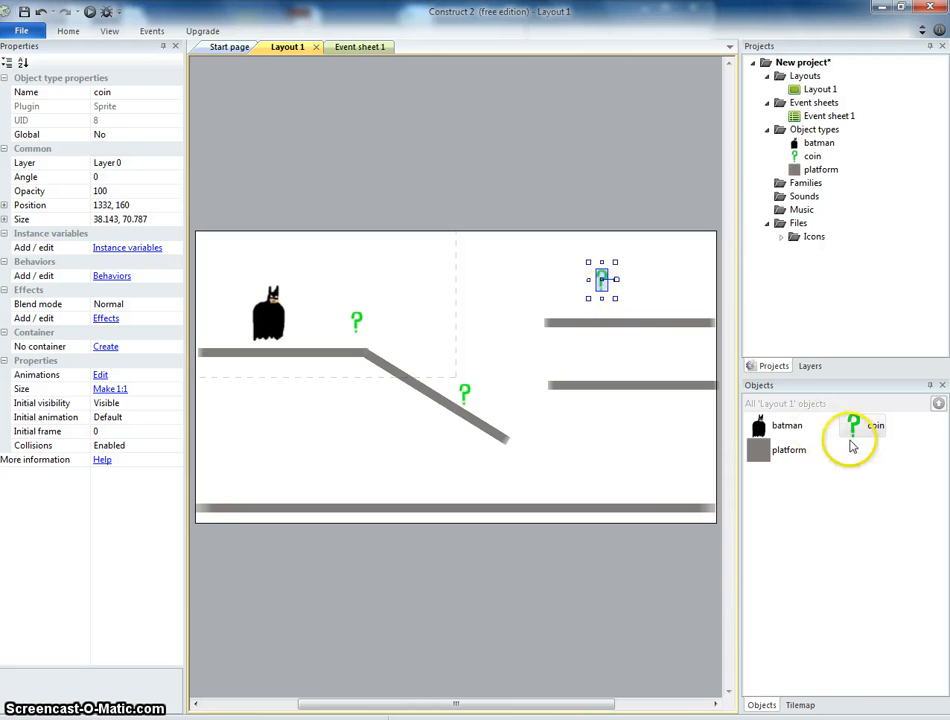
left_click_drag(858, 428, 821, 461)
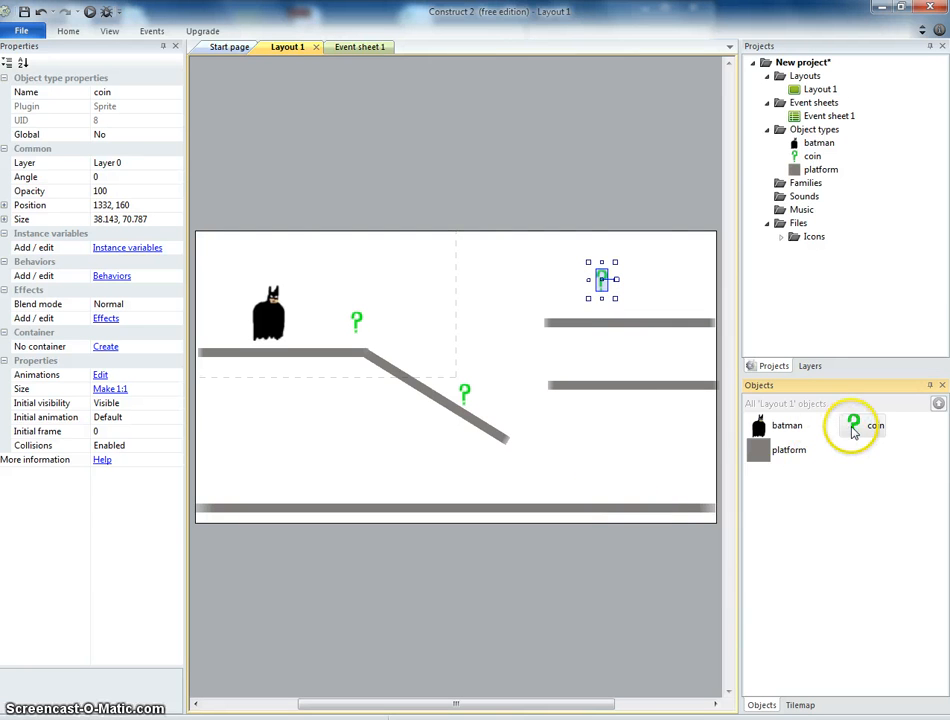
left_click(633, 362)
Place four more coins spread out above the long ground platform, including ones at about 1424, 722 and 1175, 748.
left_click_drag(850, 428, 630, 451)
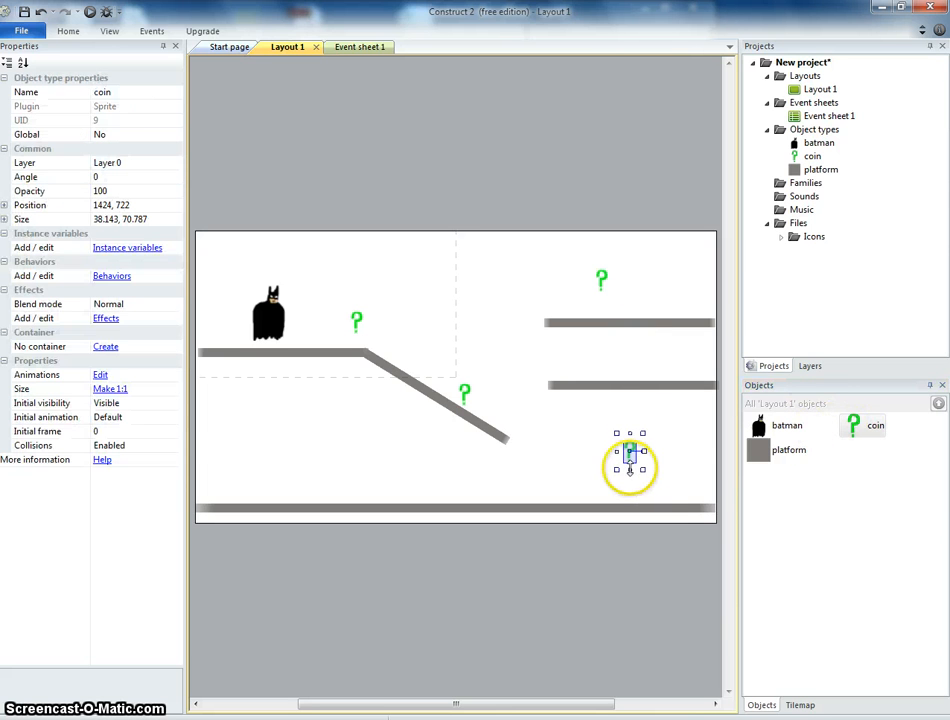
left_click_drag(845, 428, 422, 446)
left_click_drag(855, 424, 293, 457)
left_click_drag(859, 424, 554, 459)
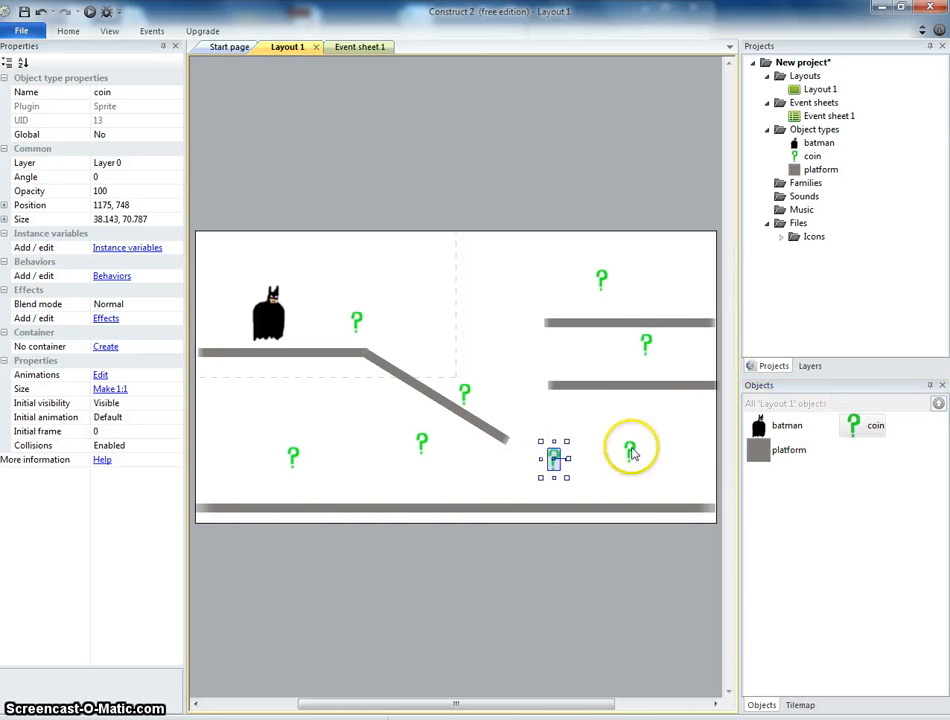
left_click(590, 348)
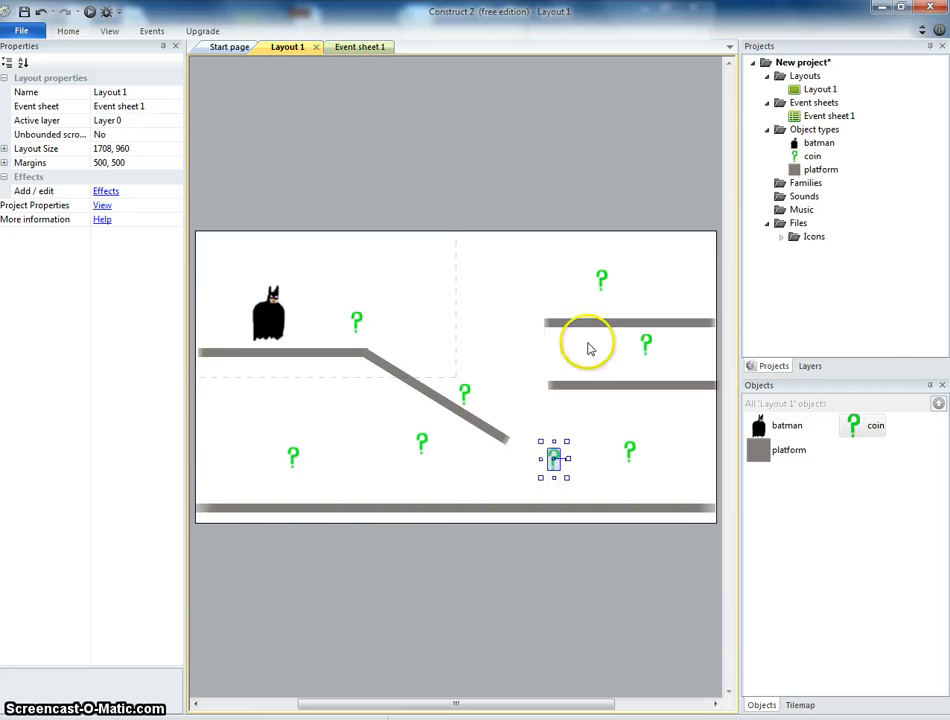
Preview the layout, walk Batman past the coins and down the ramp, and return to the layout editor.
left_click(88, 13)
key("Right")
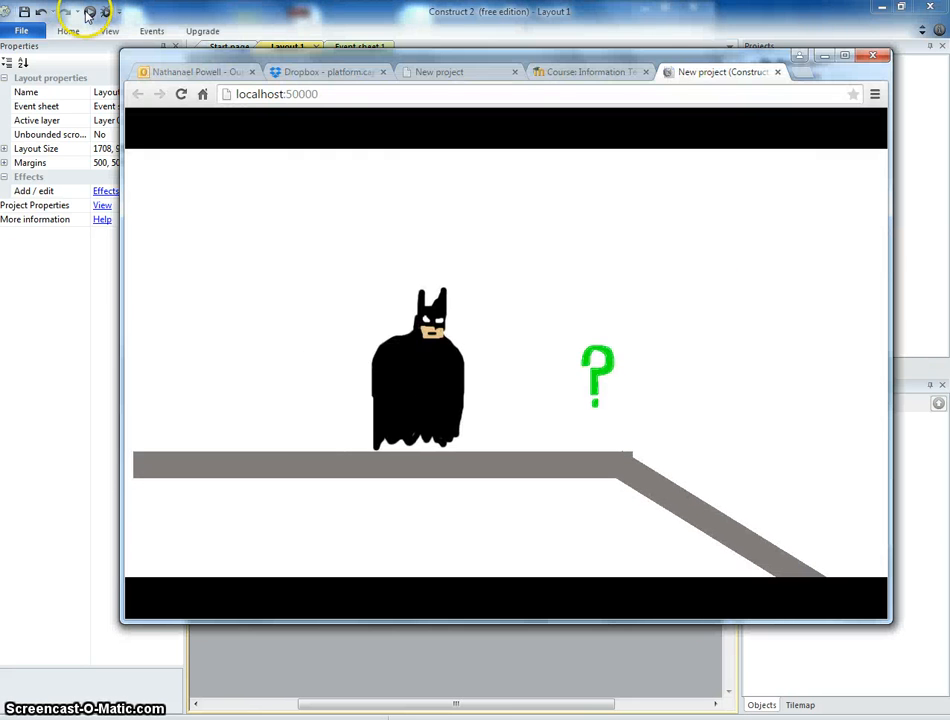
key("Left")
key("Right")
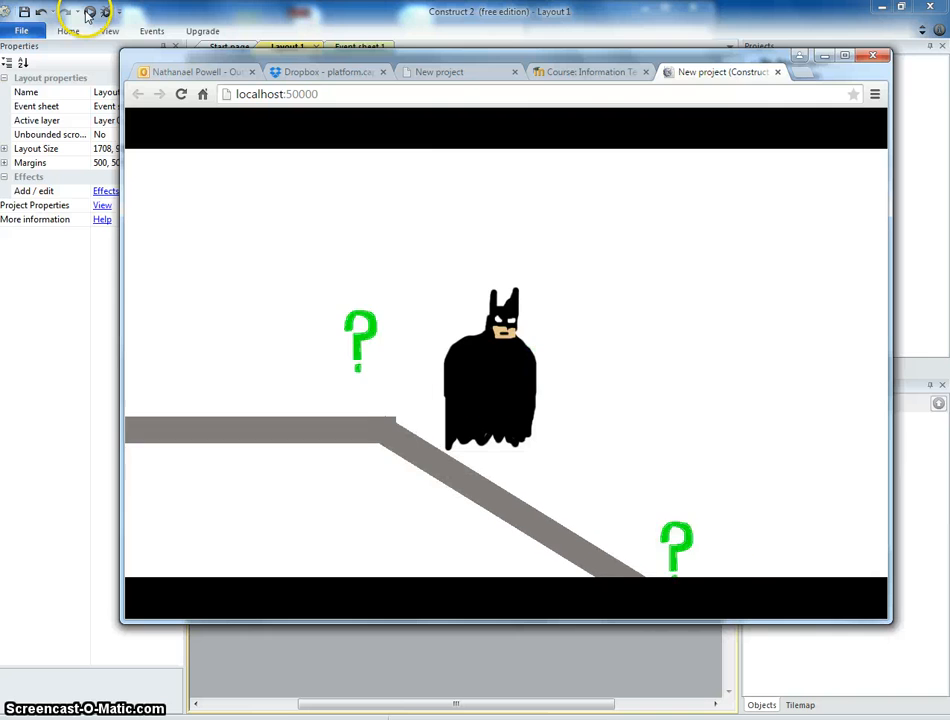
key("Right")
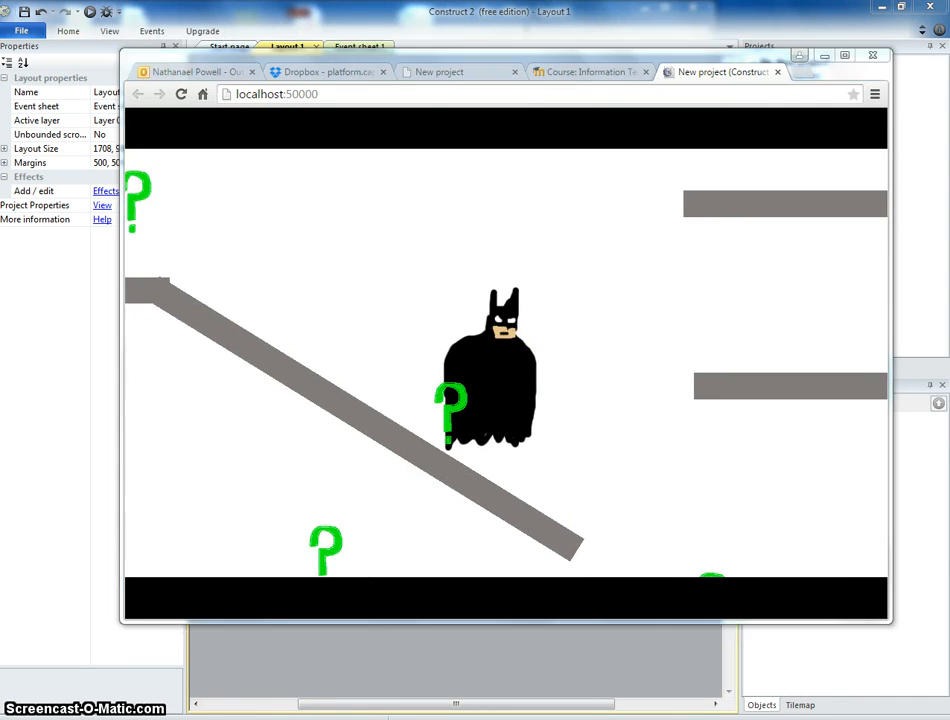
left_click(335, 30)
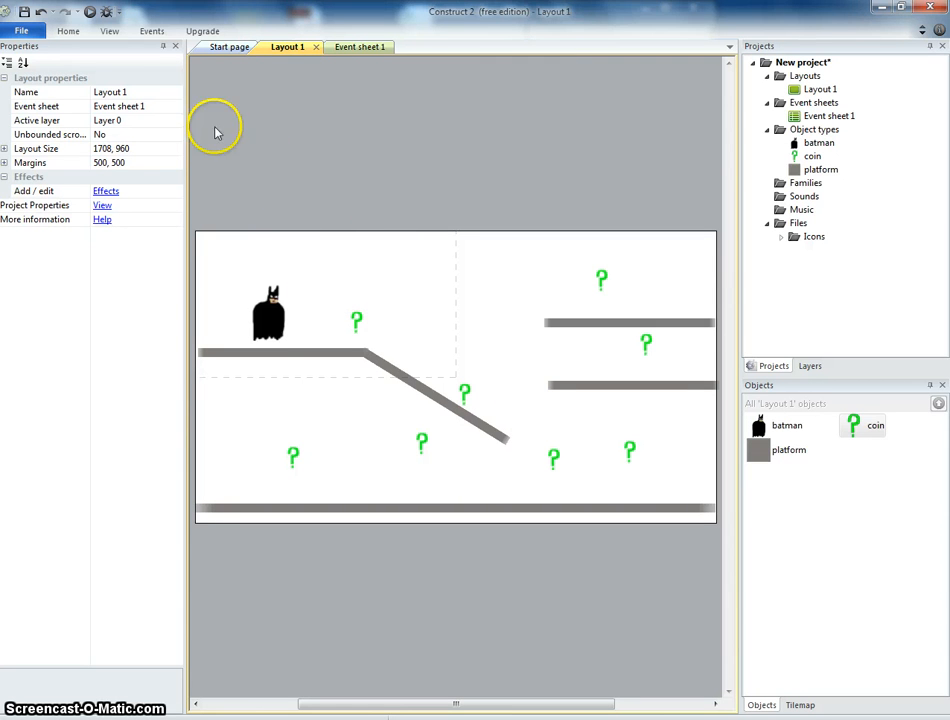
Insert a new Sprite object above the left end of the ground platform.
double_click(240, 435)
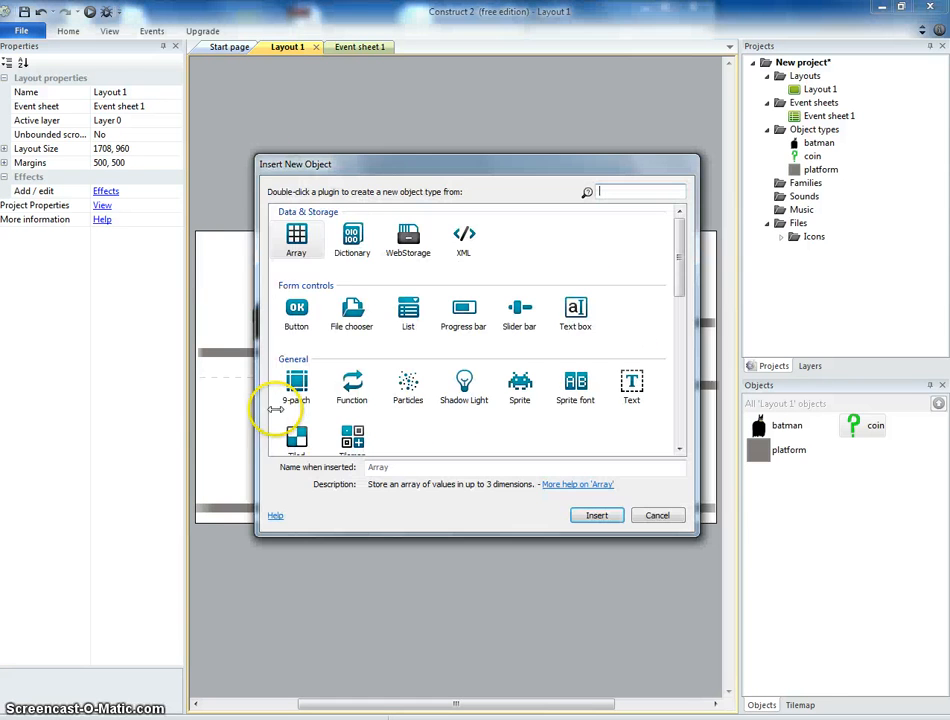
double_click(522, 393)
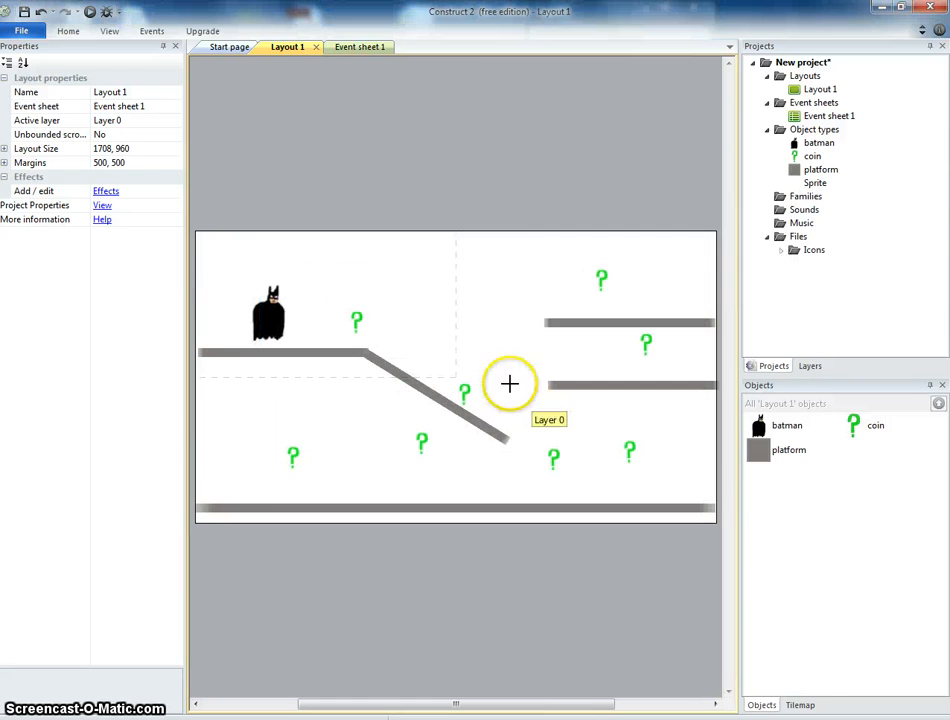
left_click(224, 450)
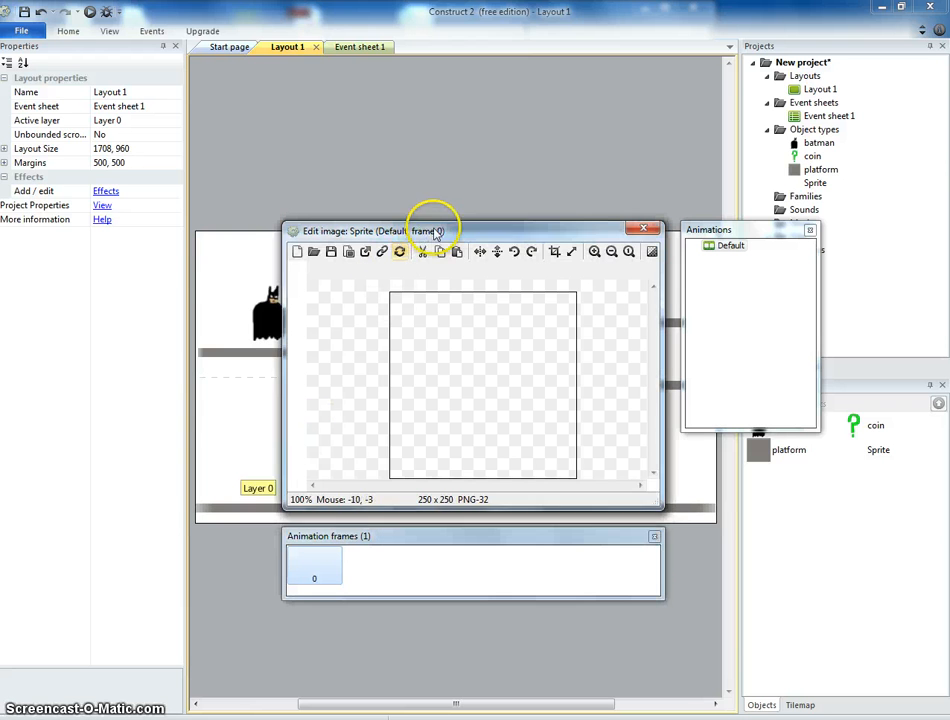
Draw the outline of a Batmobile with two wheels in black, using the size 5 brush.
left_click(275, 376)
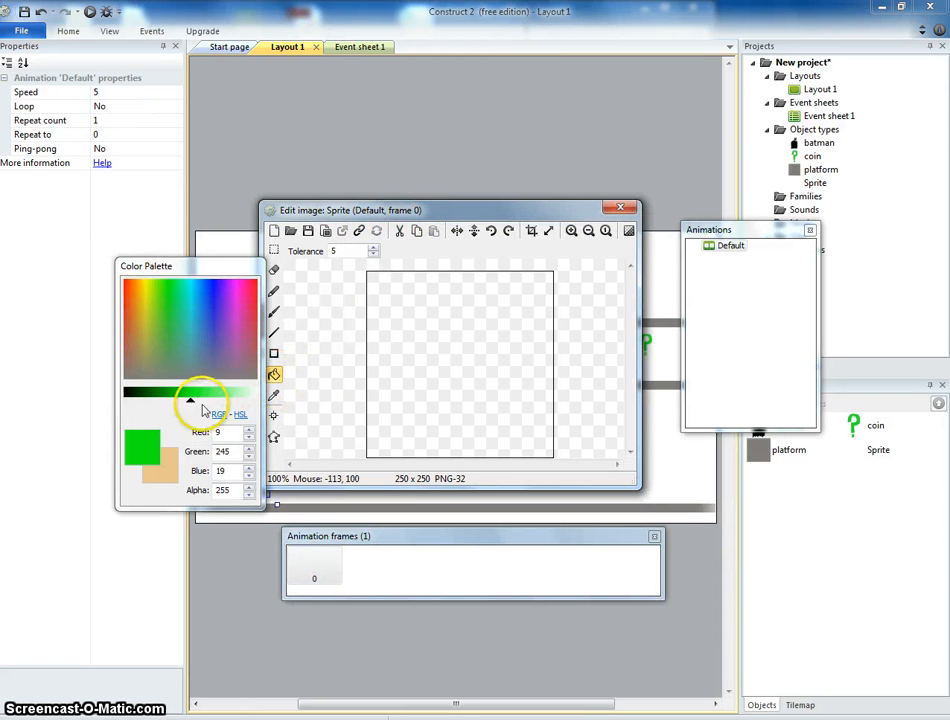
left_click(126, 394)
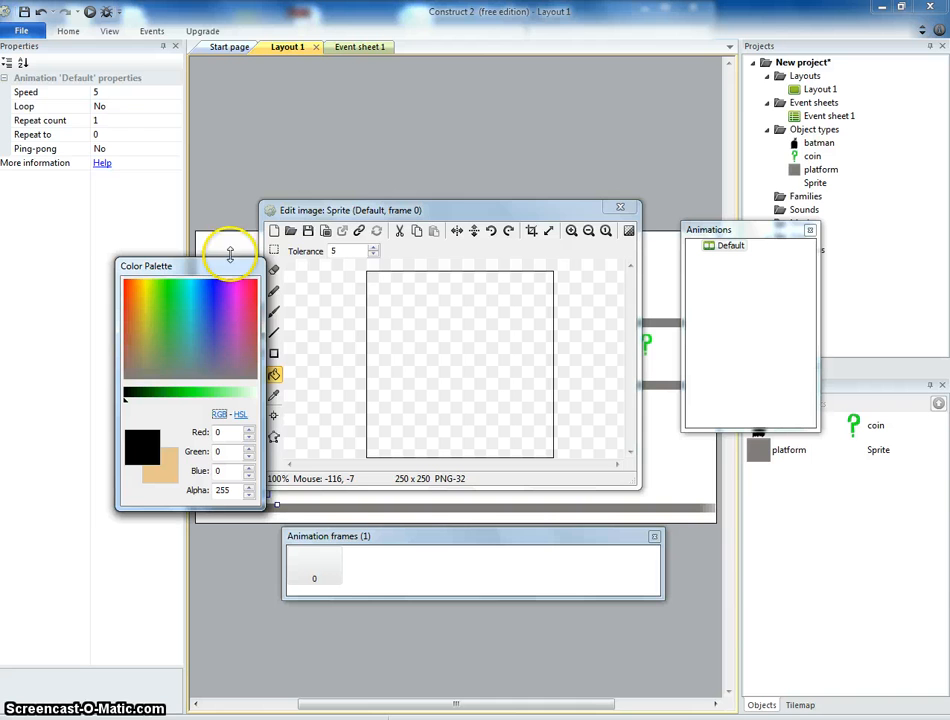
left_click_drag(222, 265, 192, 265)
left_click(275, 310)
left_click(275, 292)
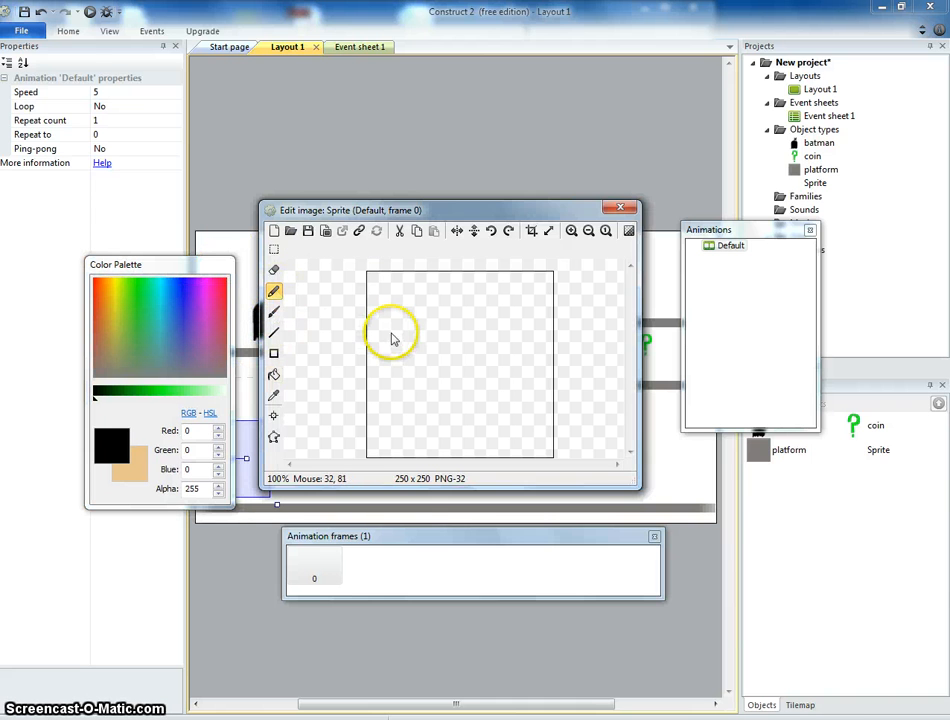
left_click(274, 311)
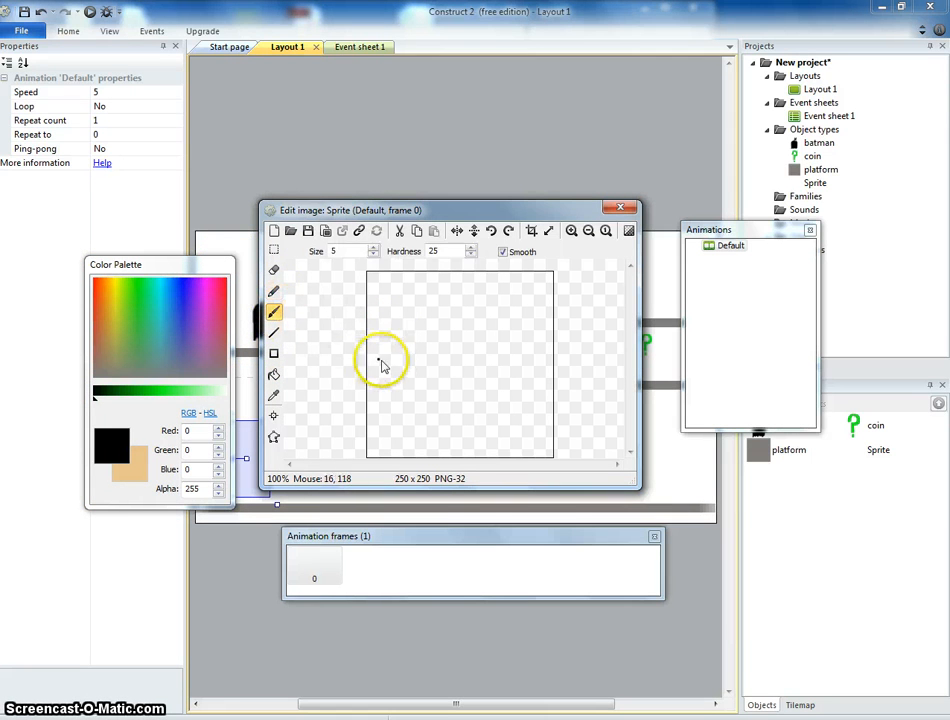
mouse_move(388, 363)
left_mouse_down()
mouse_move(384, 318)
mouse_move(412, 360)
mouse_move(500, 364)
mouse_move(535, 372)
mouse_move(544, 389)
mouse_move(402, 394)
mouse_move(382, 386)
mouse_move(413, 386)
mouse_move(416, 404)
mouse_move(498, 380)
mouse_move(492, 396)
mouse_move(510, 394)
left_mouse_up()
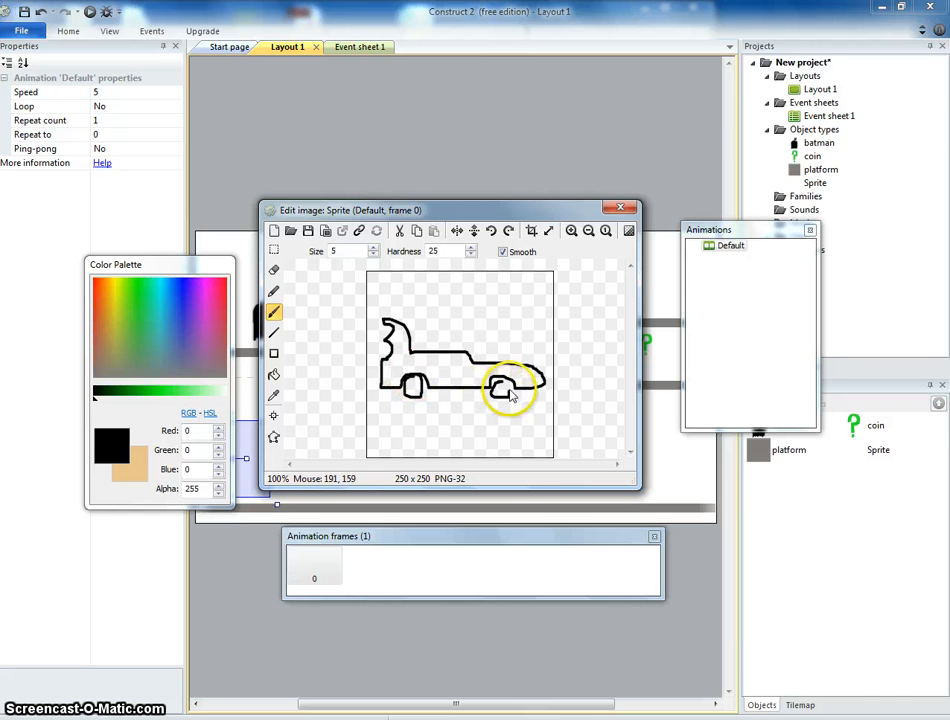
Fill the car body and both wheels with black, crop the image to the drawing, and close the image editor.
left_click(274, 374)
left_click(412, 386)
left_click(500, 388)
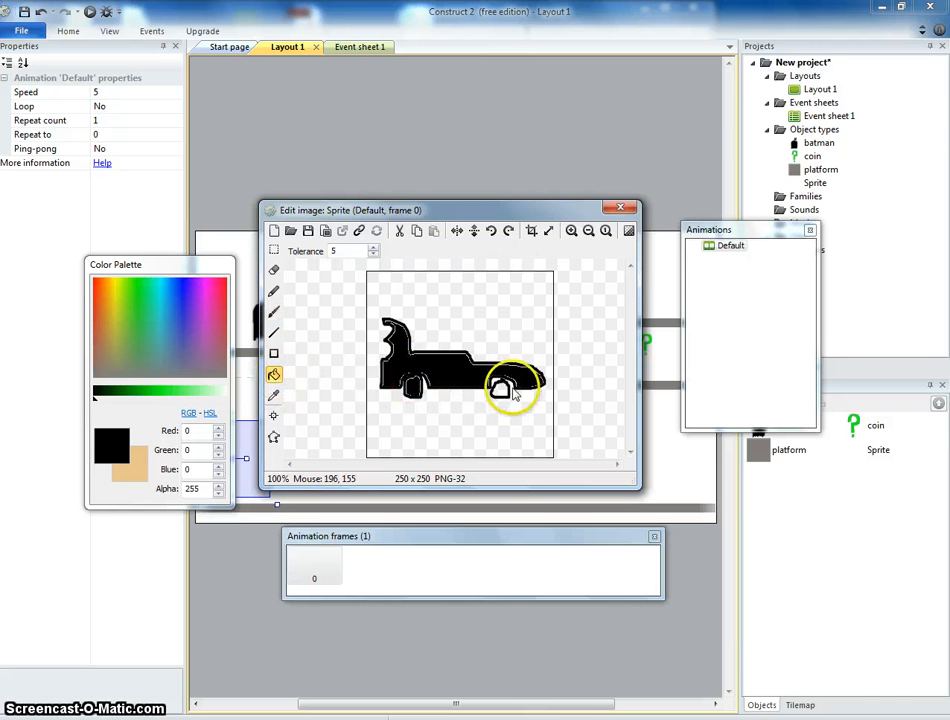
left_click(532, 233)
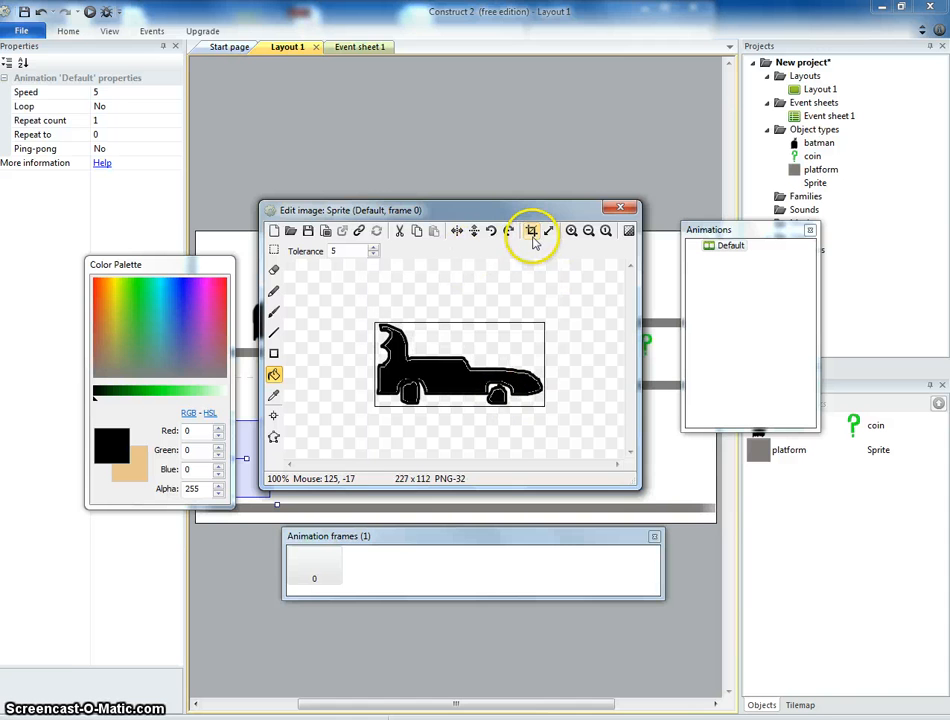
left_click(620, 208)
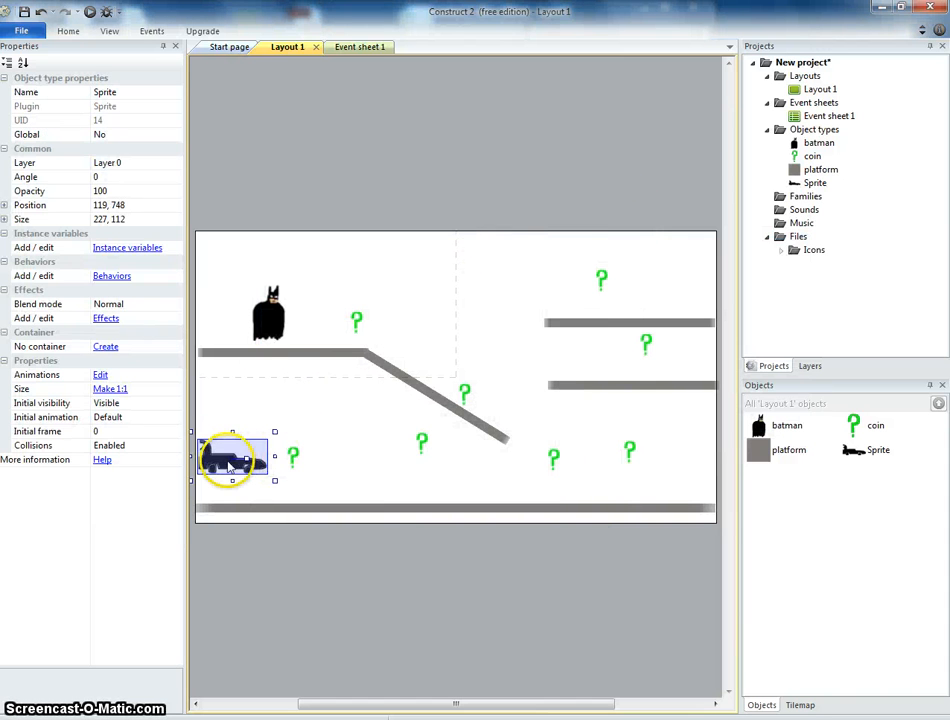
Rest the car on the left end of the ground platform at about 179, 824 and enlarge it to about 337 by 161.
left_click_drag(230, 465, 233, 493)
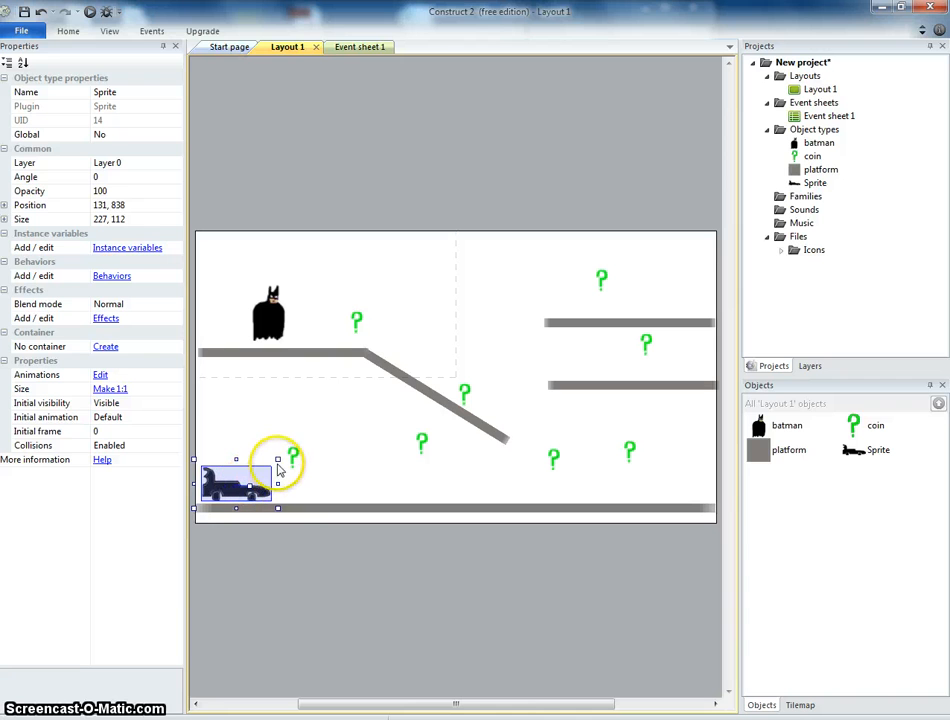
left_click_drag(308, 454, 200, 460)
left_click(332, 461)
Move the coin nearest the car away from its front end to about 470, 734.
left_click(303, 432)
left_click(302, 453)
left_click_drag(305, 453, 340, 452)
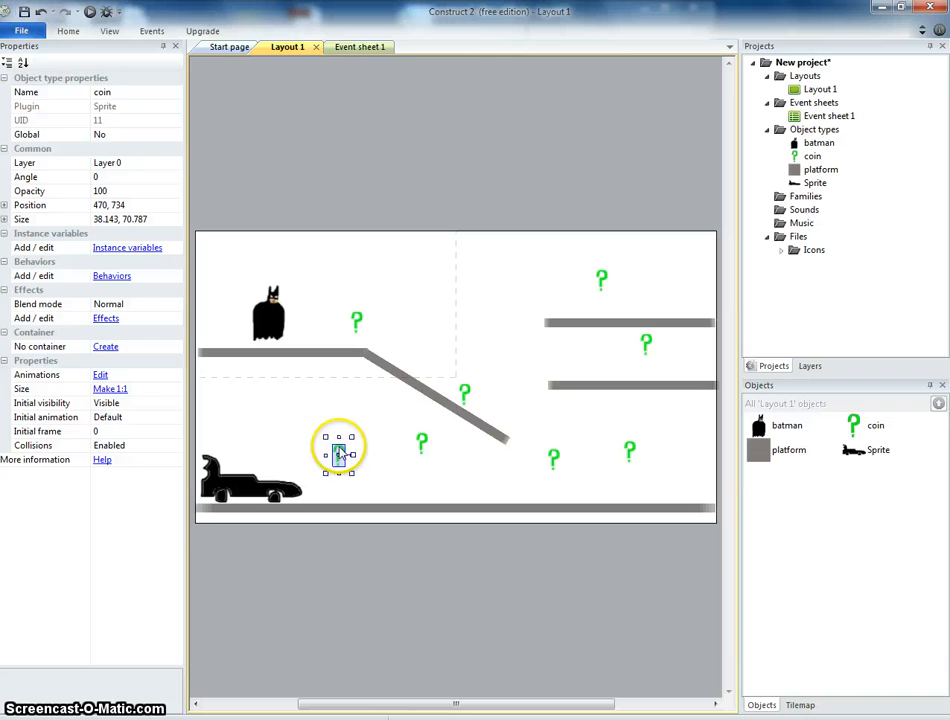
left_click(455, 424)
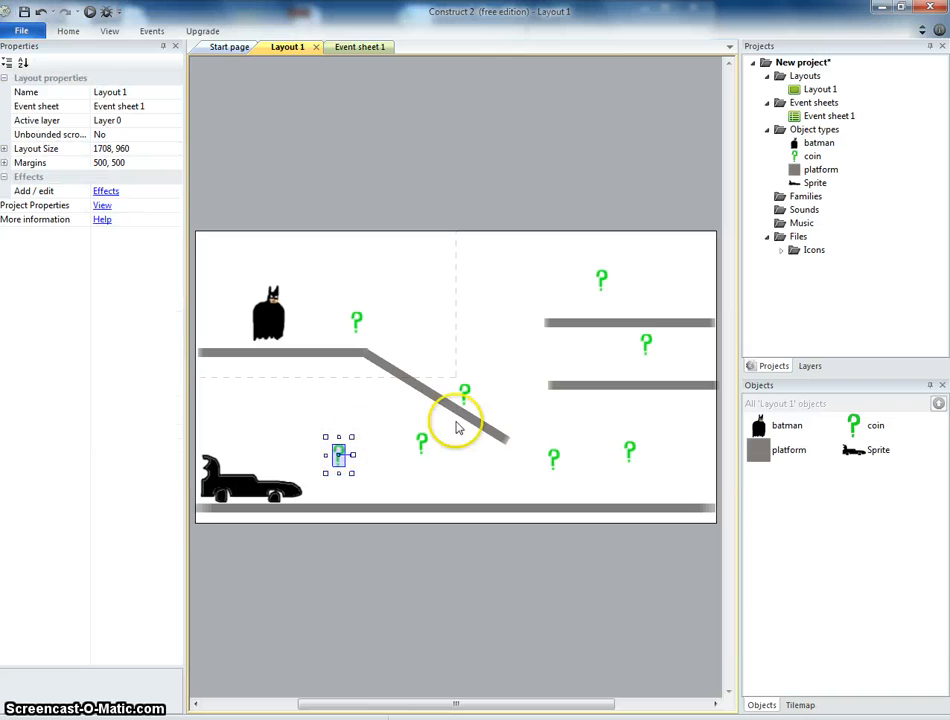
Rename the car sprite as exit.
left_click(887, 456)
right_click(887, 456)
left_click(882, 556)
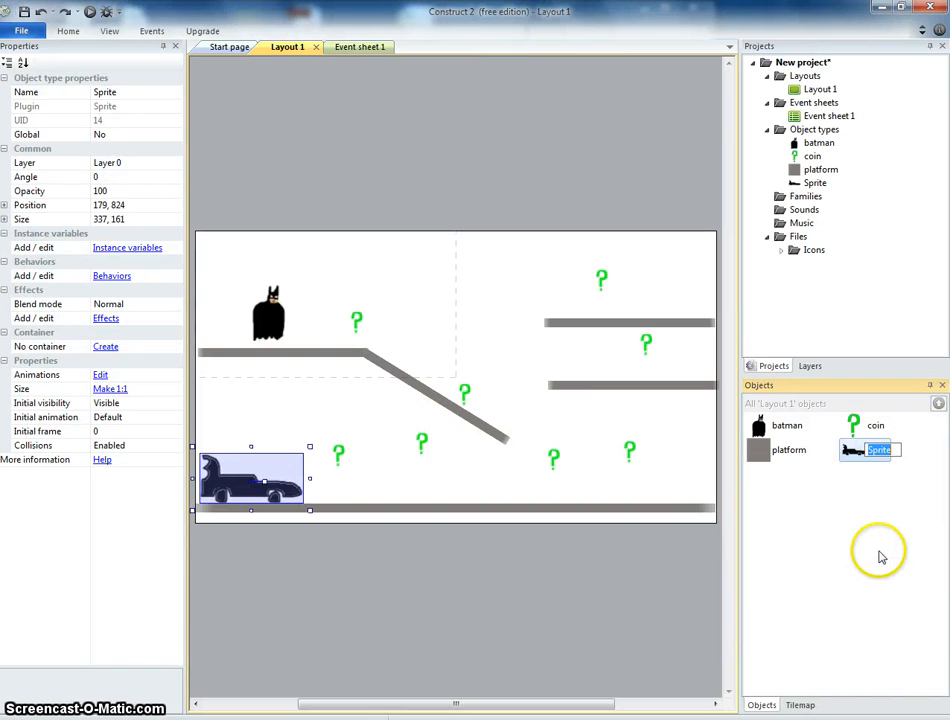
type("exit")
key("Return")
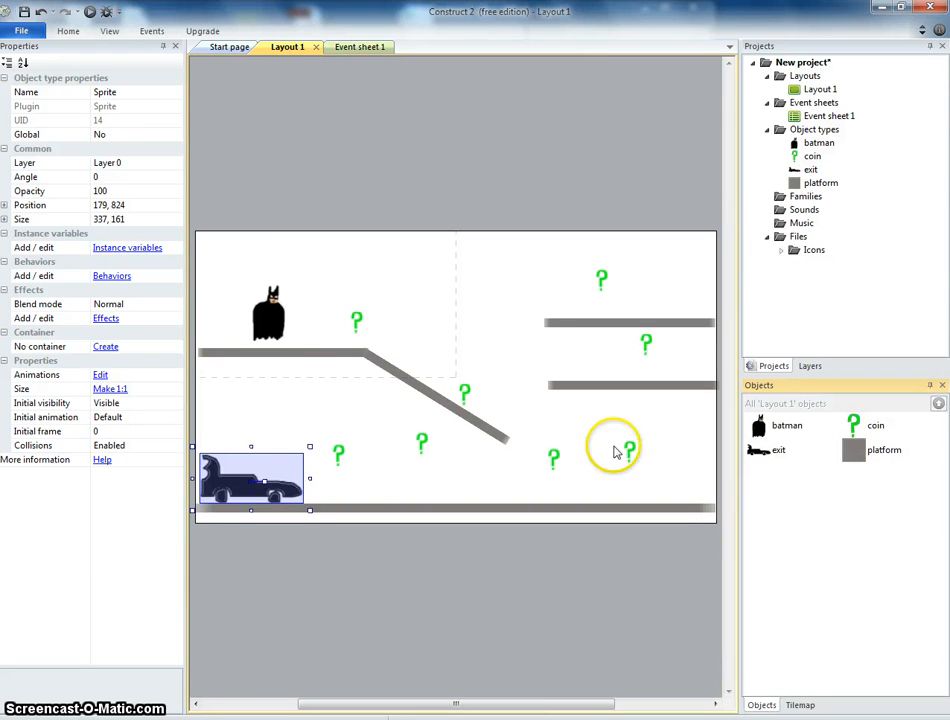
left_click(337, 172)
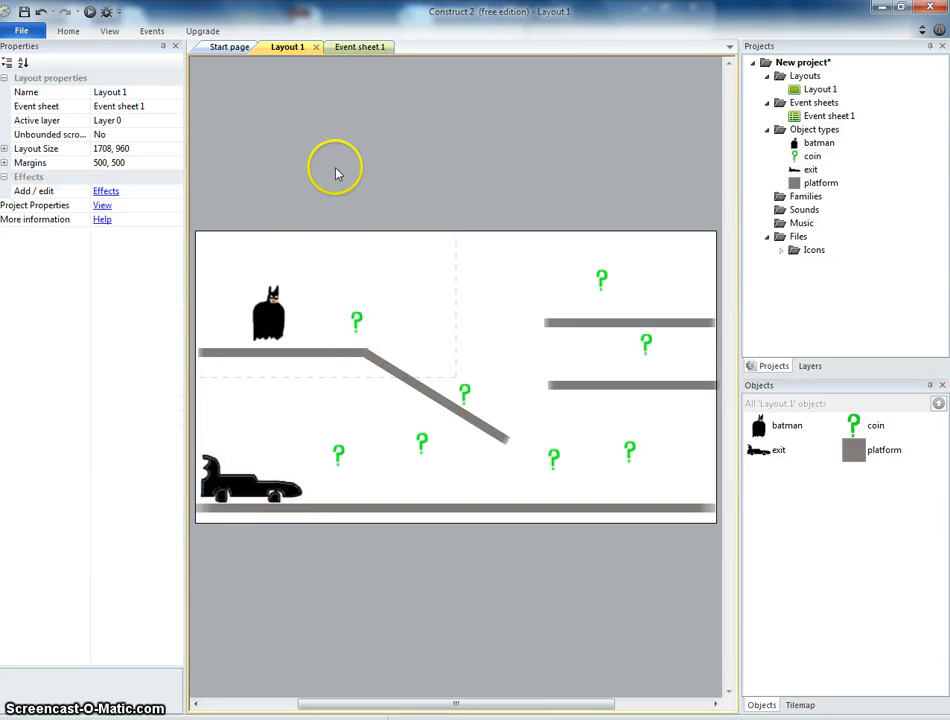